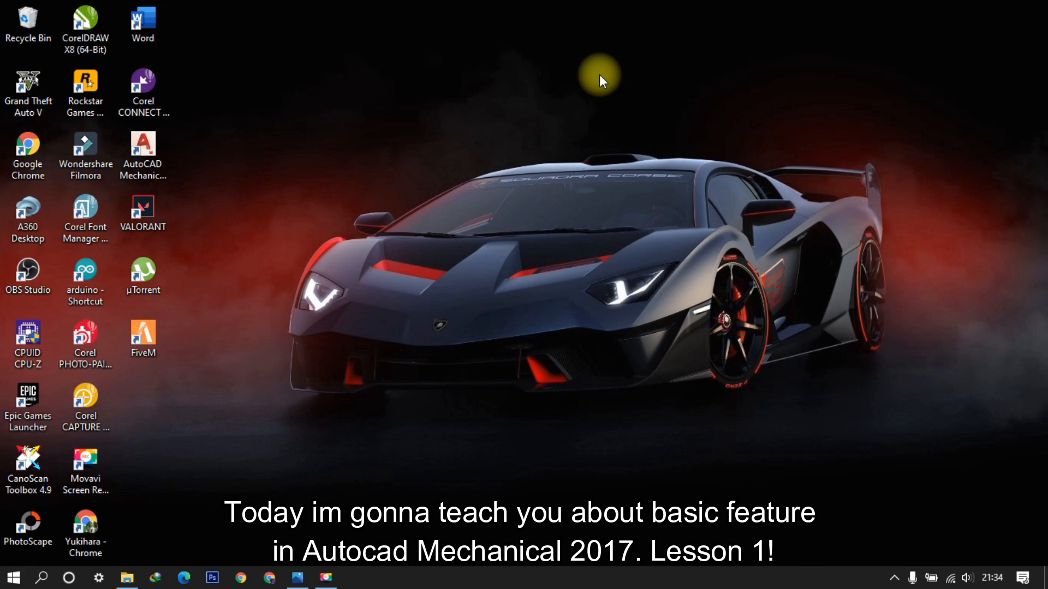
Open AutoCAD Mechanical 2017 and create a new drawing from the acadiso template.
double_click(160, 156)
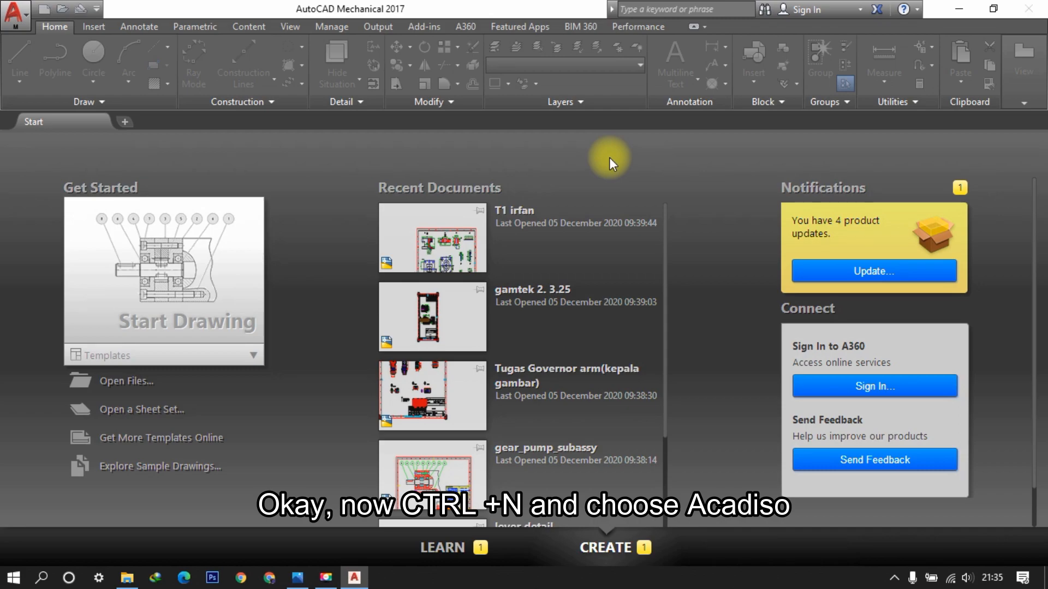
key("ctrl+n")
double_click(415, 204)
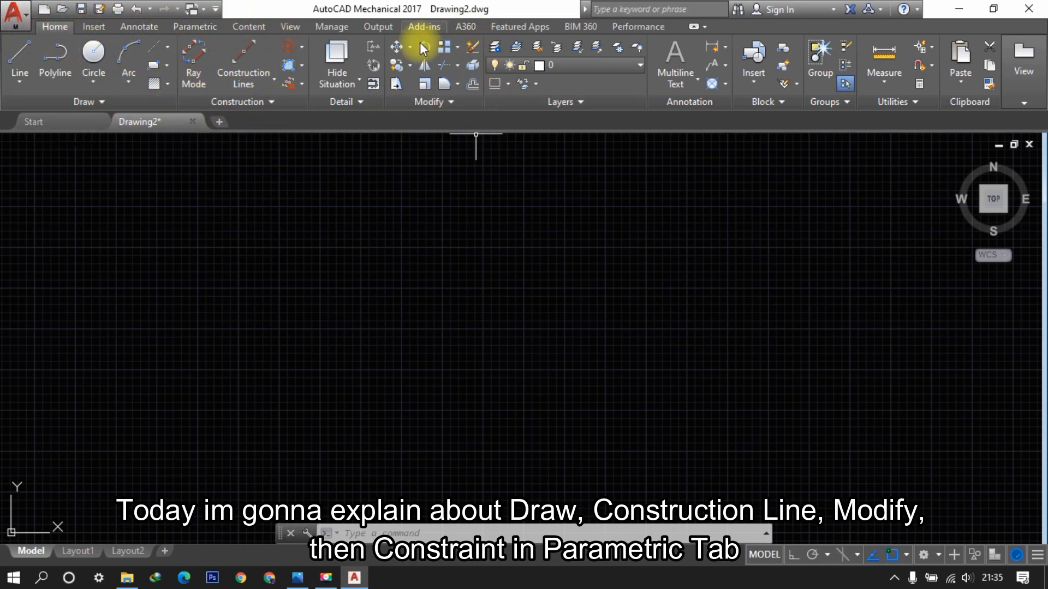
left_click(196, 27)
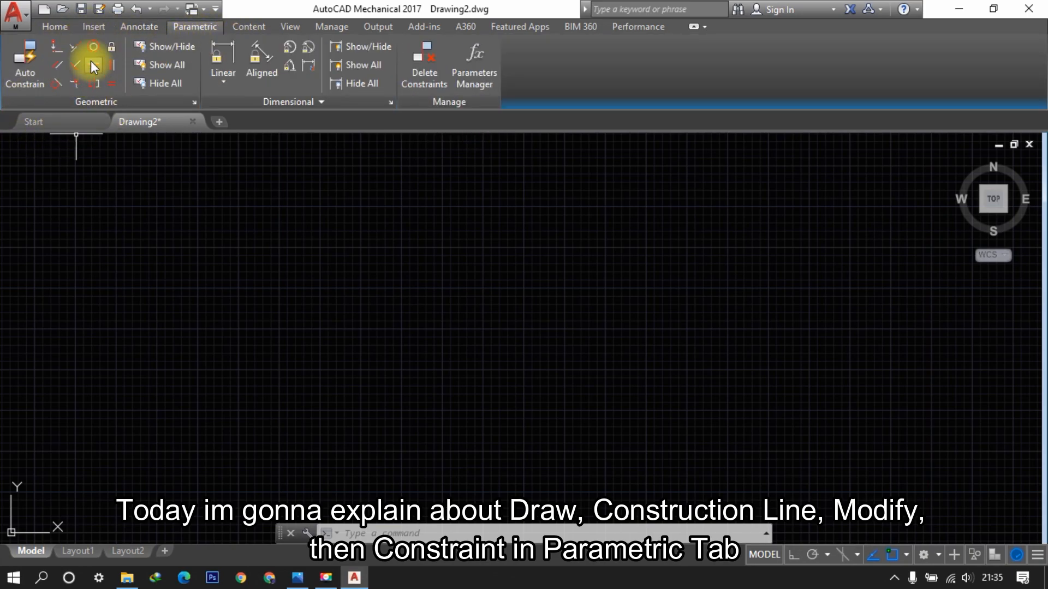
left_click(54, 27)
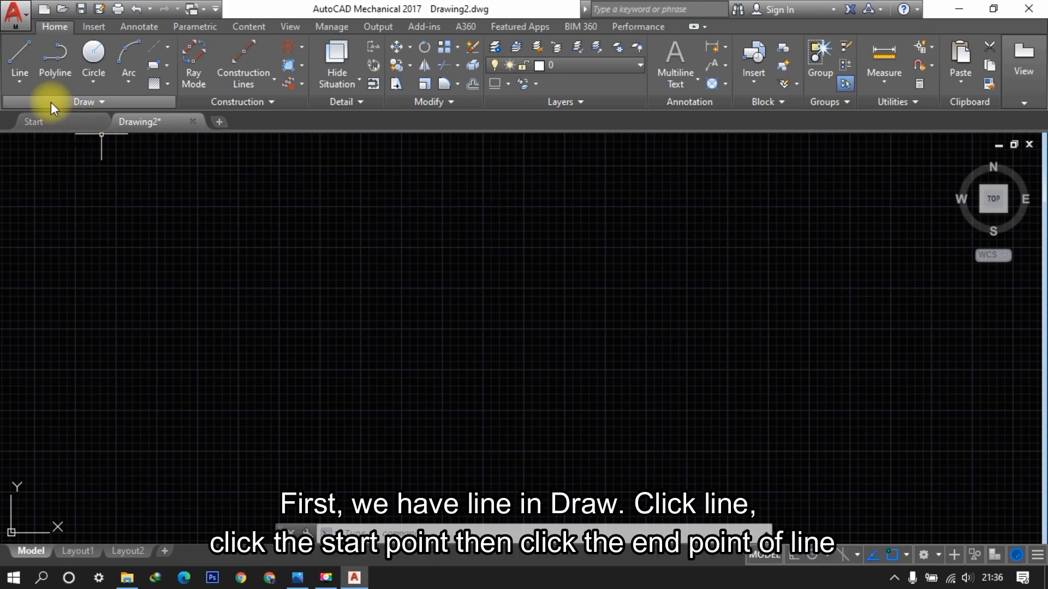
Draw a single line sloping slightly downward to the right in the upper part of the drawing area.
left_click(18, 54)
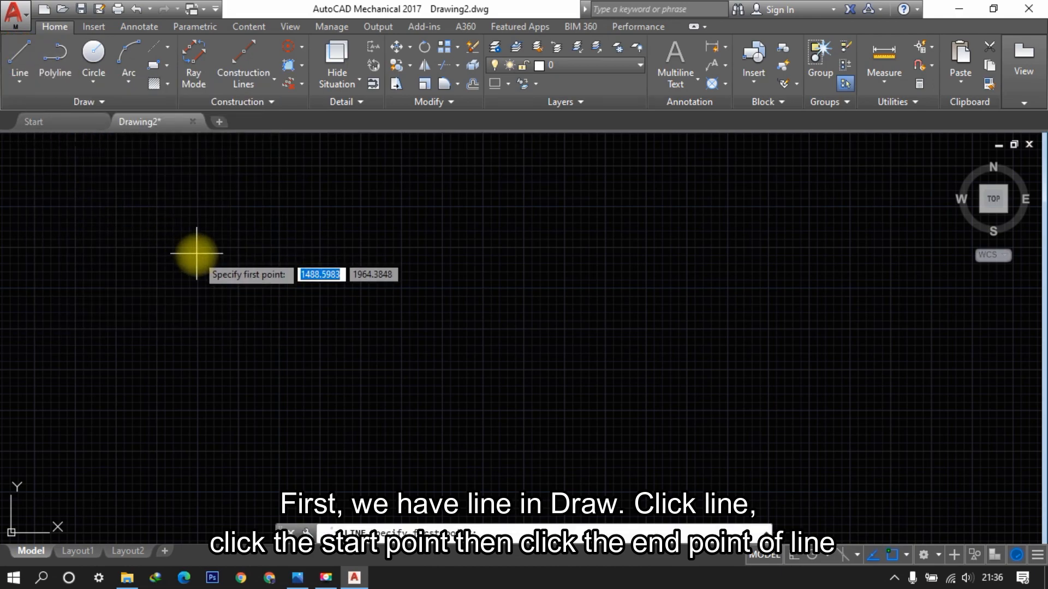
left_click(189, 231)
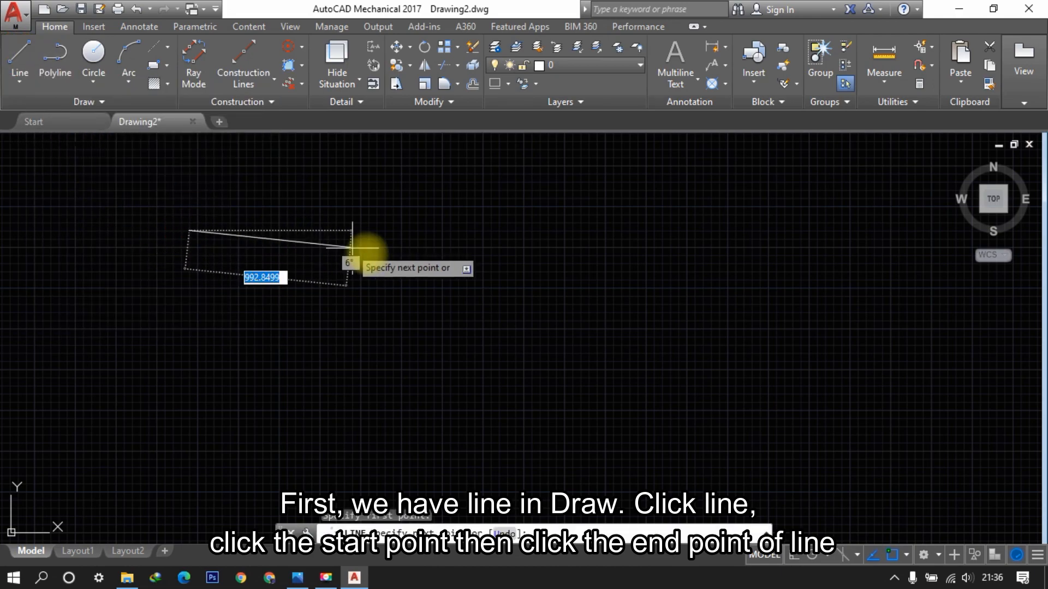
left_click(458, 278)
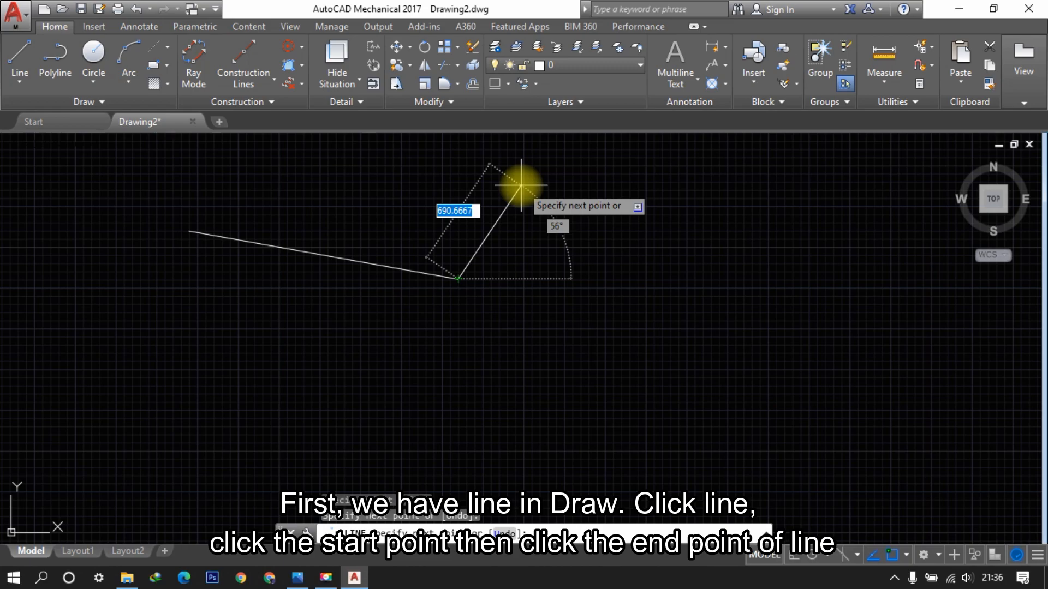
key("Escape")
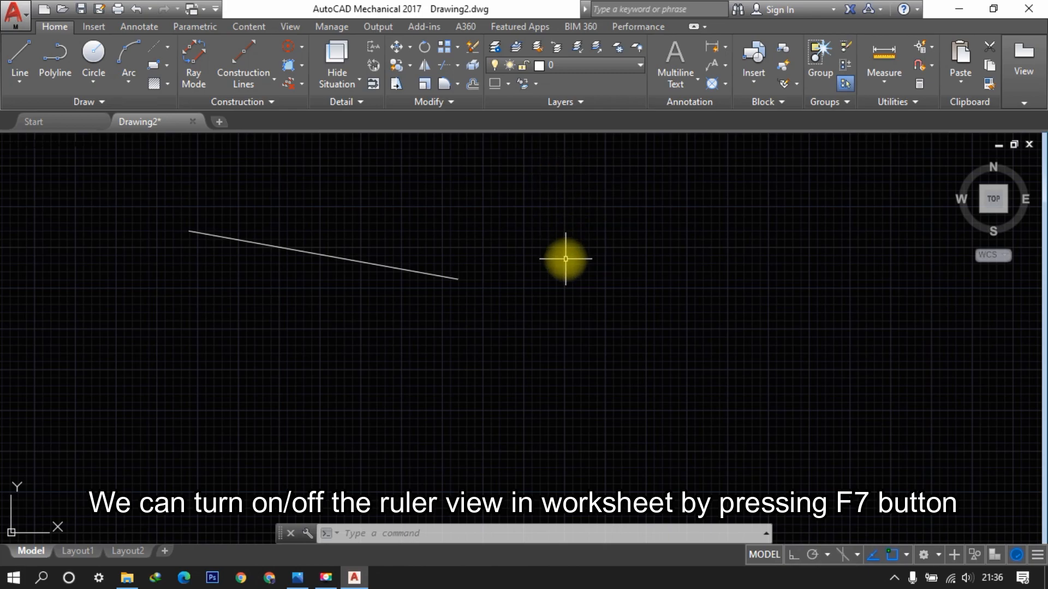
Turn the drawing grid display off and back on.
key("F7")
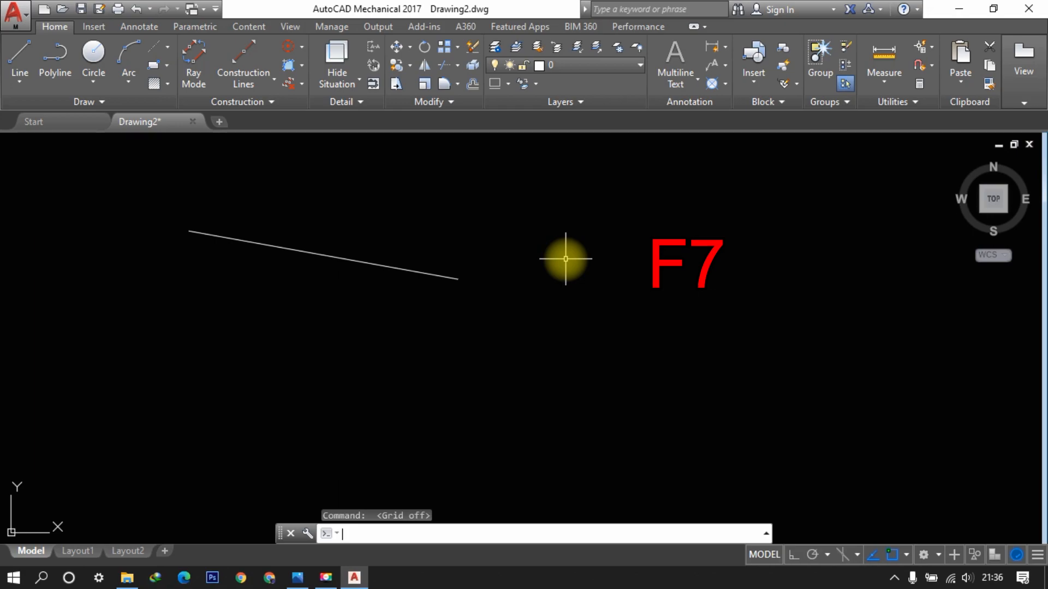
key("F7")
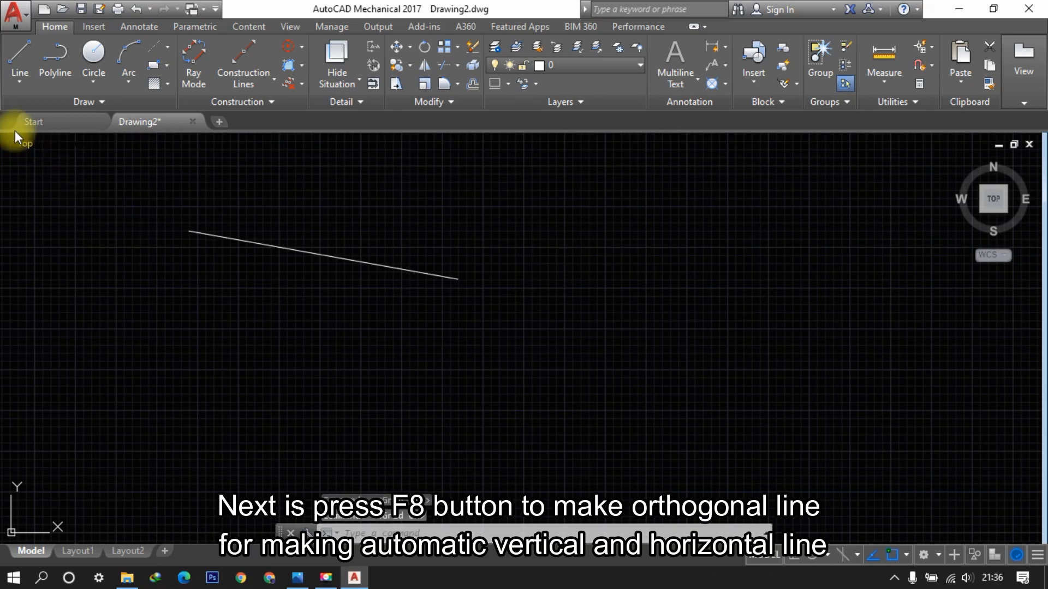
Try ortho mode on and off while placing a line below the sloped line, and cancel the line.
left_click(16, 61)
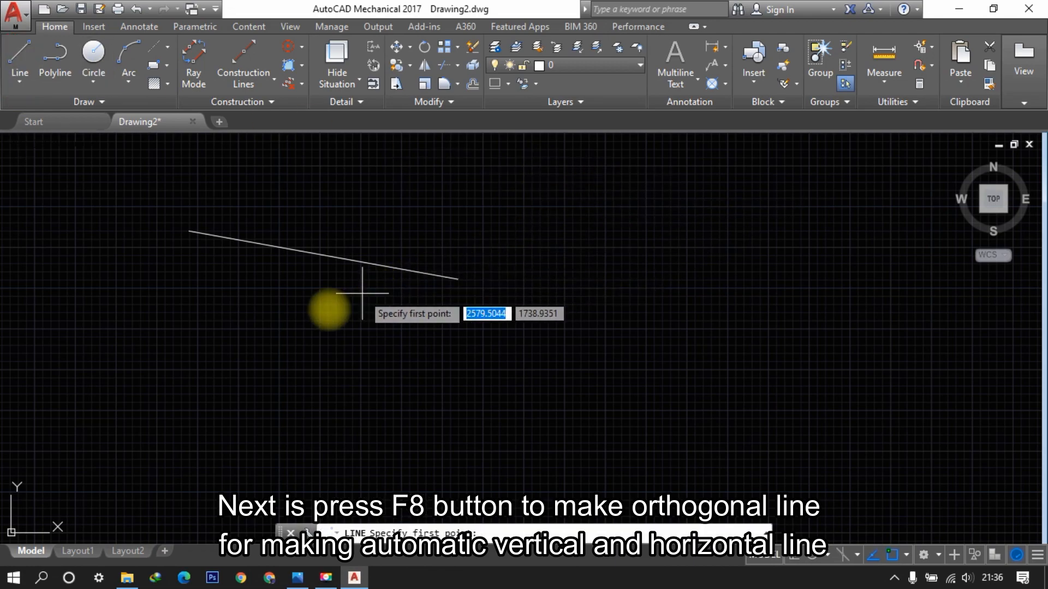
left_click(251, 346)
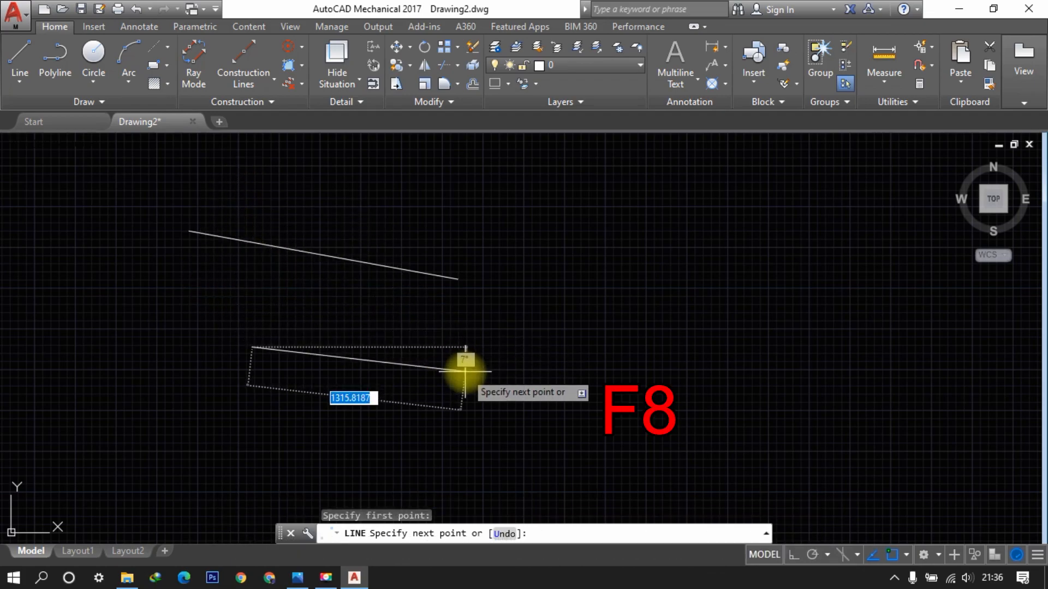
key("F8")
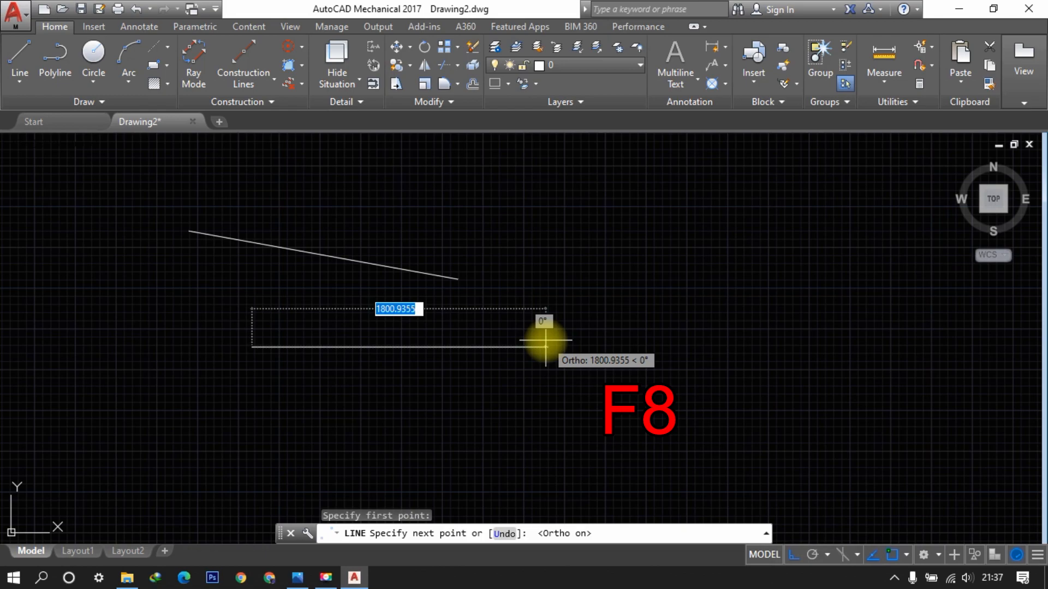
key("F8")
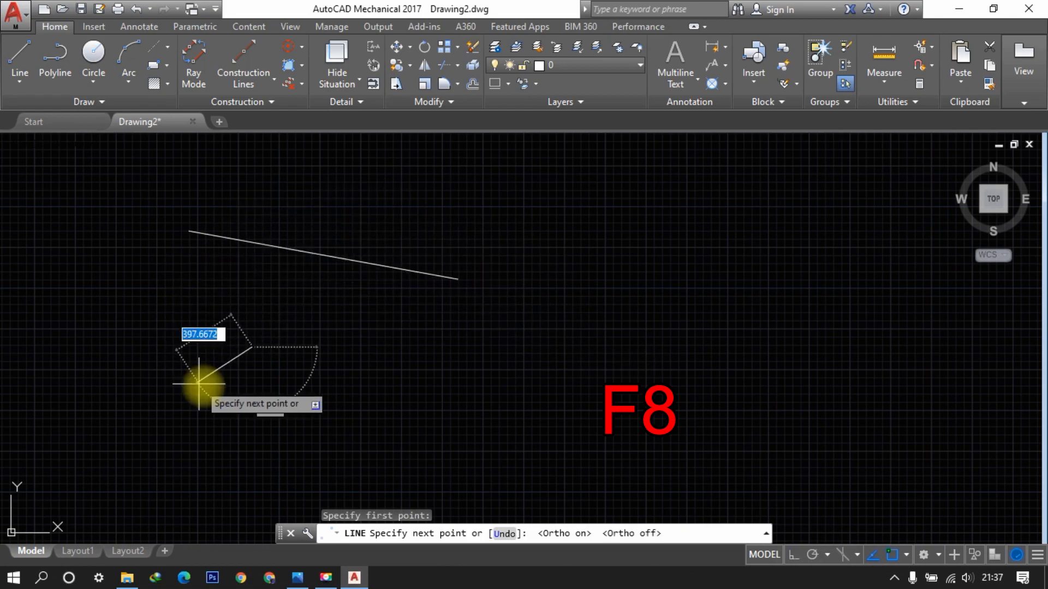
key("Escape")
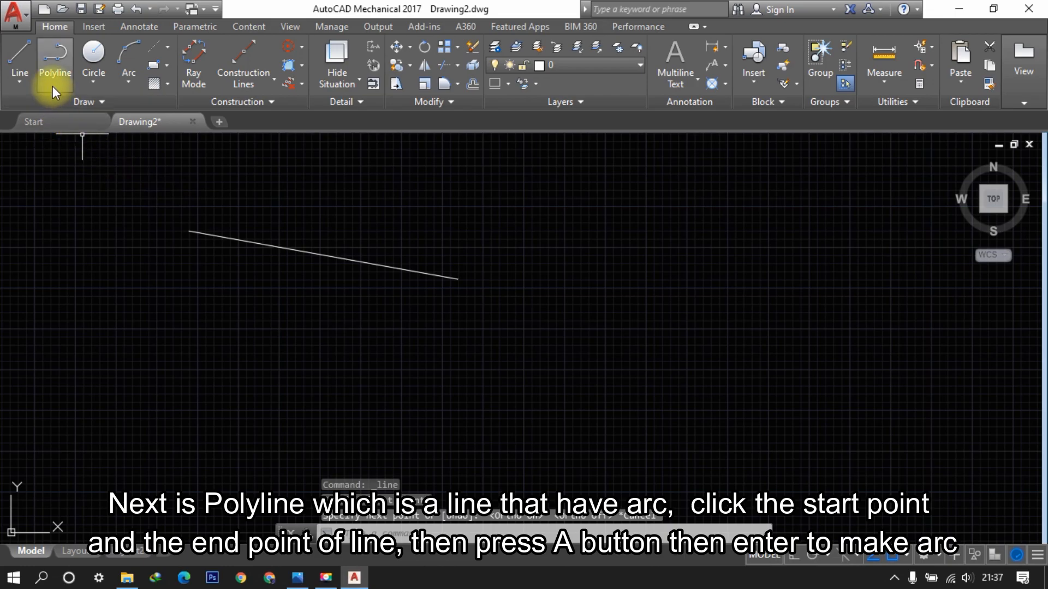
Draw a polyline with a long, nearly horizontal segment below the sloped line, ending in an upward semicircular arc with a diameter of 500 mm.
left_click(52, 64)
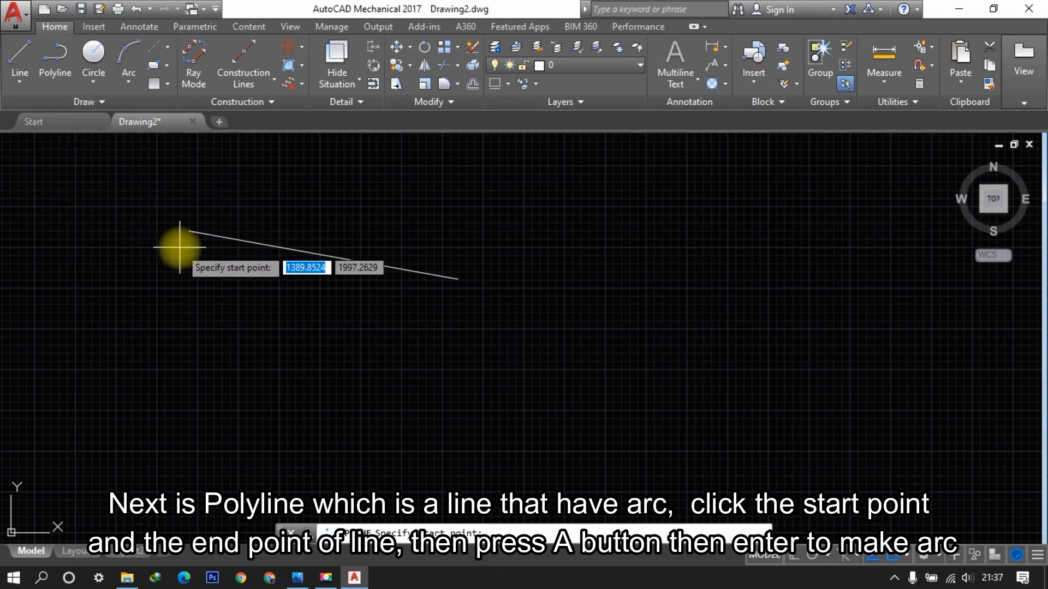
left_click(61, 68)
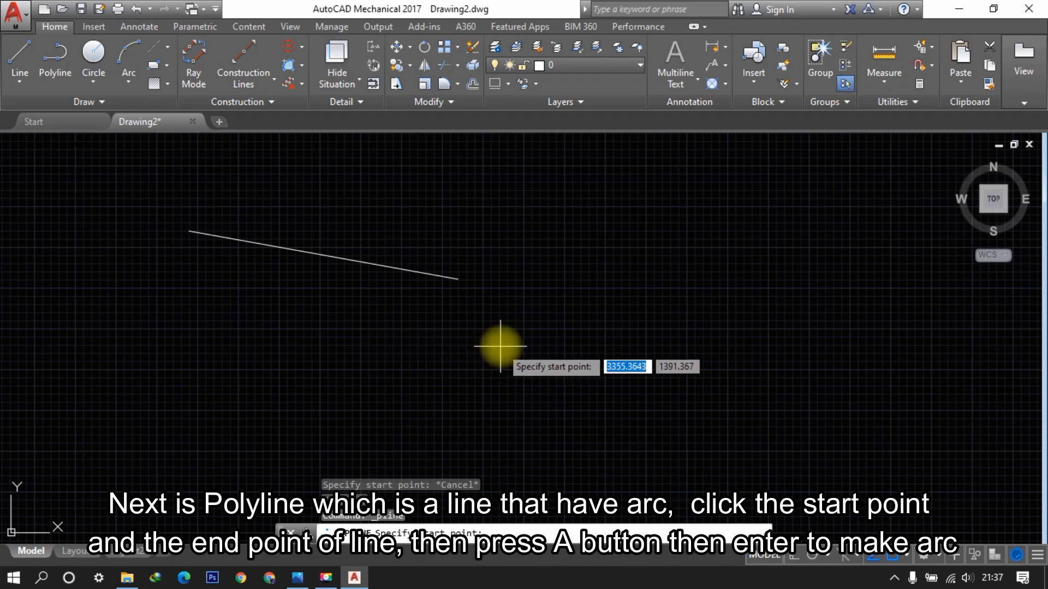
left_click(226, 400)
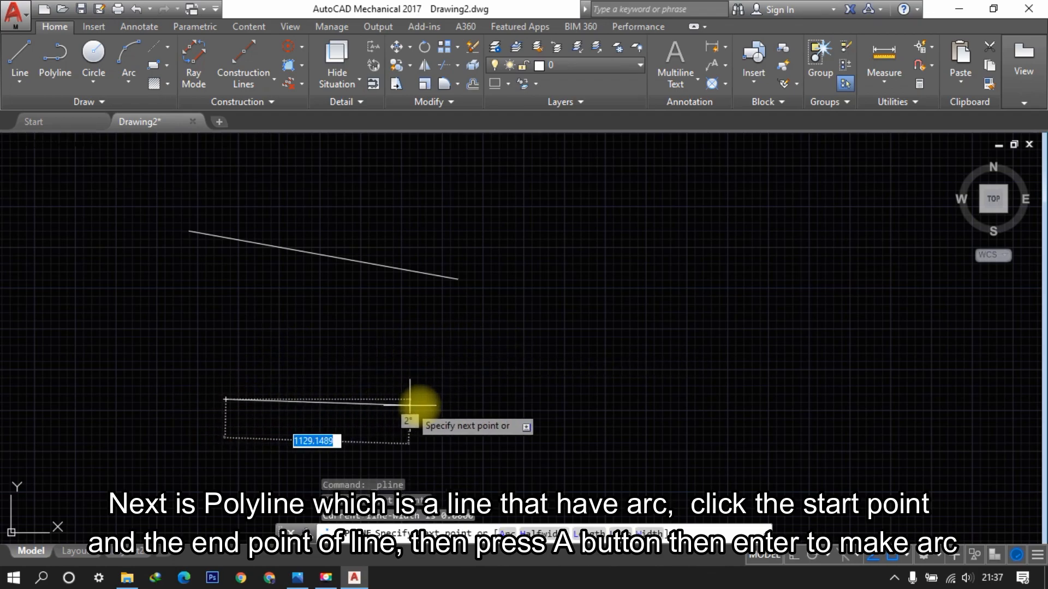
left_click(701, 399)
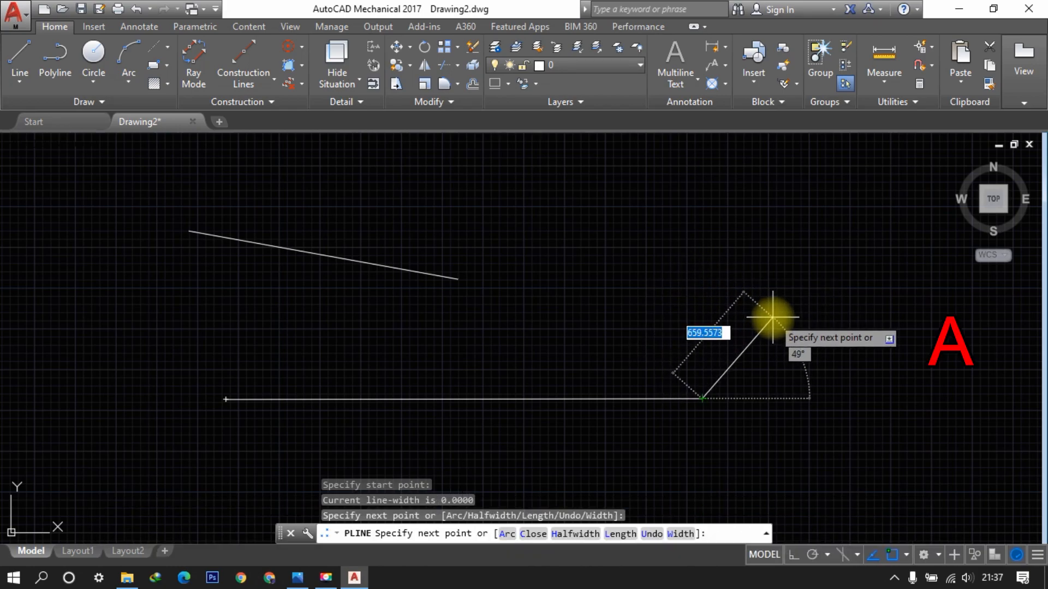
type("a")
key("Return")
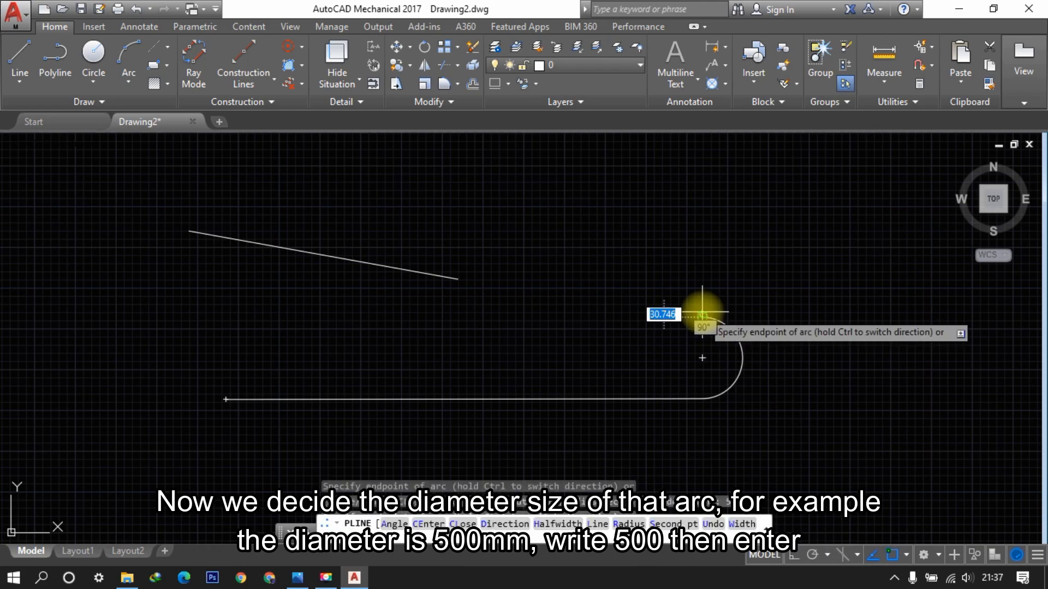
key("Return")
key("Escape")
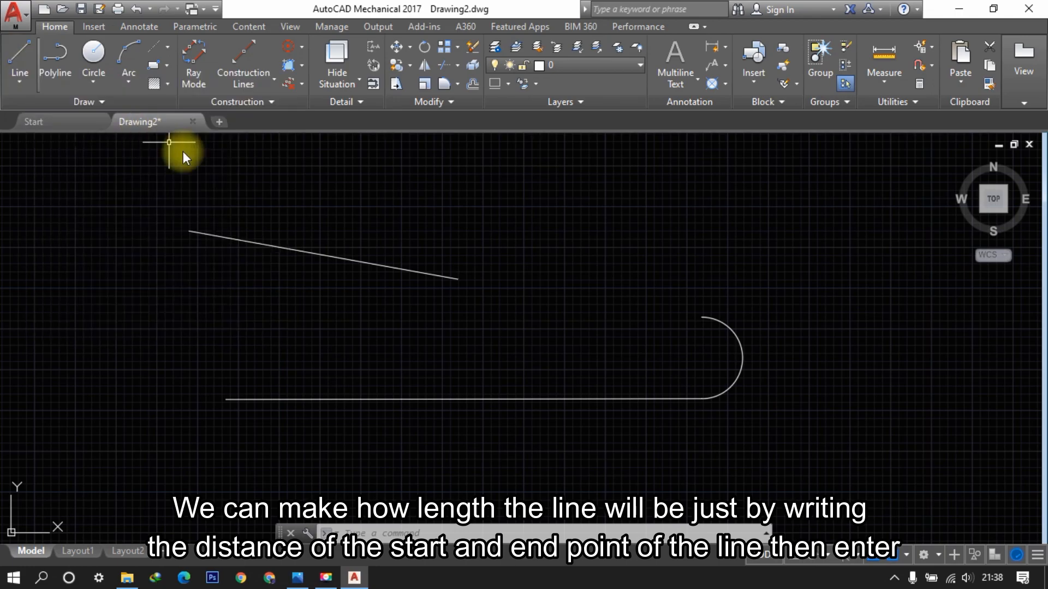
Draw a nearly horizontal line with a length of 1000 above the sloped line.
left_click(18, 55)
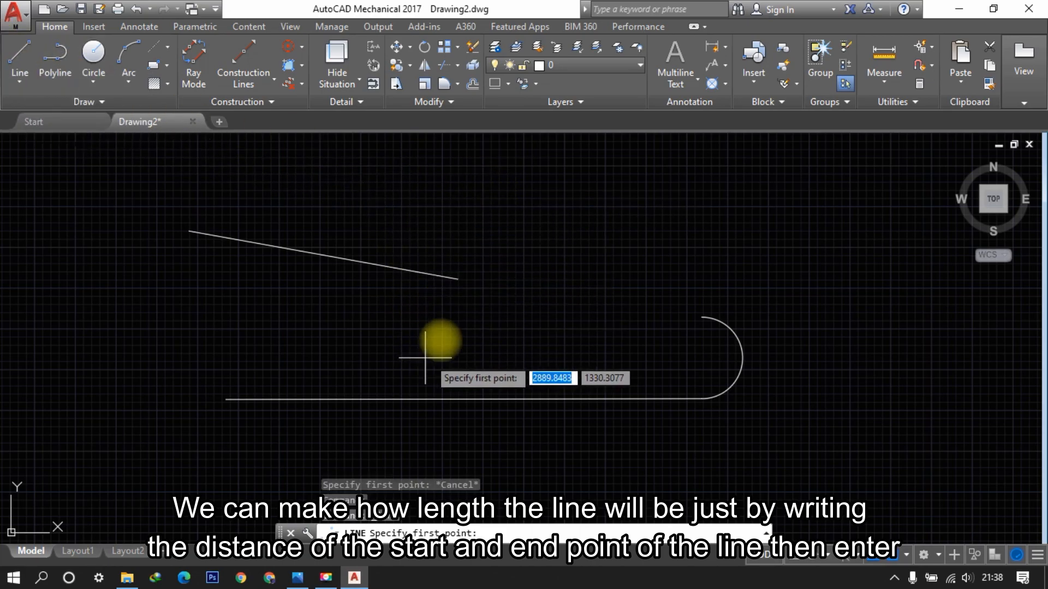
left_click(404, 205)
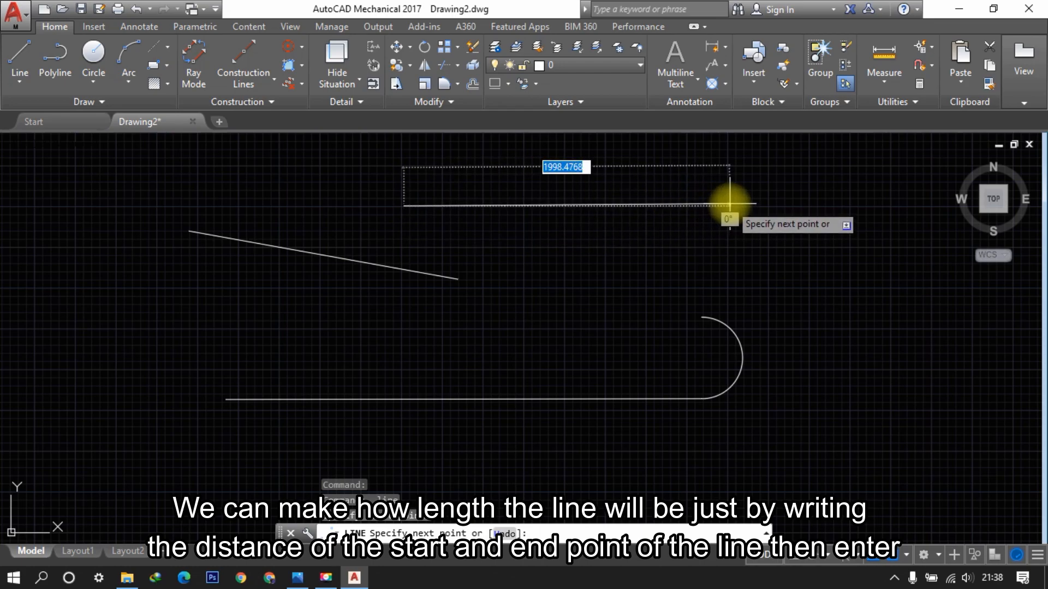
type("1000")
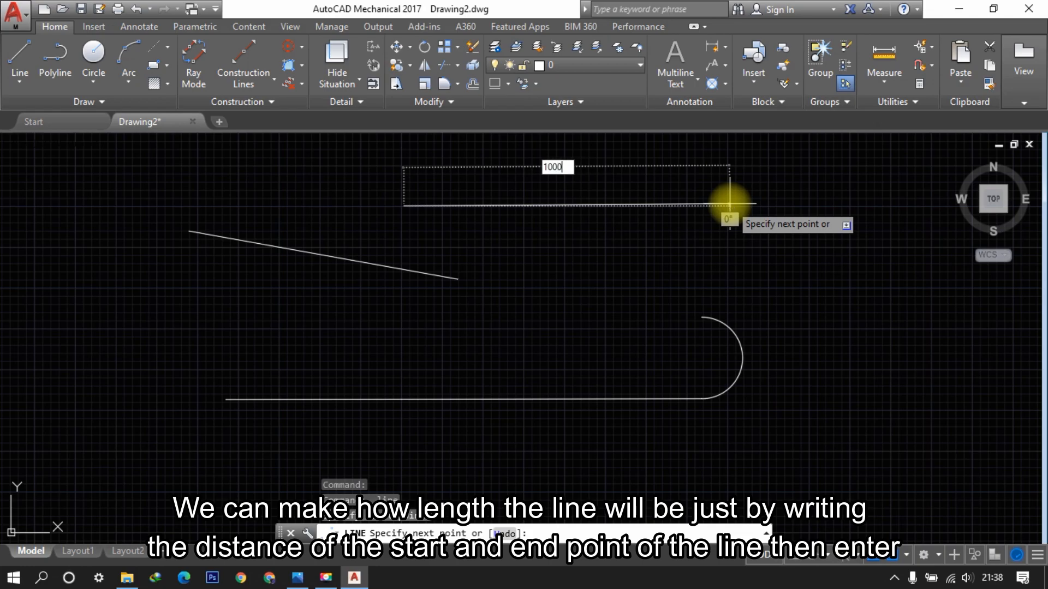
key("Return")
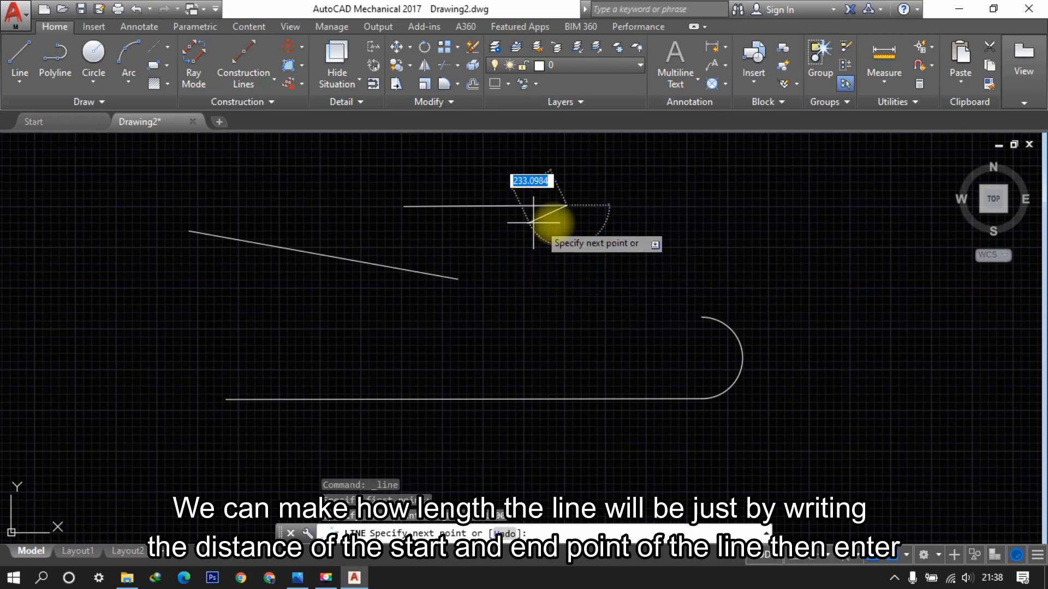
key("Escape")
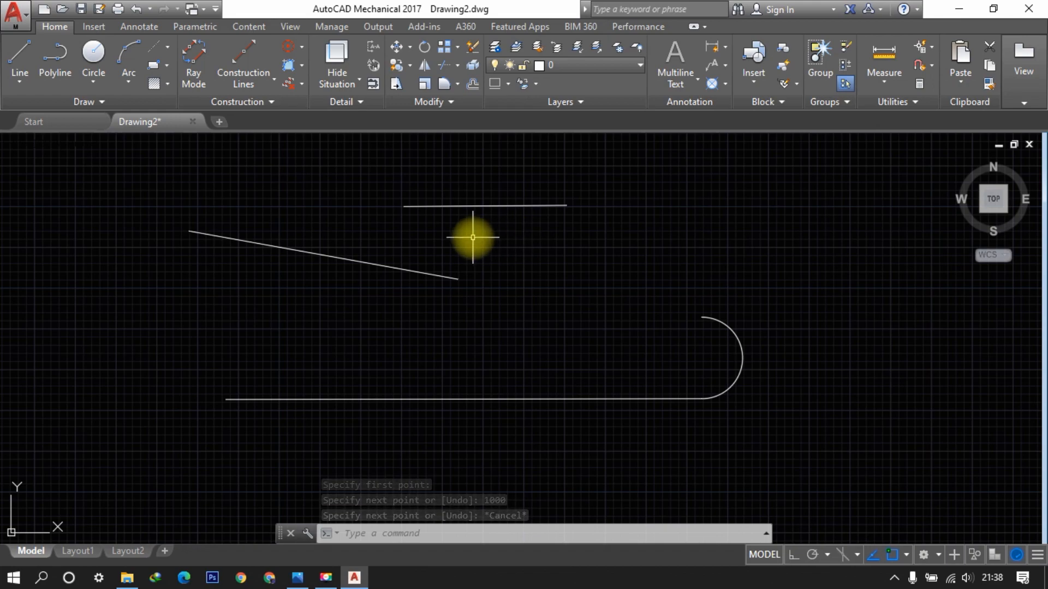
left_click(22, 87)
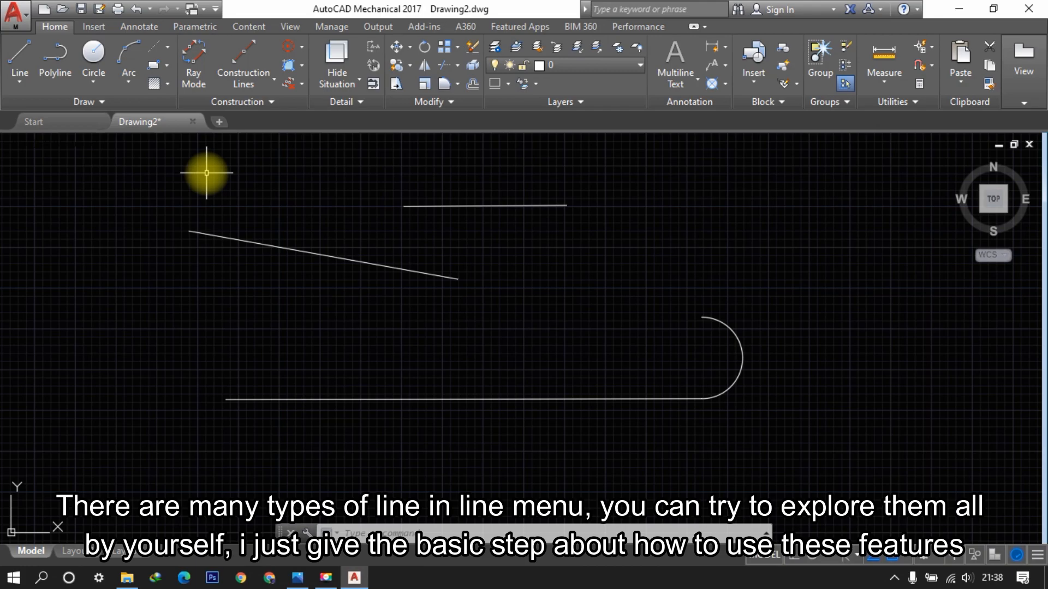
Draw a center-radius circle to the left of the existing lines.
left_click(94, 81)
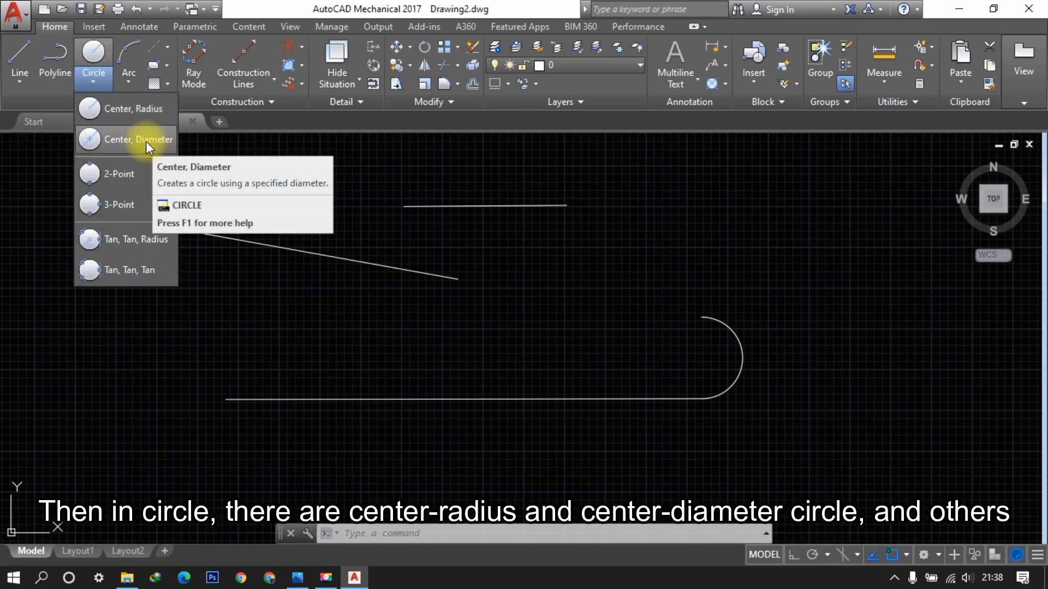
left_click(102, 110)
left_click(26, 309)
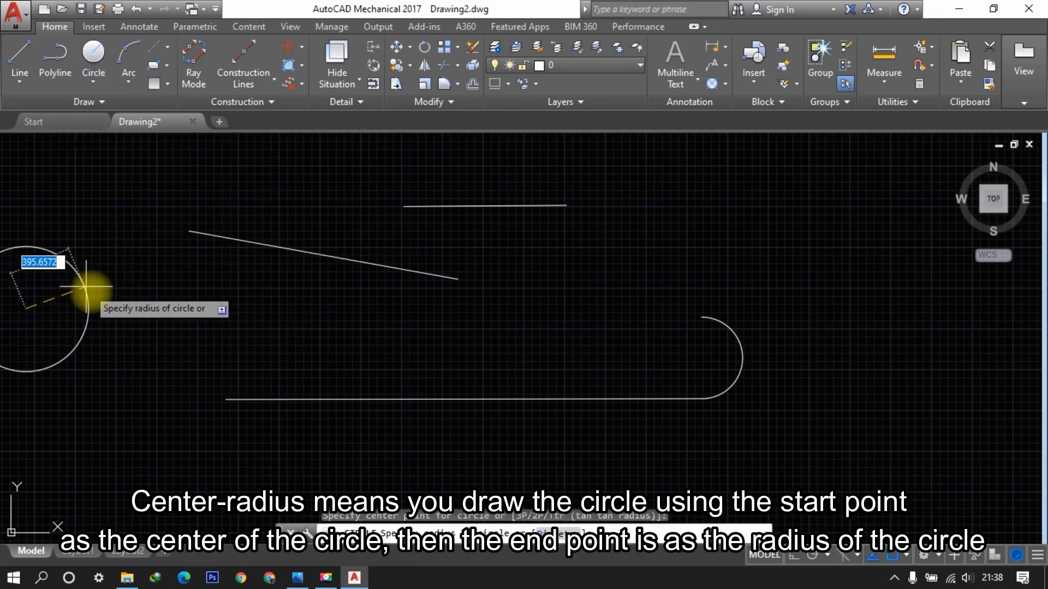
left_click(78, 302)
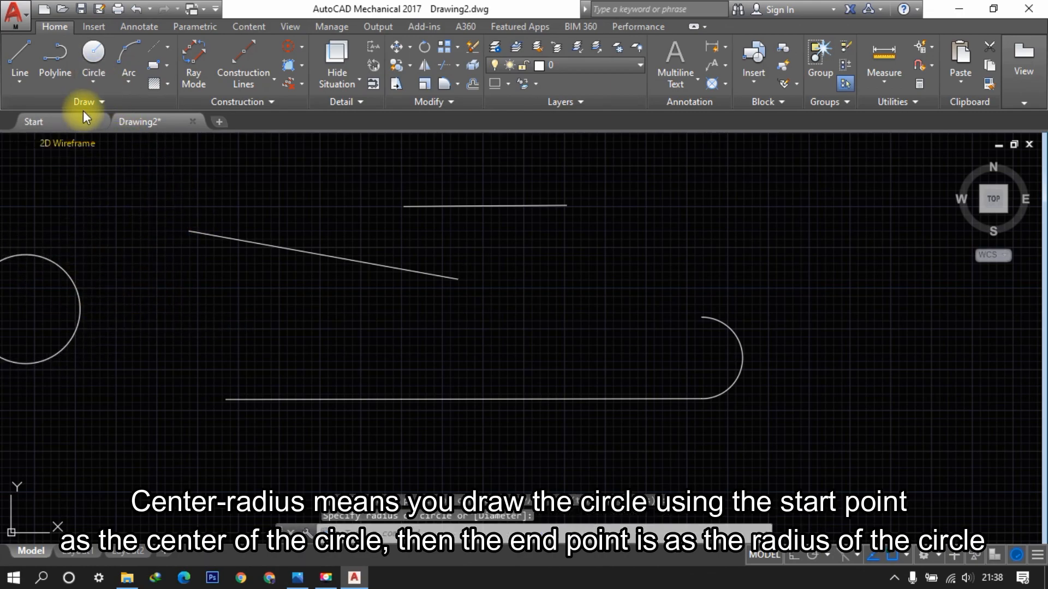
Draw a three-point arc bulging upward, to the right of the 1000-long line and above the polyline's arc.
left_click(127, 70)
left_click(698, 232)
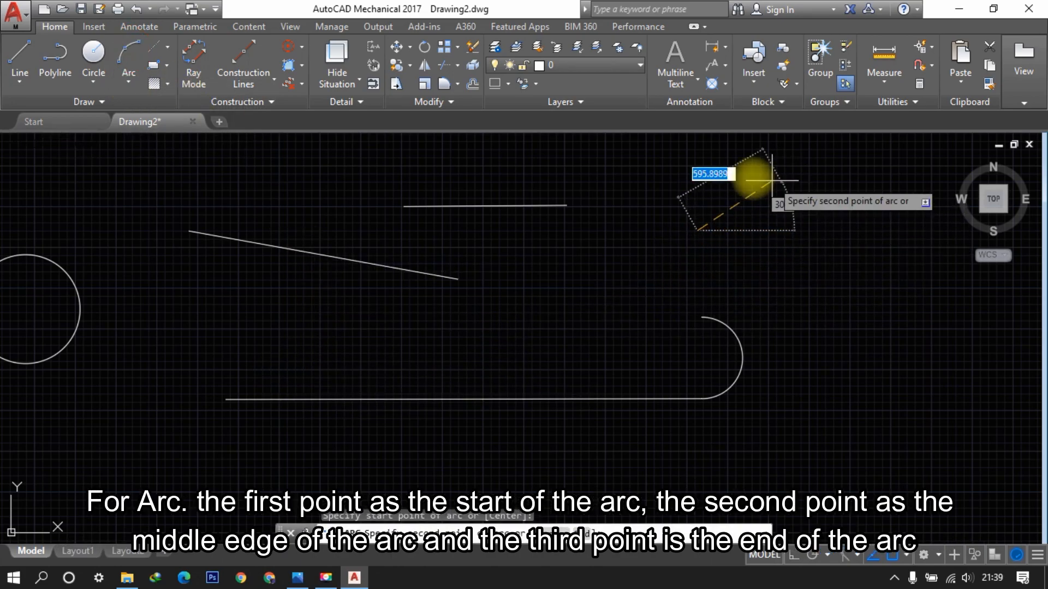
left_click(721, 176)
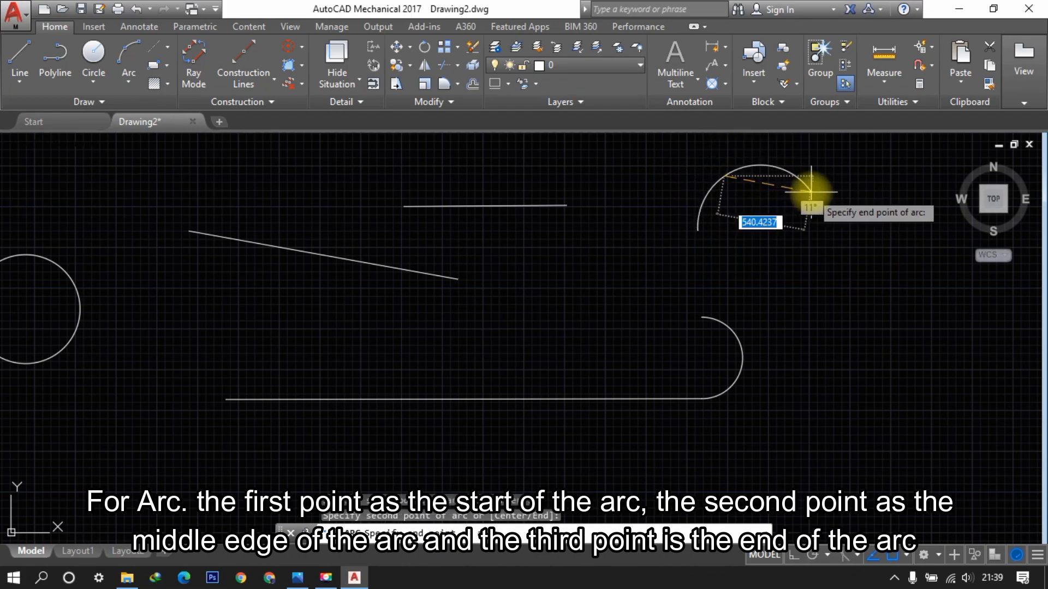
left_click(788, 214)
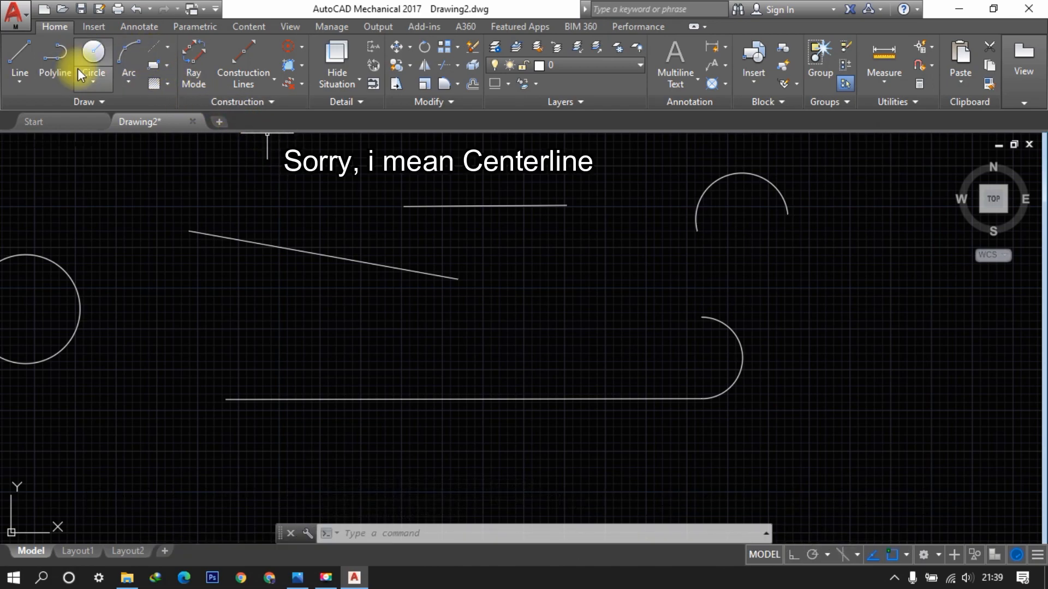
left_click(79, 55)
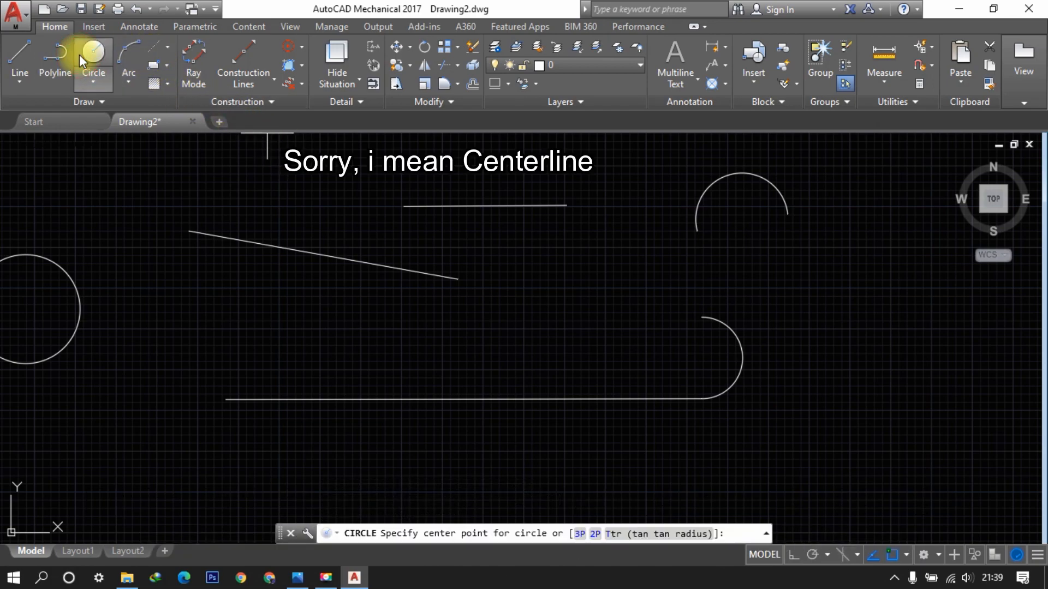
left_click(155, 49)
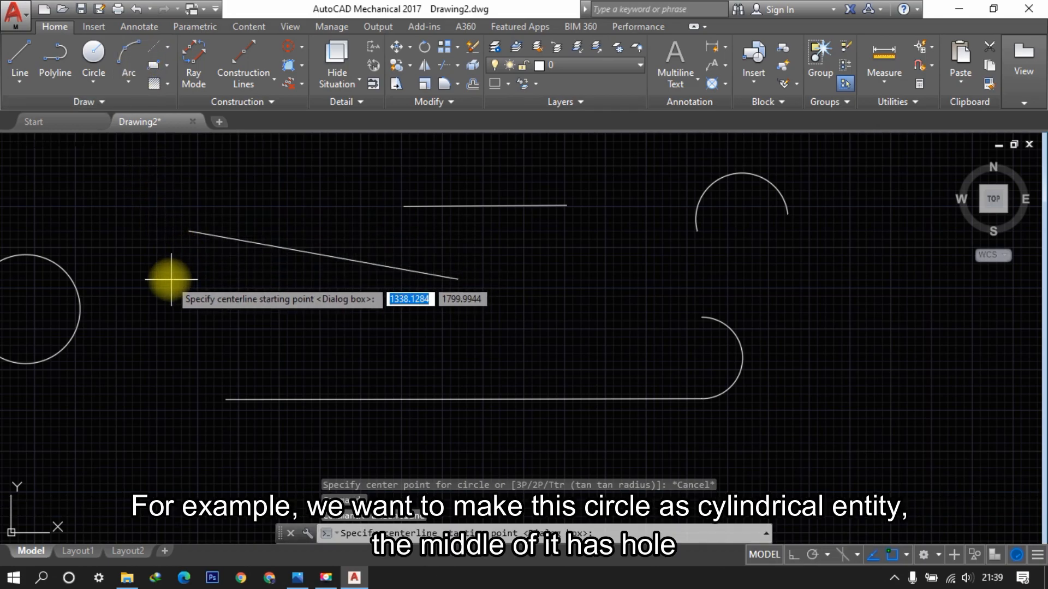
mouse_move(176, 281)
middle_mouse_down()
mouse_move(381, 251)
mouse_move(440, 288)
middle_mouse_up()
middle_click_drag(285, 286, 355, 250)
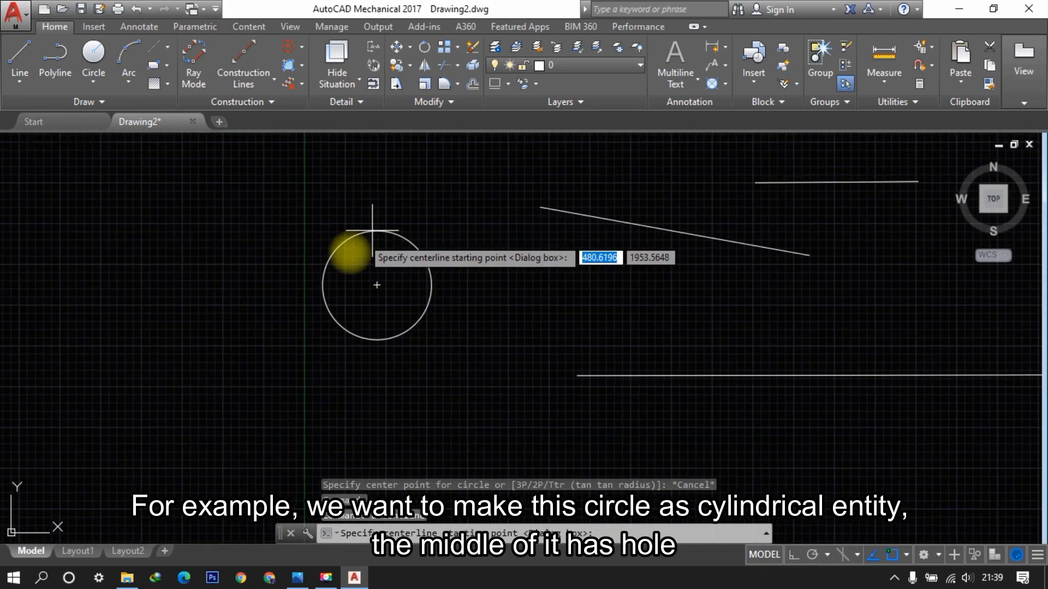
Add a Centerline Cross at the circle's center, extending slightly beyond the circle's edge.
left_click(166, 47)
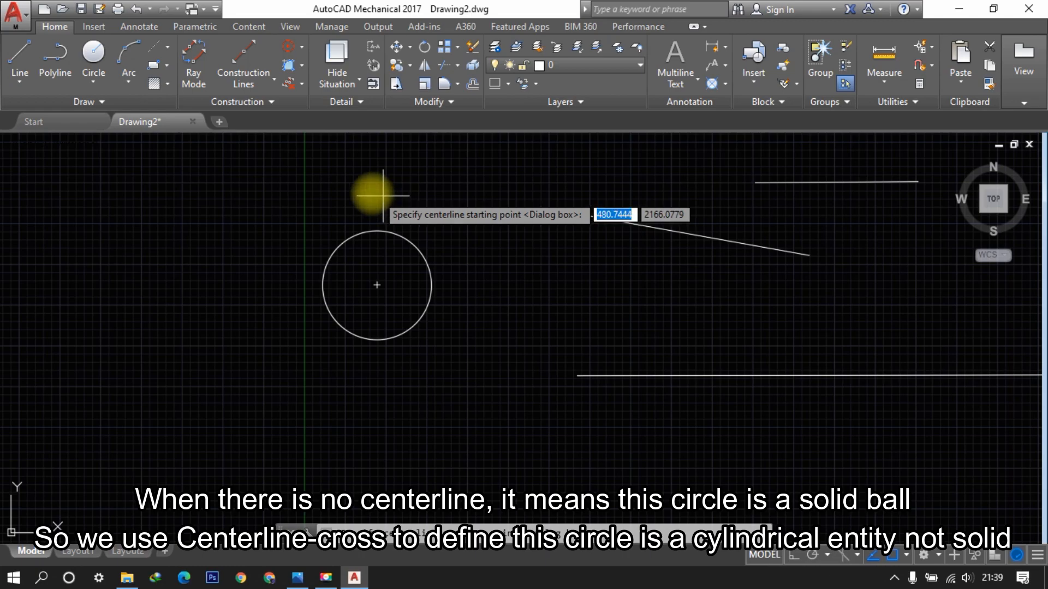
left_click(168, 48)
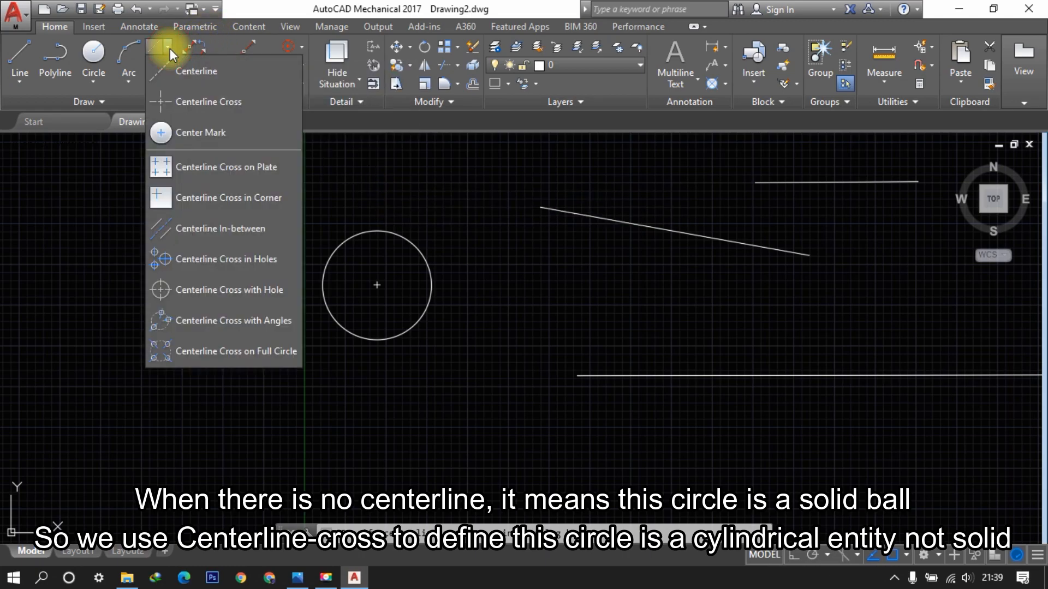
left_click(169, 48)
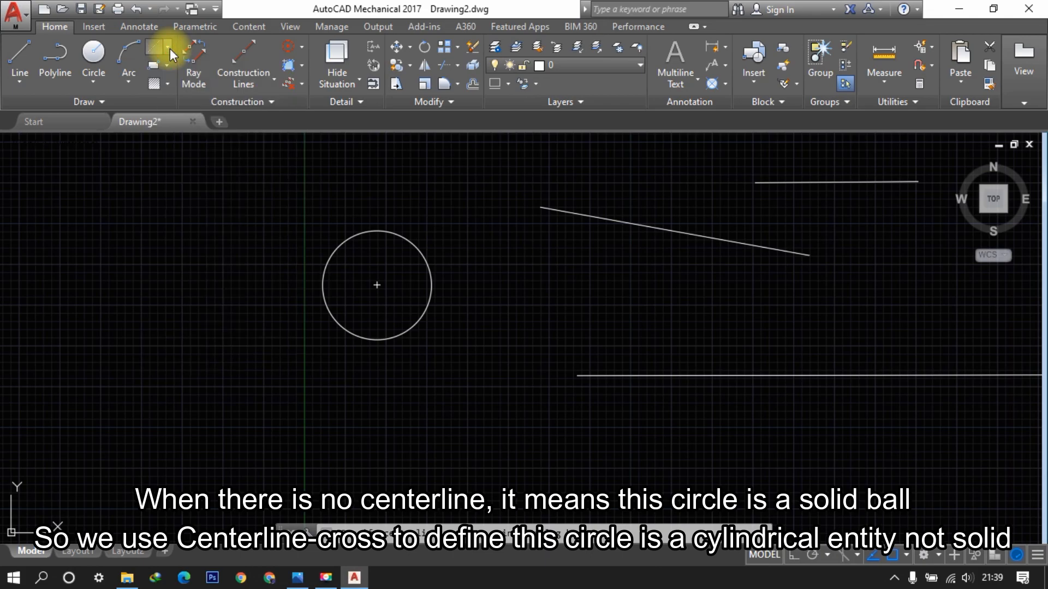
left_click(169, 48)
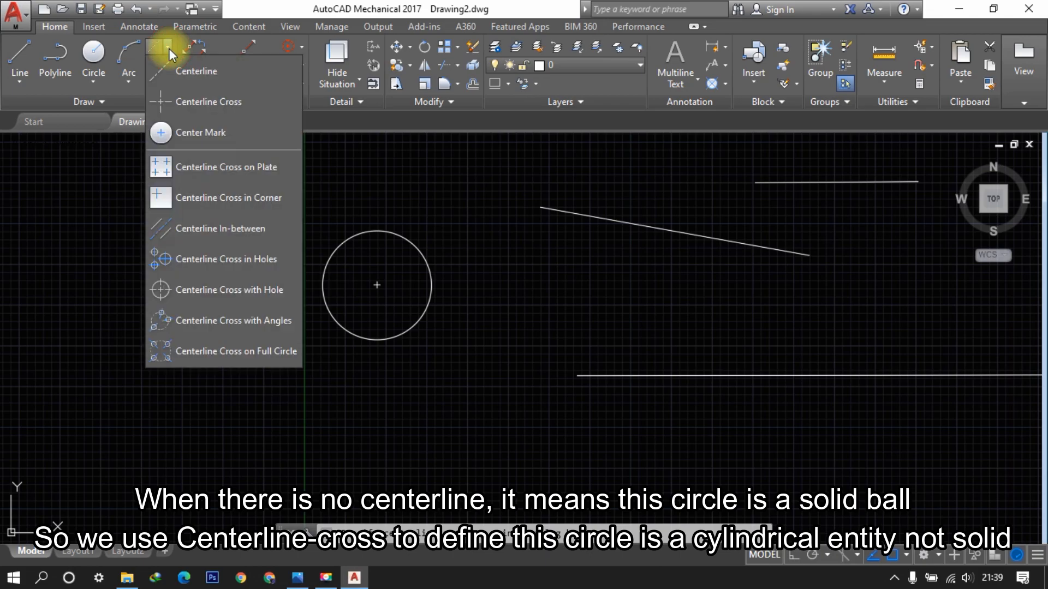
left_click(205, 101)
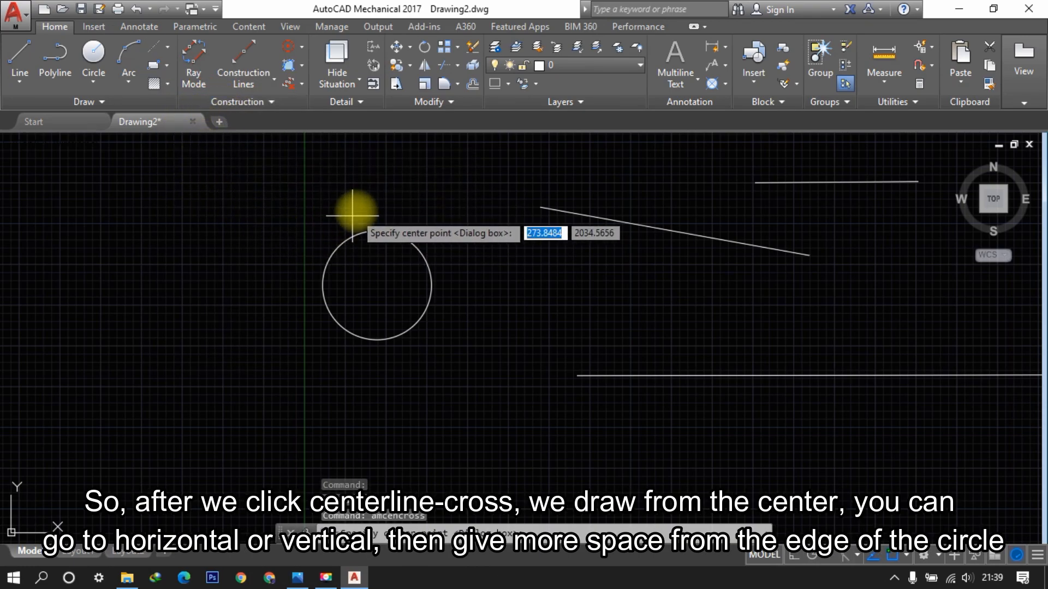
left_click(376, 285)
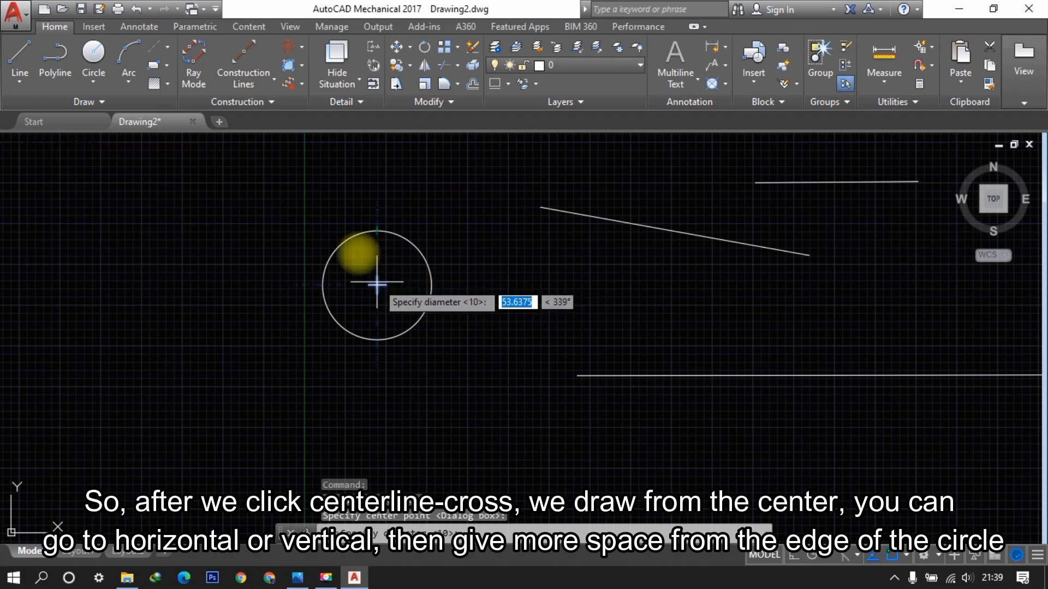
scroll(377, 250, "up", 4)
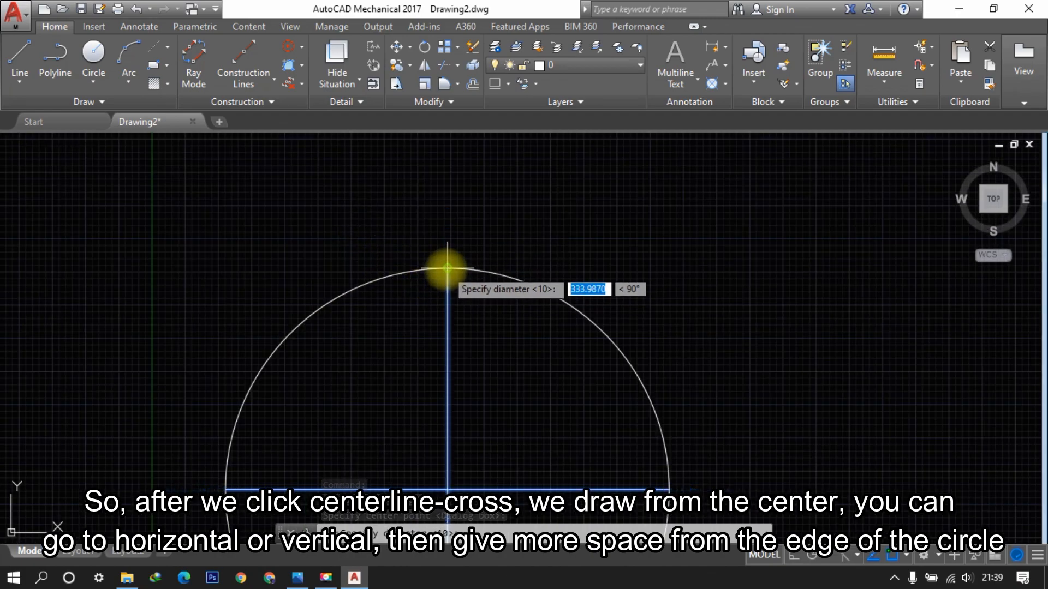
scroll(447, 268, "up", 5)
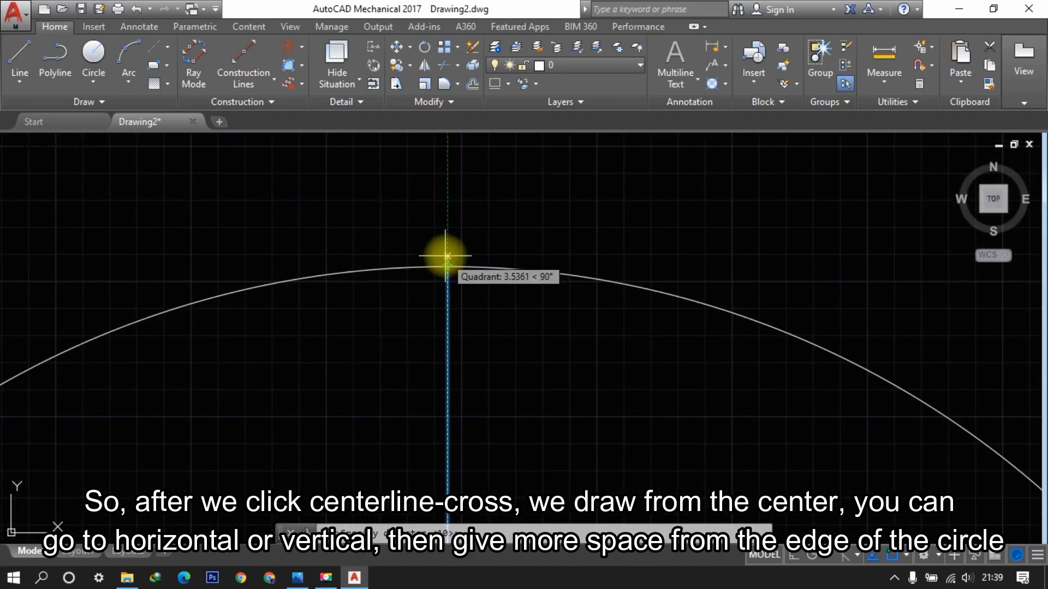
left_click(447, 224)
scroll(627, 188, "down", 6)
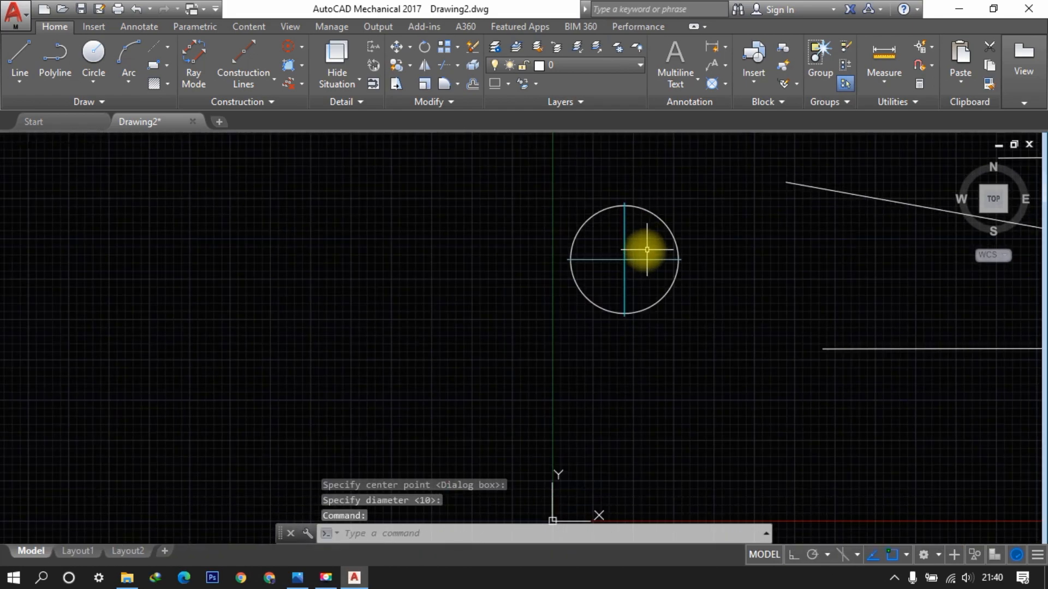
Draw a corner-to-corner rectangle directly above the circle, slightly wider than the circle, as the front view of the glass.
middle_click_drag(646, 250, 385, 286)
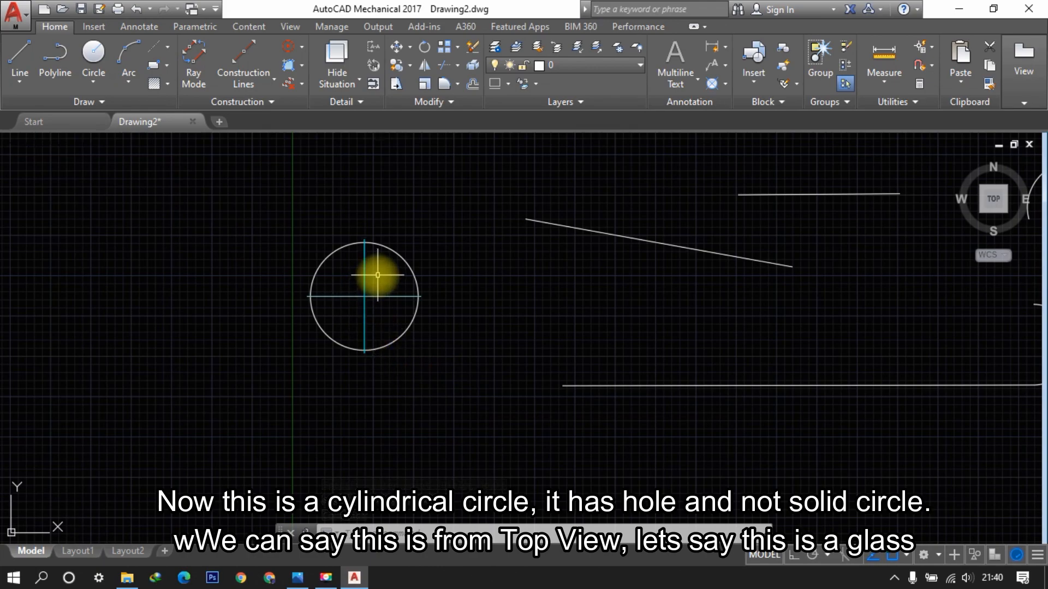
scroll(339, 234, "down", 5)
middle_click_drag(339, 234, 351, 299)
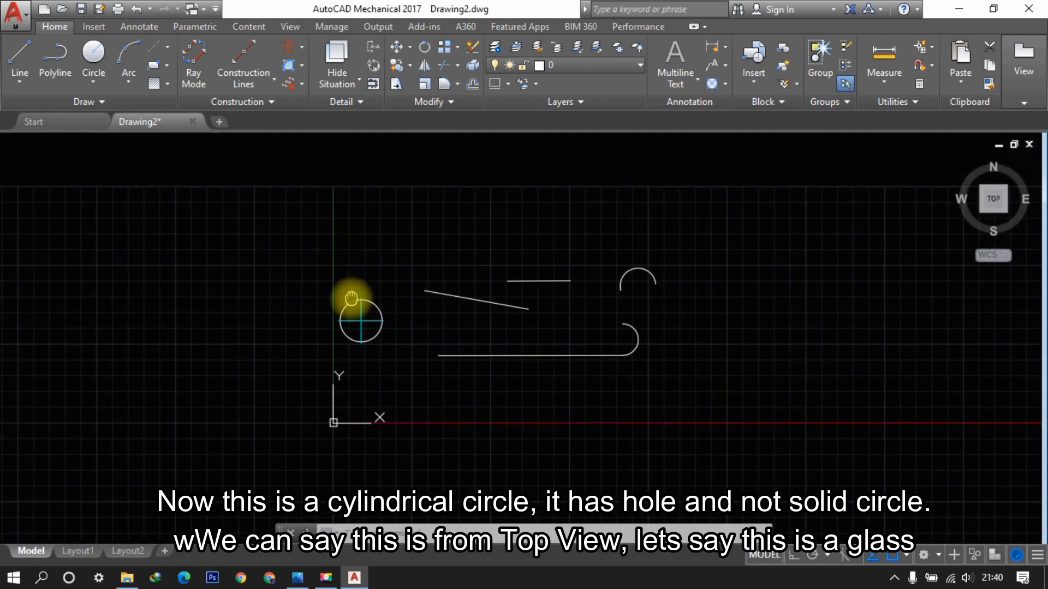
scroll(376, 358, "up", 2)
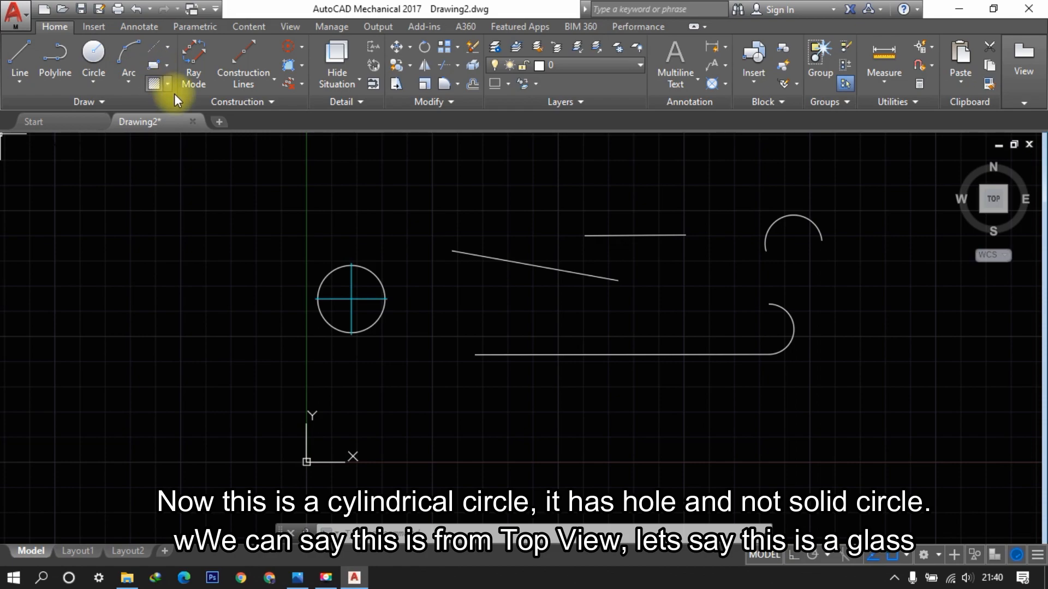
middle_click_drag(376, 235, 365, 384)
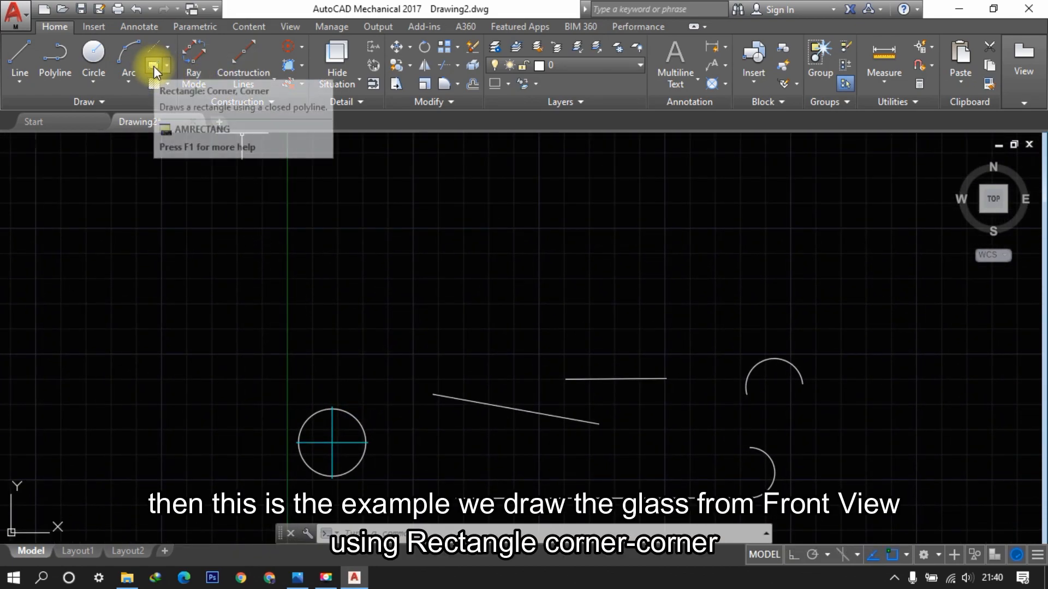
left_click(152, 50)
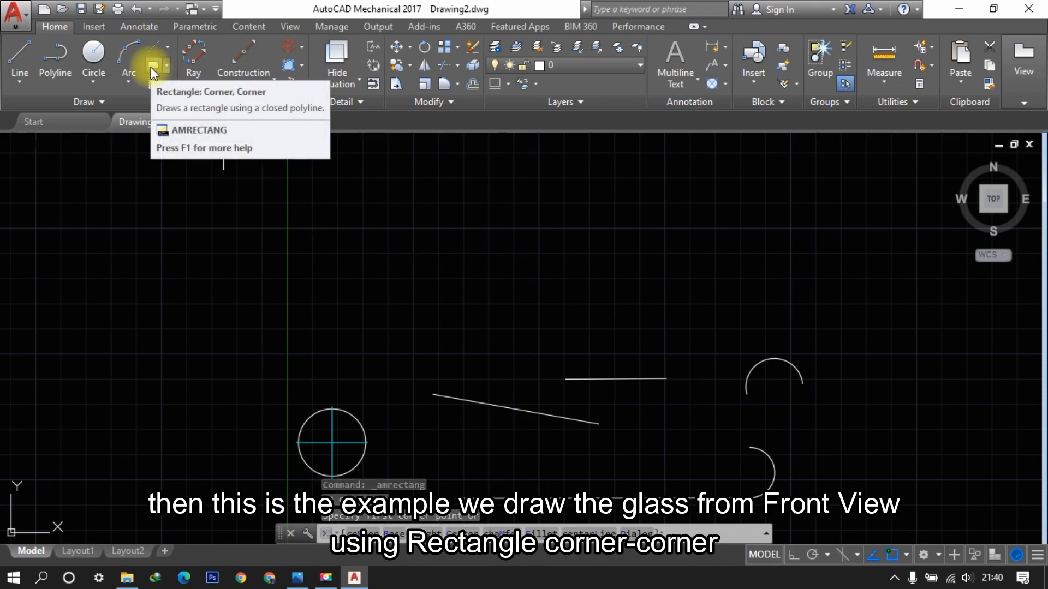
middle_click_drag(417, 412, 461, 309)
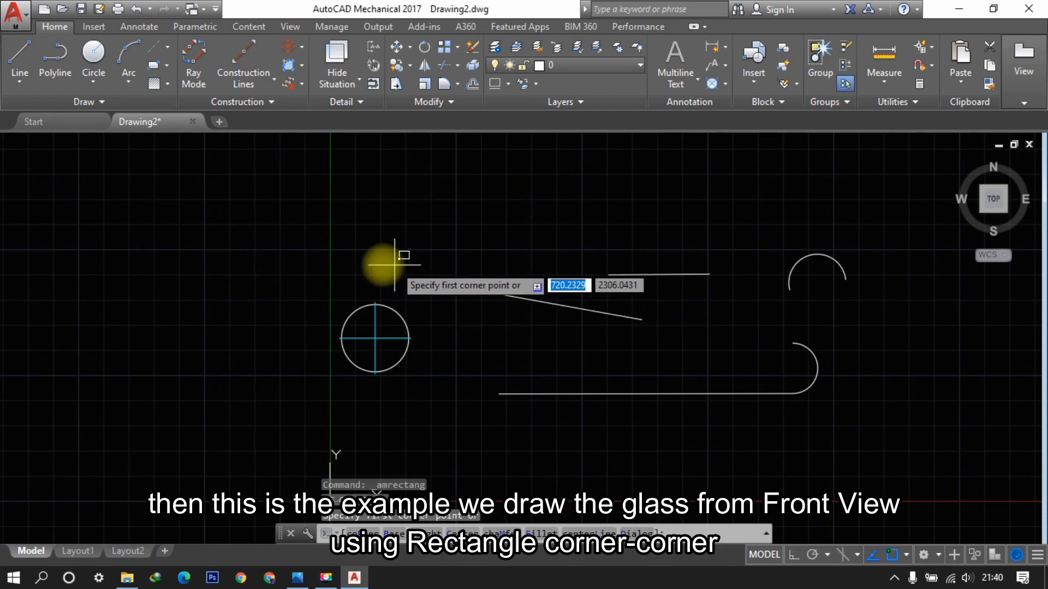
left_click(338, 287)
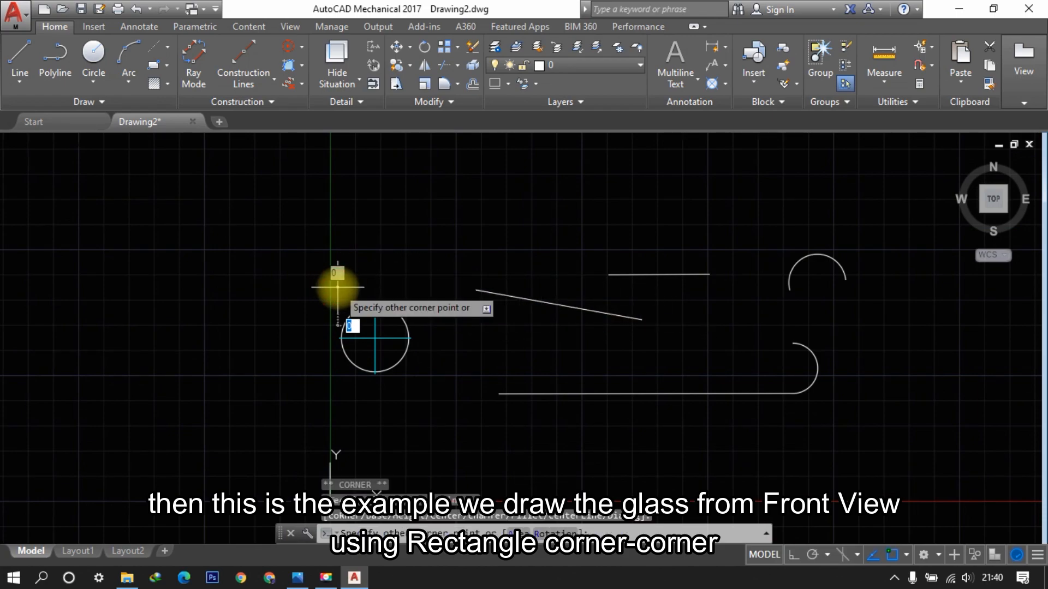
left_click(415, 203)
key("Escape")
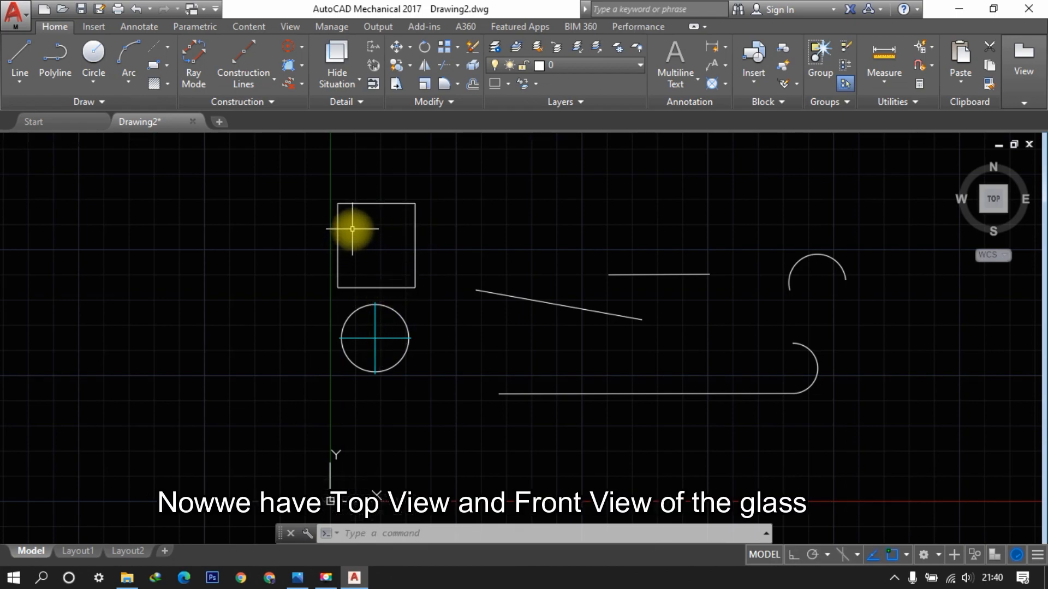
Draw a vertical centerline through the middle of the rectangle, from slightly above its top edge to slightly below its bottom edge.
left_click(156, 50)
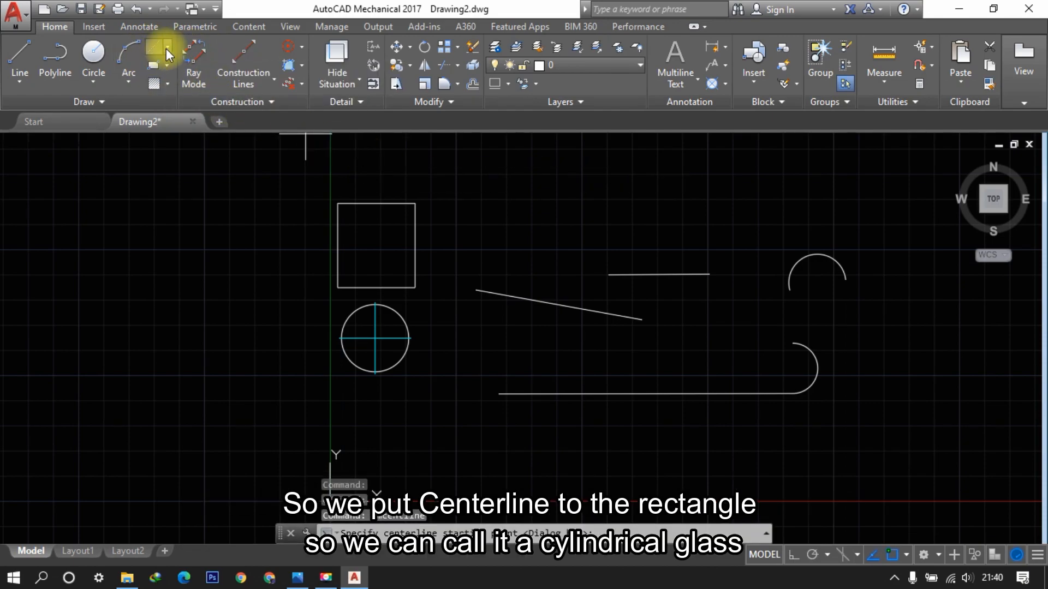
left_click(167, 50)
left_click(195, 75)
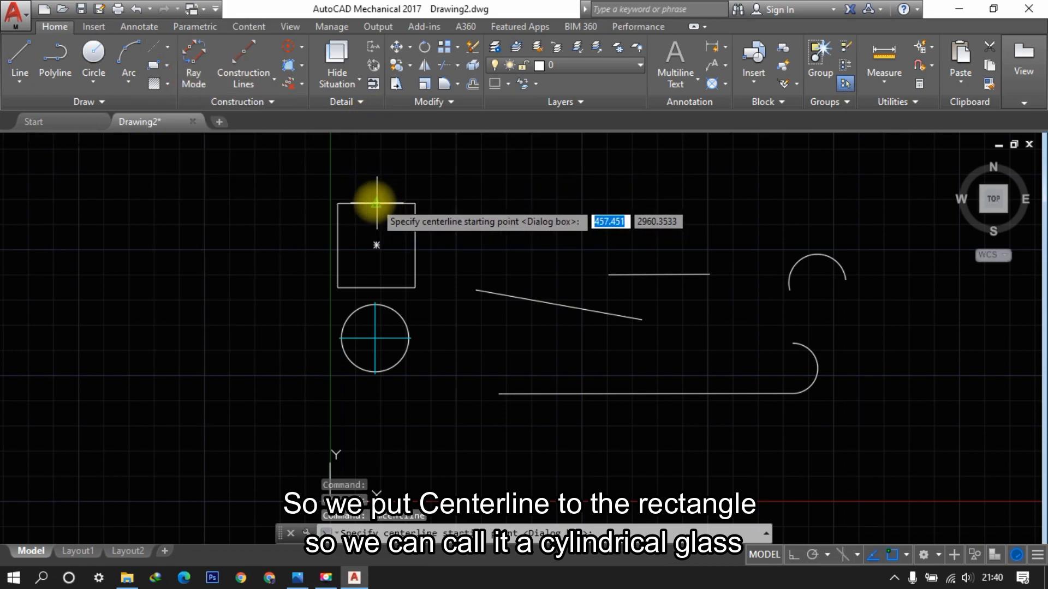
scroll(377, 204, "up", 2)
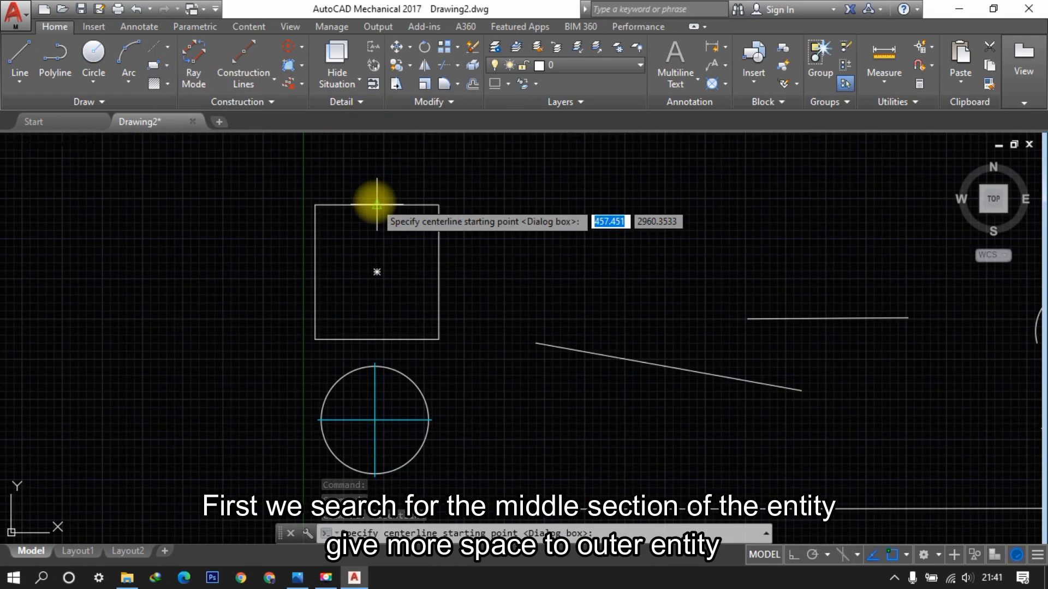
scroll(376, 204, "up", 5)
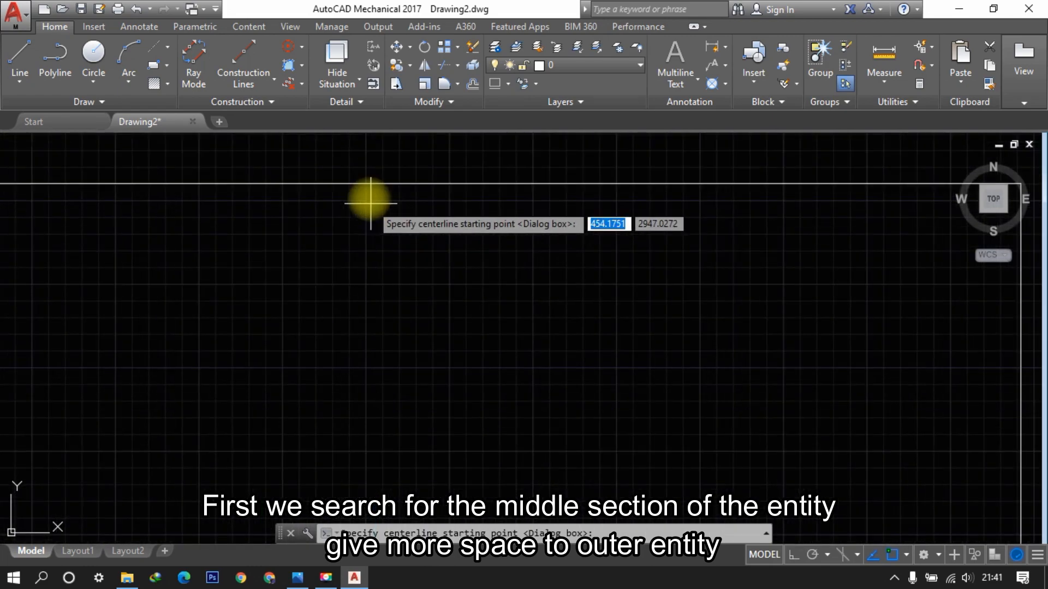
scroll(327, 185, "down", 3)
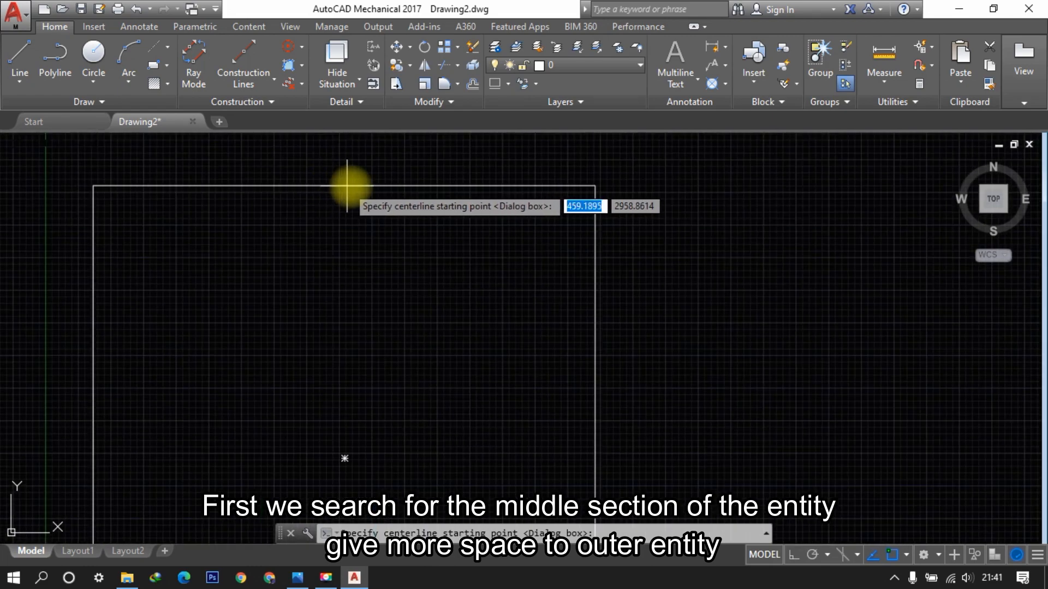
scroll(396, 191, "down", 2)
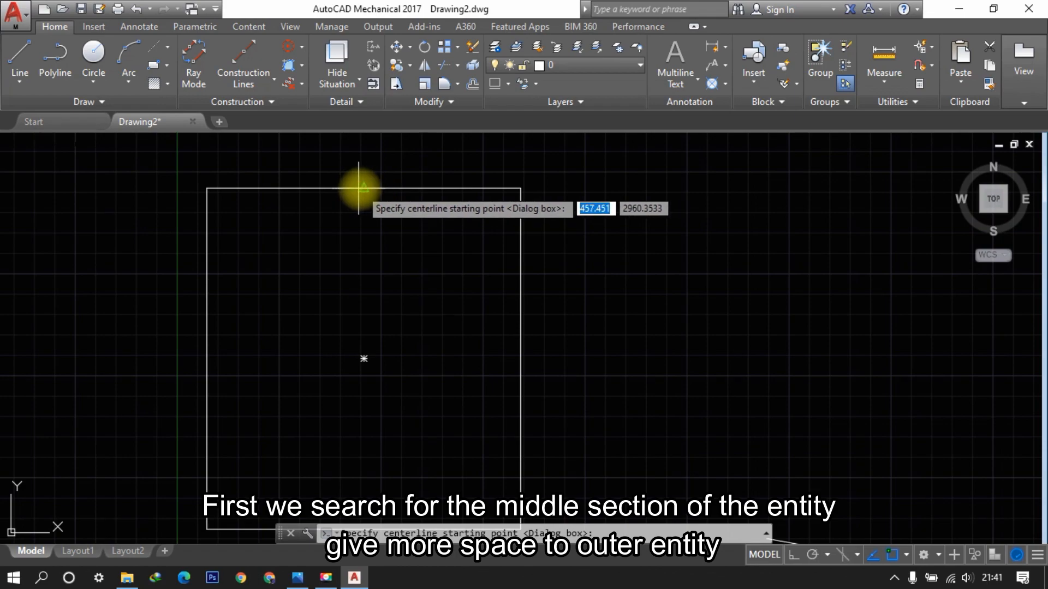
scroll(360, 188, "up", 4)
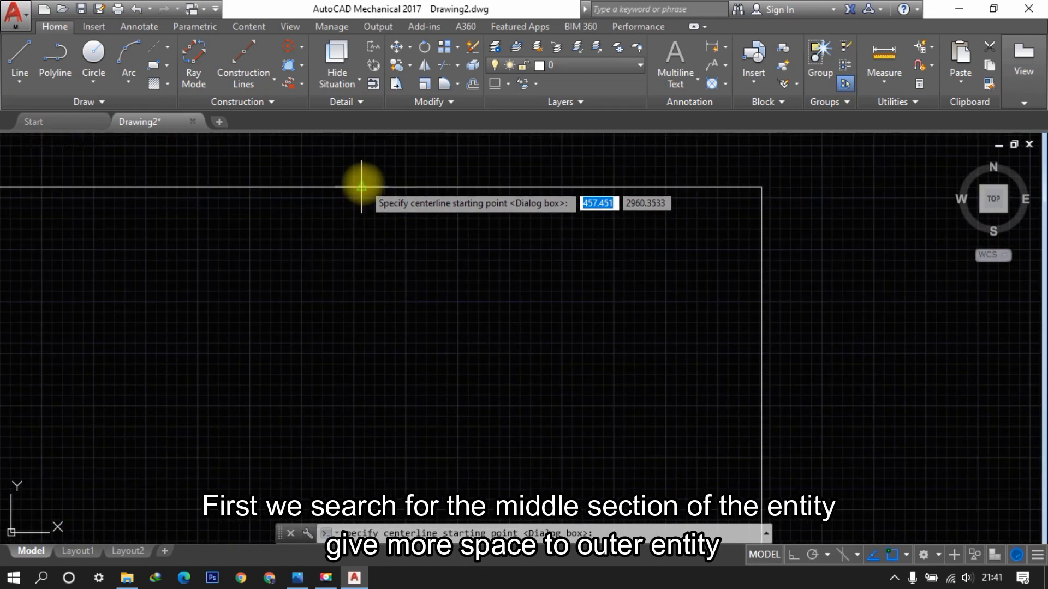
left_click(361, 175)
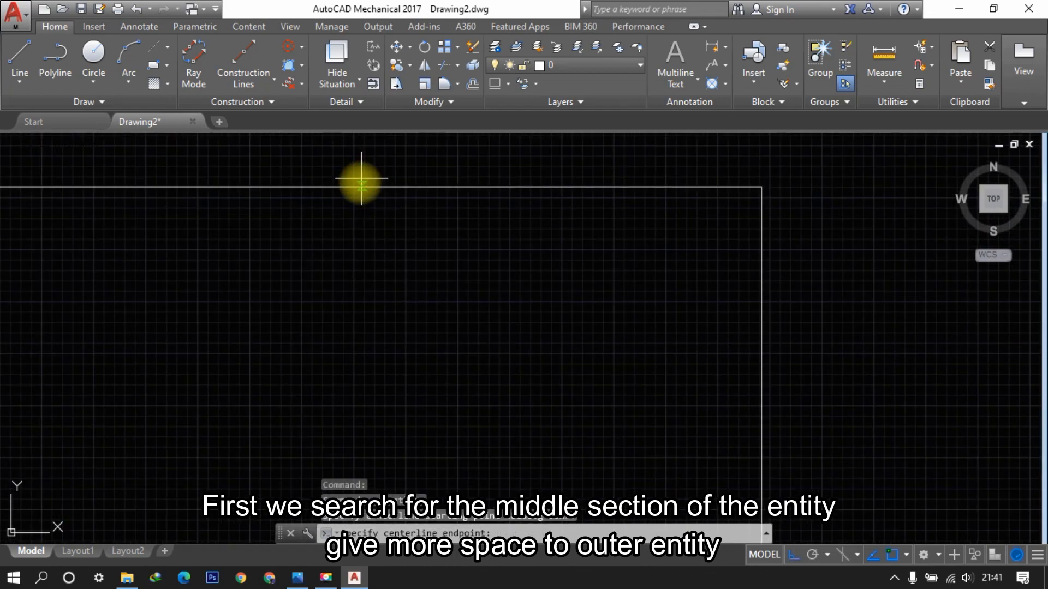
scroll(362, 179, "down", 4)
scroll(351, 327, "up", 5)
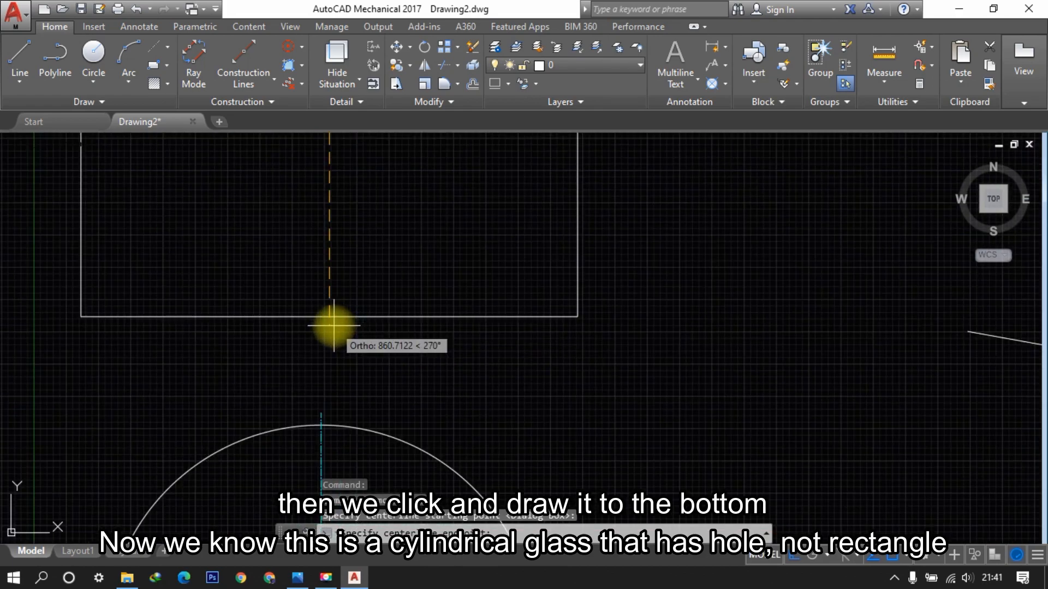
left_click(326, 334)
key("Escape")
Examine the rectangle's centerline up close, especially where it extends past the bottom edge, alongside the circle's centerline cross.
scroll(386, 292, "down", 4)
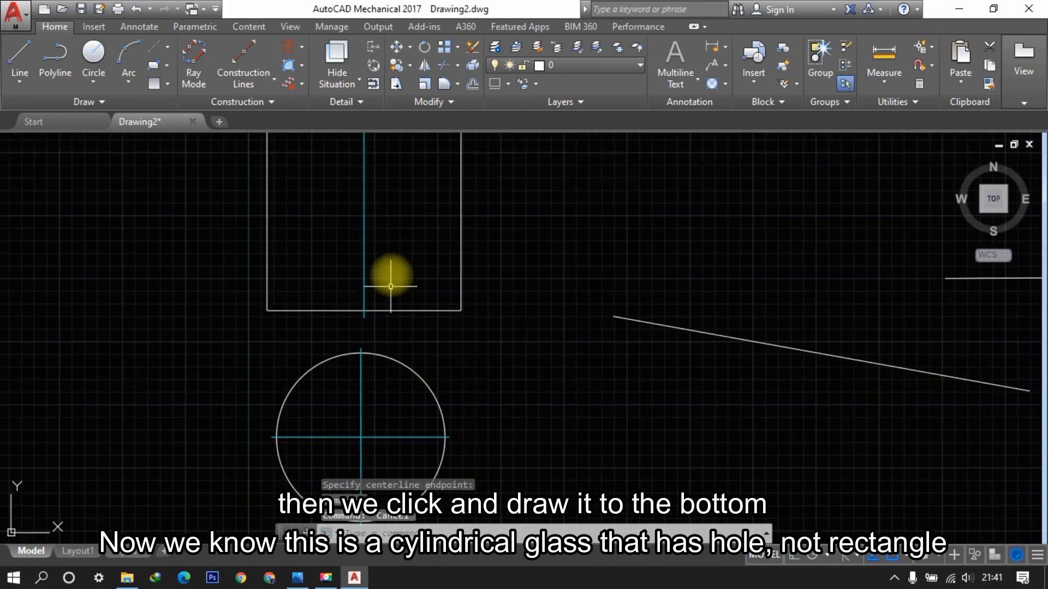
scroll(396, 257, "down", 5)
scroll(381, 234, "up", 1)
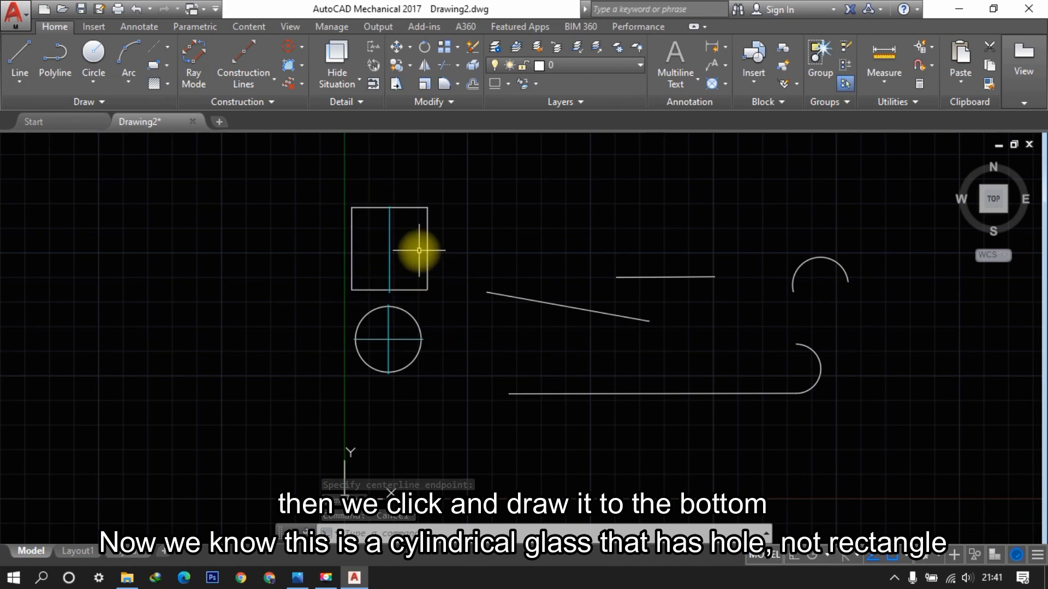
scroll(362, 241, "up", 5)
scroll(382, 229, "down", 4)
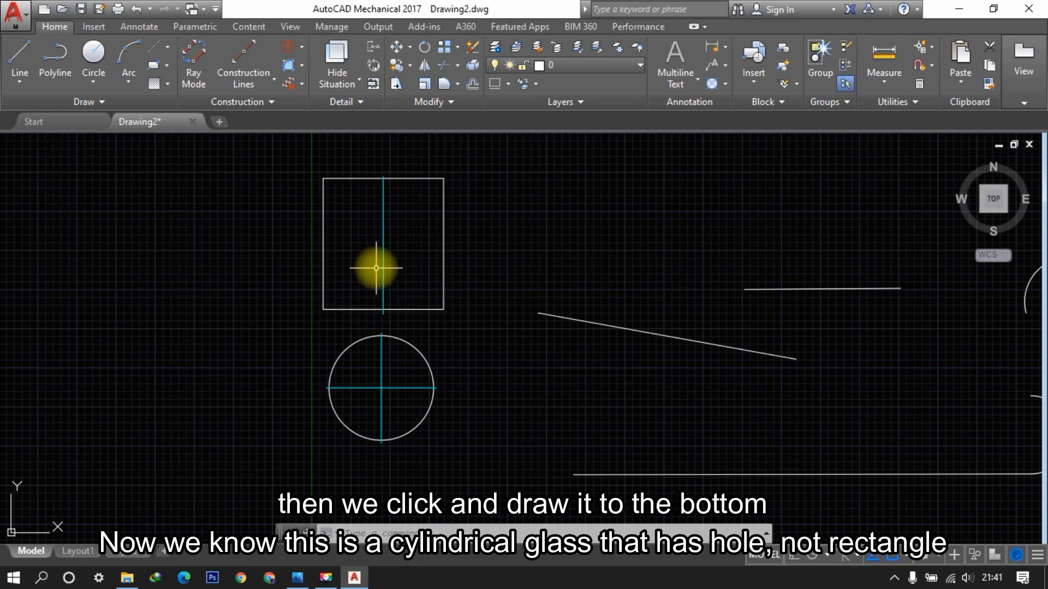
scroll(389, 310, "up", 4)
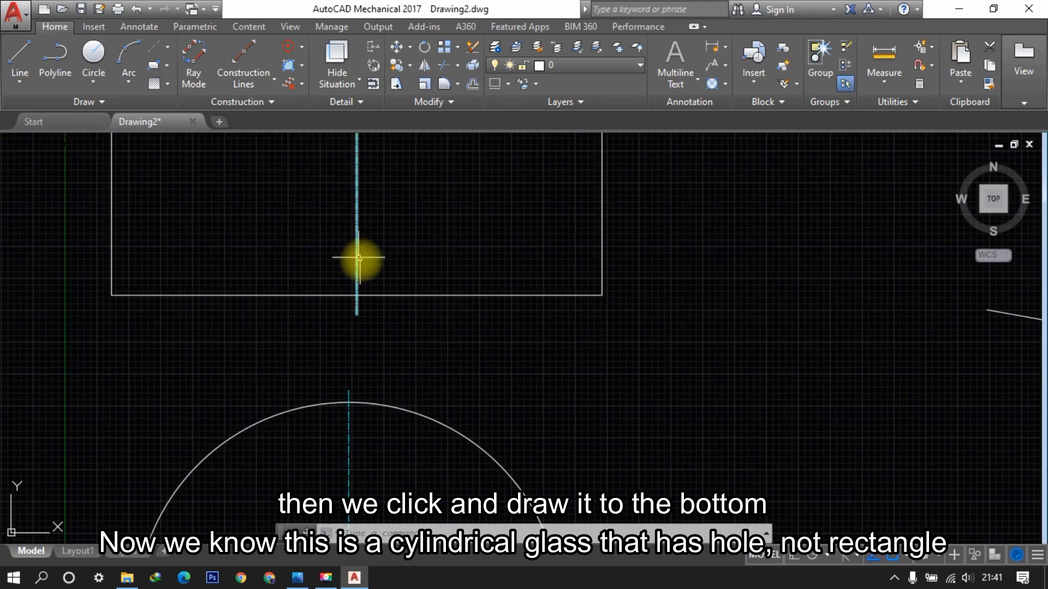
scroll(358, 258, "up", 4)
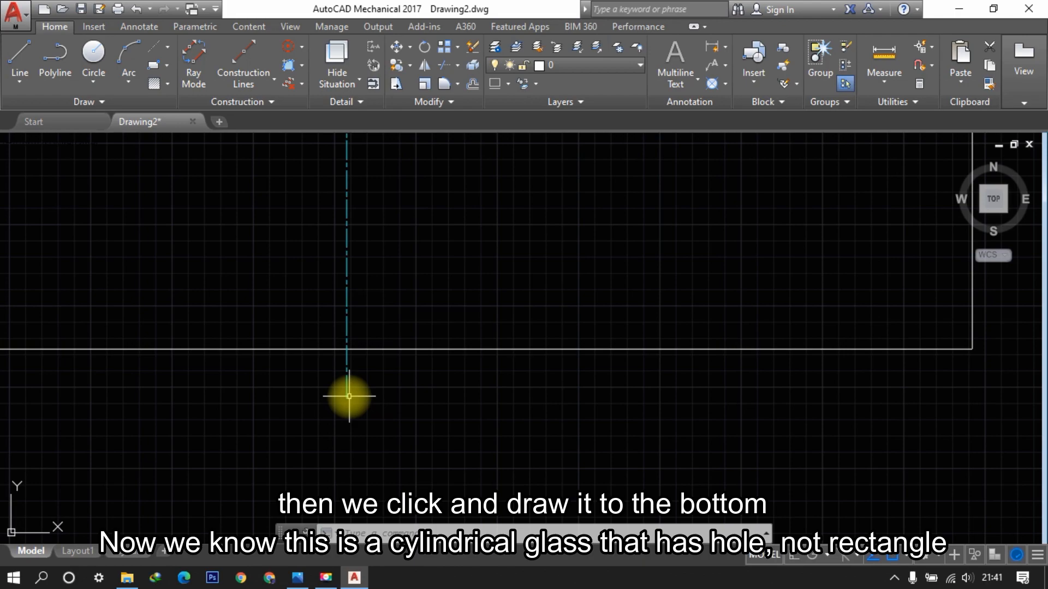
scroll(349, 397, "down", 8)
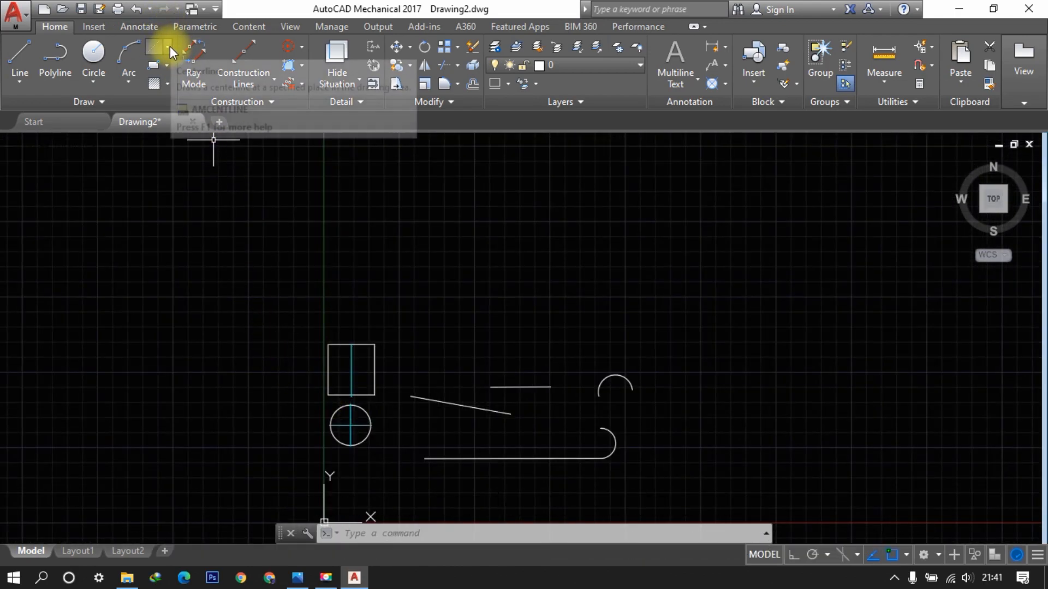
left_click(169, 46)
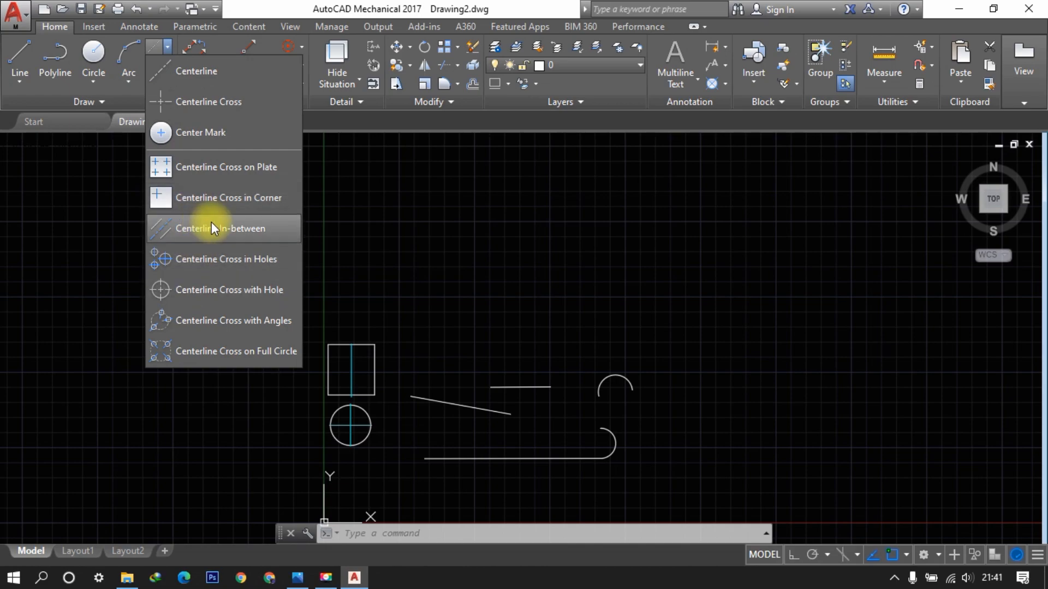
left_click(420, 239)
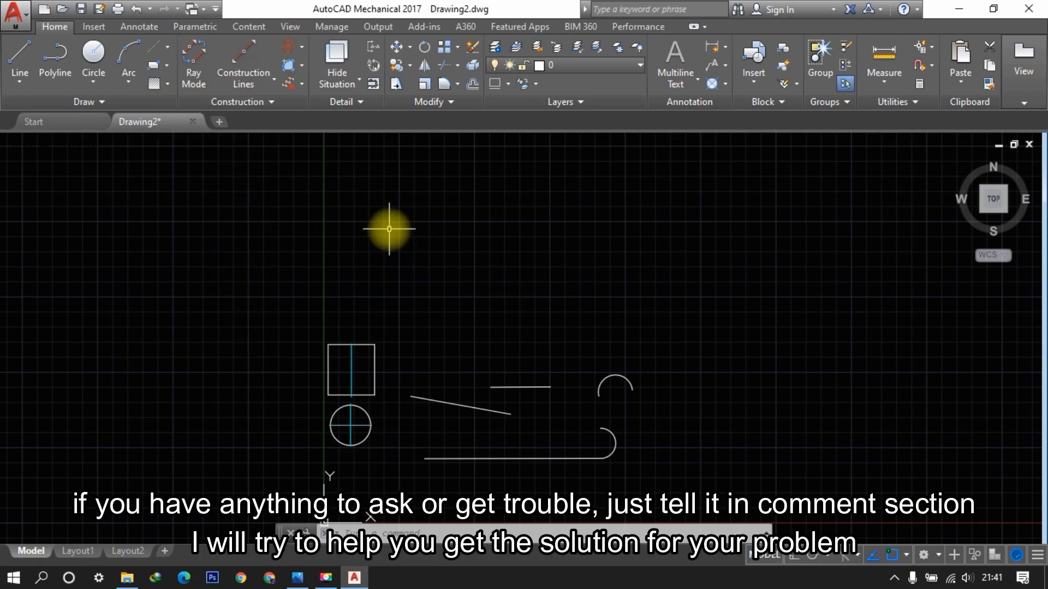
left_click(167, 62)
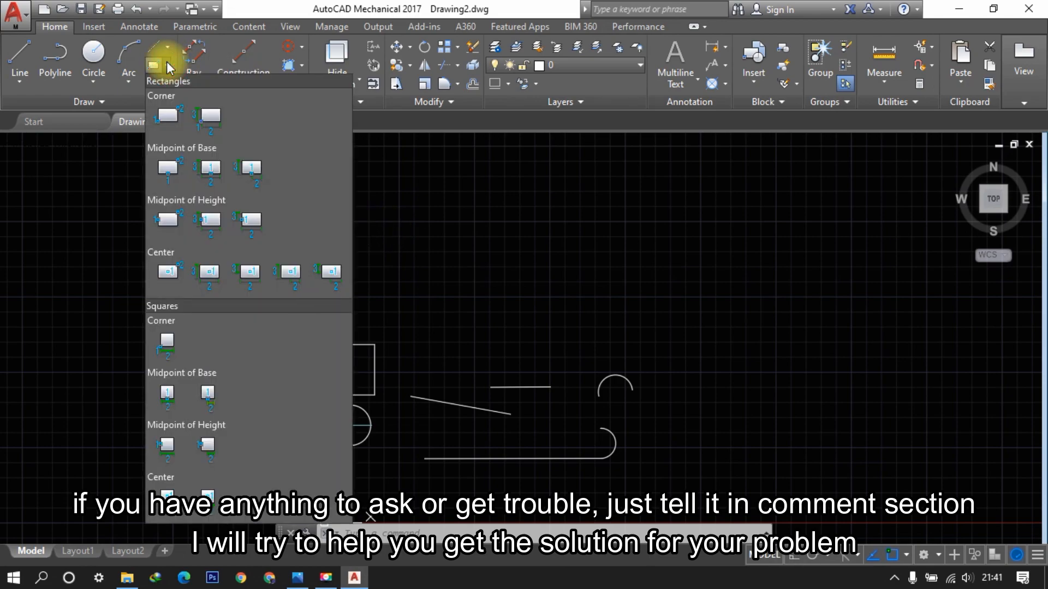
left_click(540, 258)
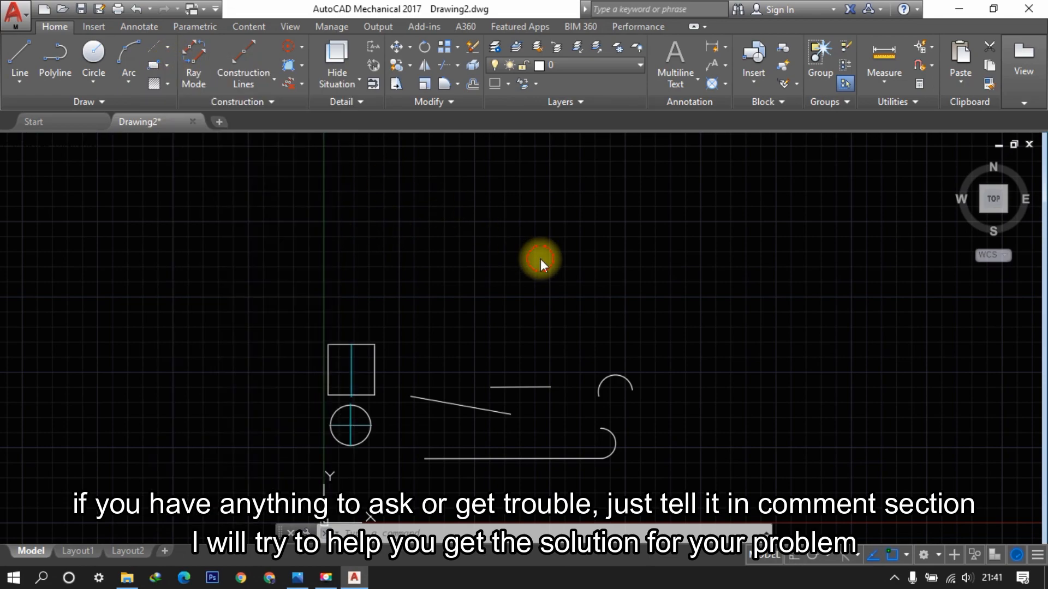
Draw a corner-to-corner rectangle in the empty area above and to the left of the glass's front view.
left_click(150, 66)
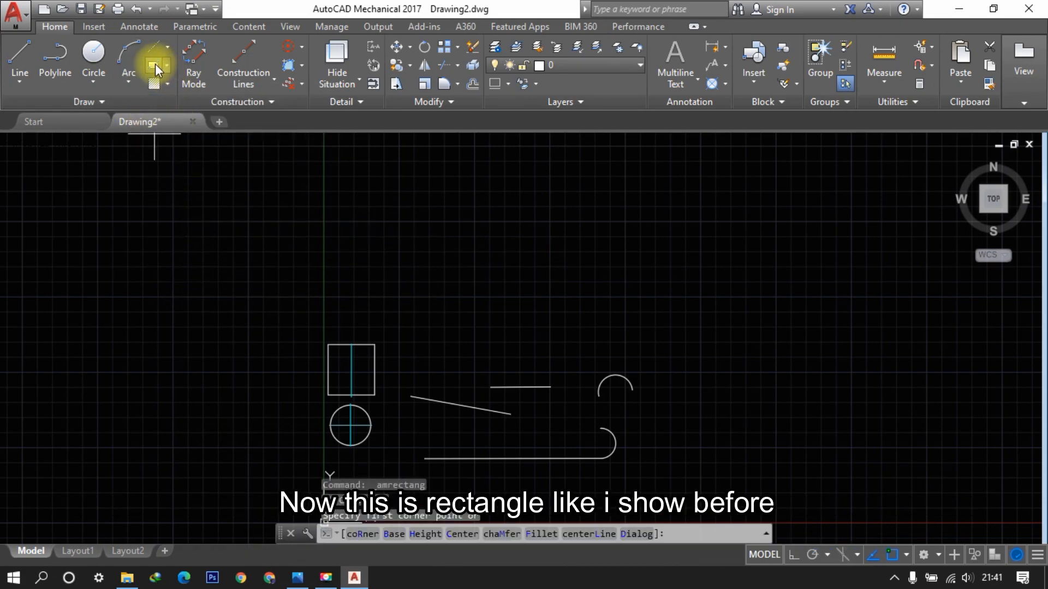
left_click(202, 255)
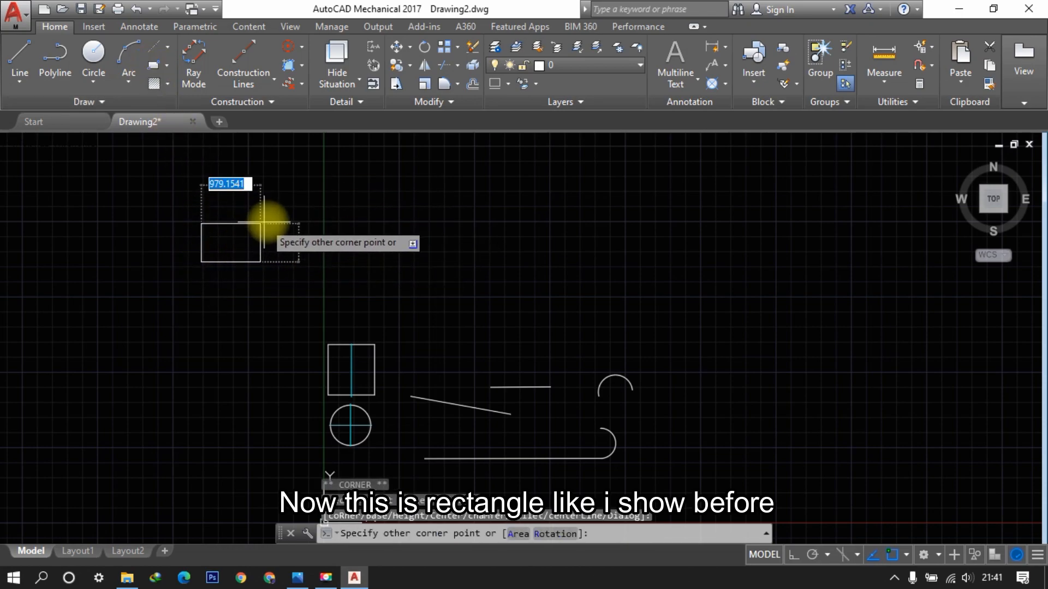
left_click(300, 198)
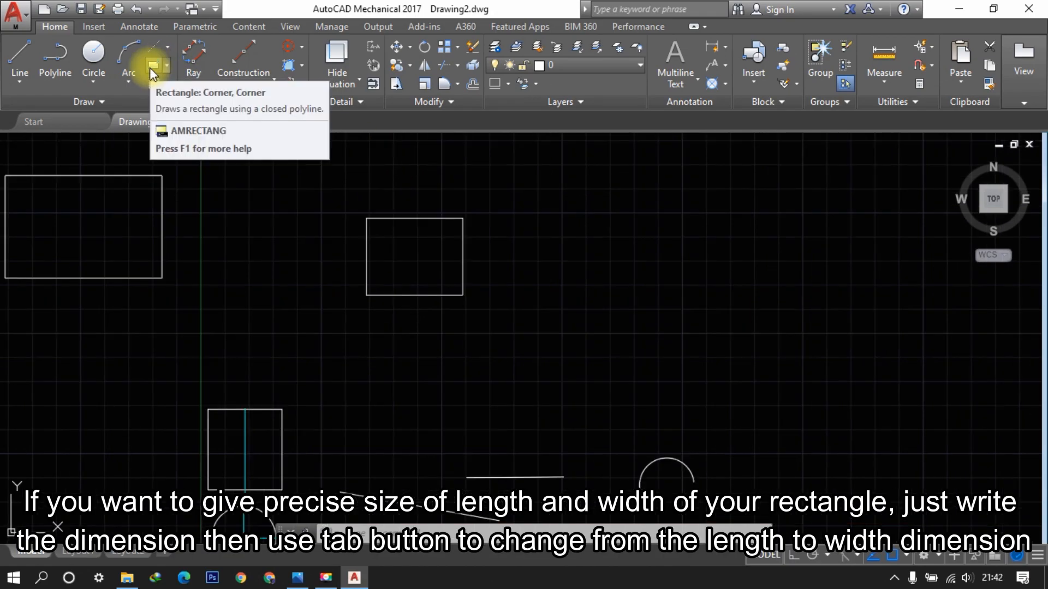
Draw a rectangle 1000 mm wide and 2000 mm high to the right of the two freehand rectangles above the glass views.
left_click(152, 67)
scroll(603, 251, "up", 2)
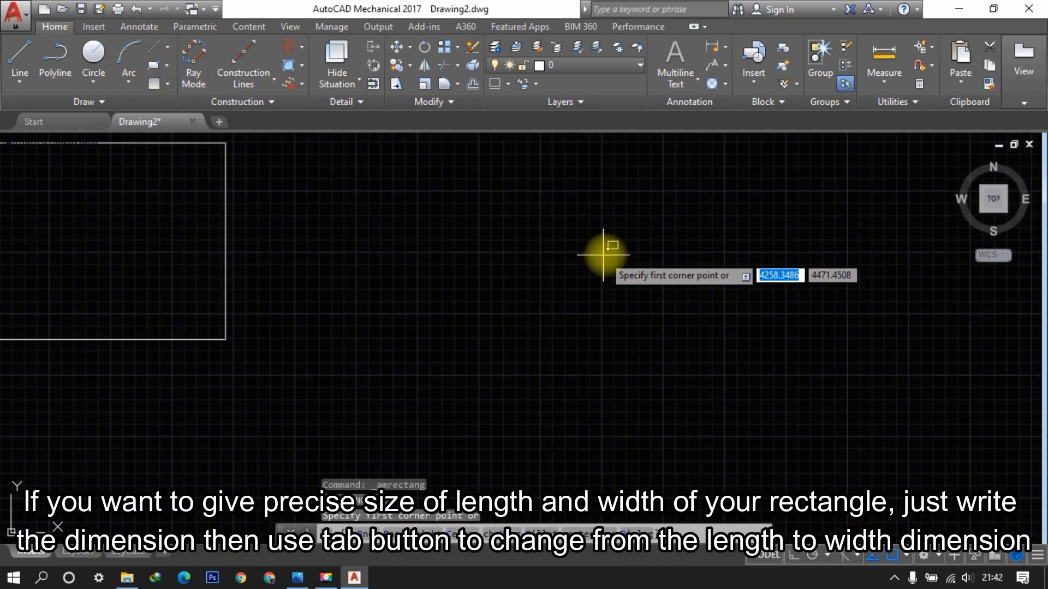
scroll(603, 251, "down", 3)
middle_click_drag(480, 222, 396, 305)
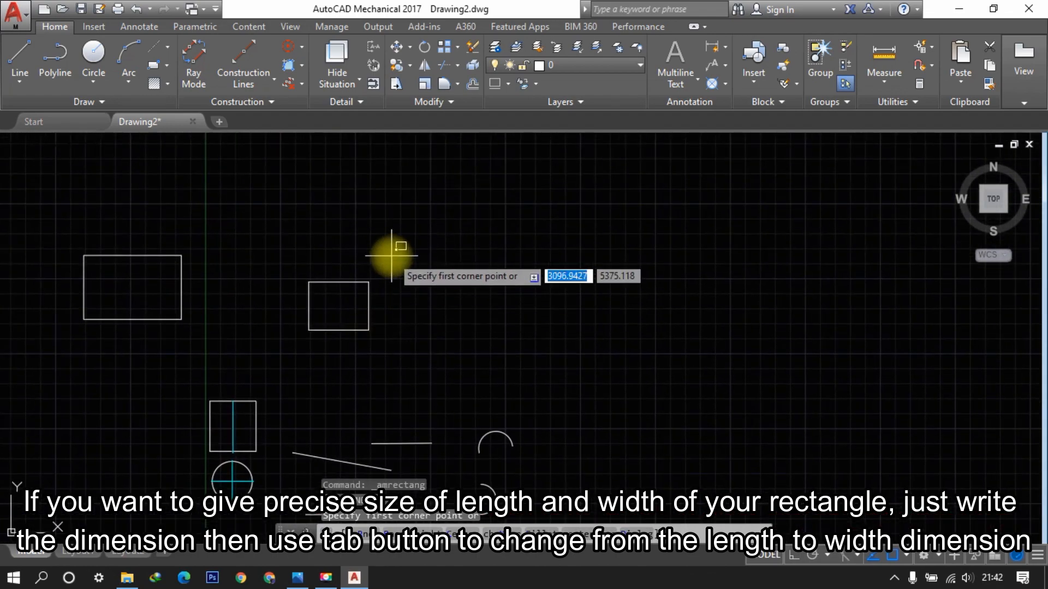
left_click(419, 235)
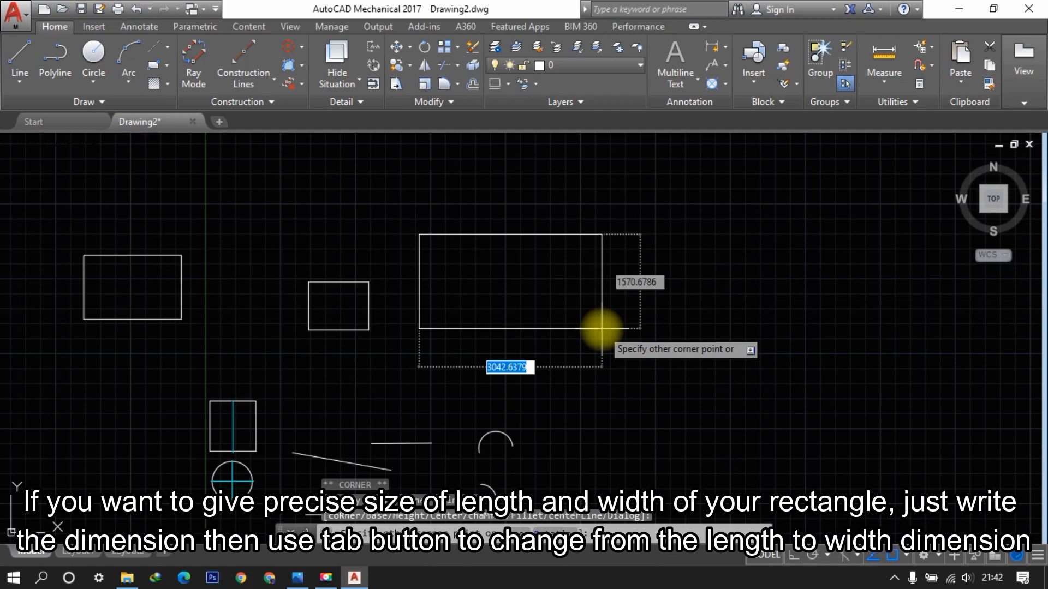
type("1000")
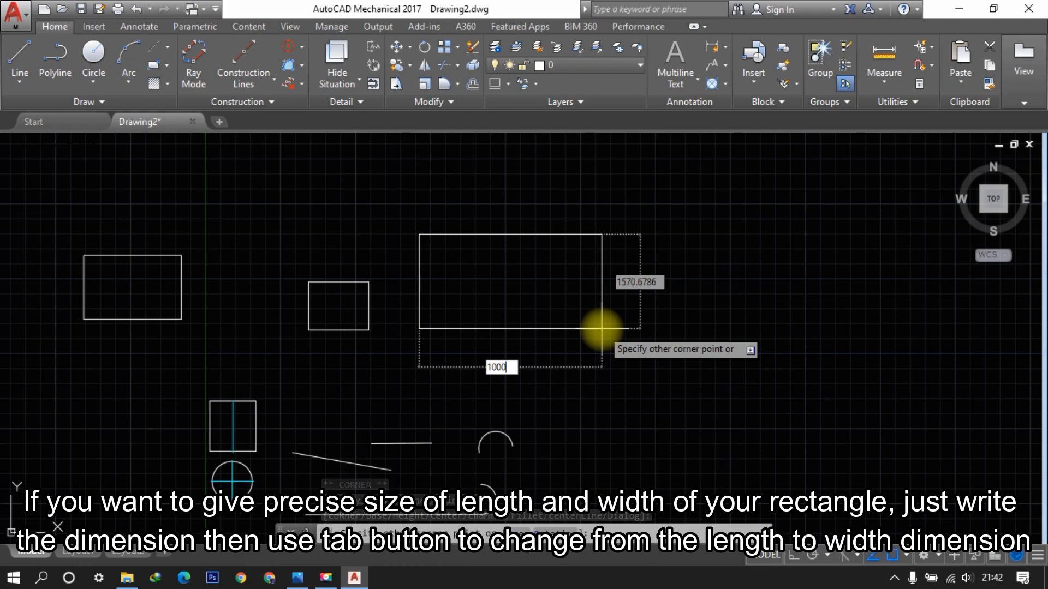
key("Tab")
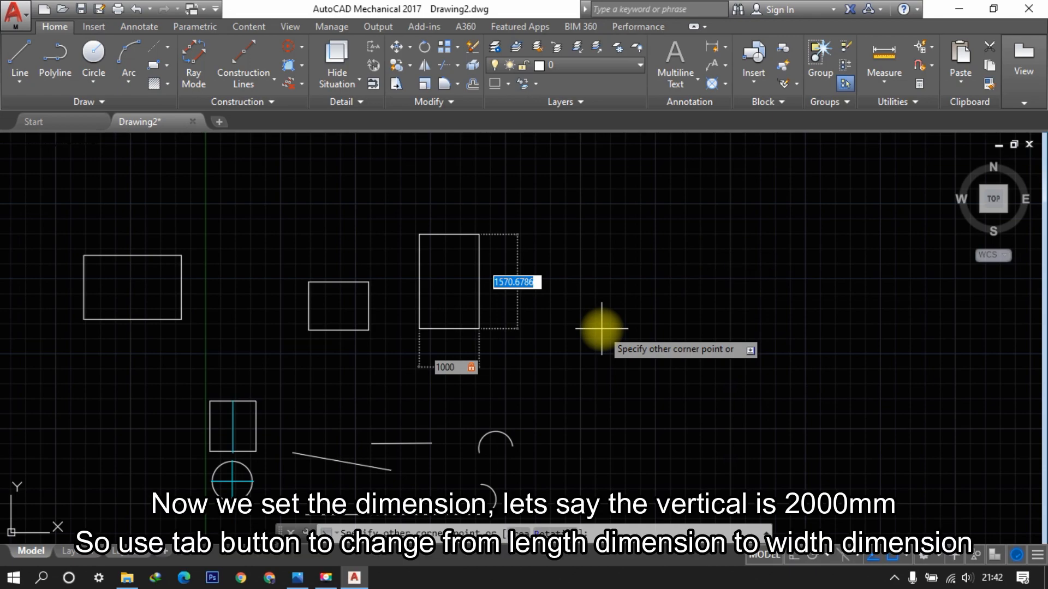
type("2000")
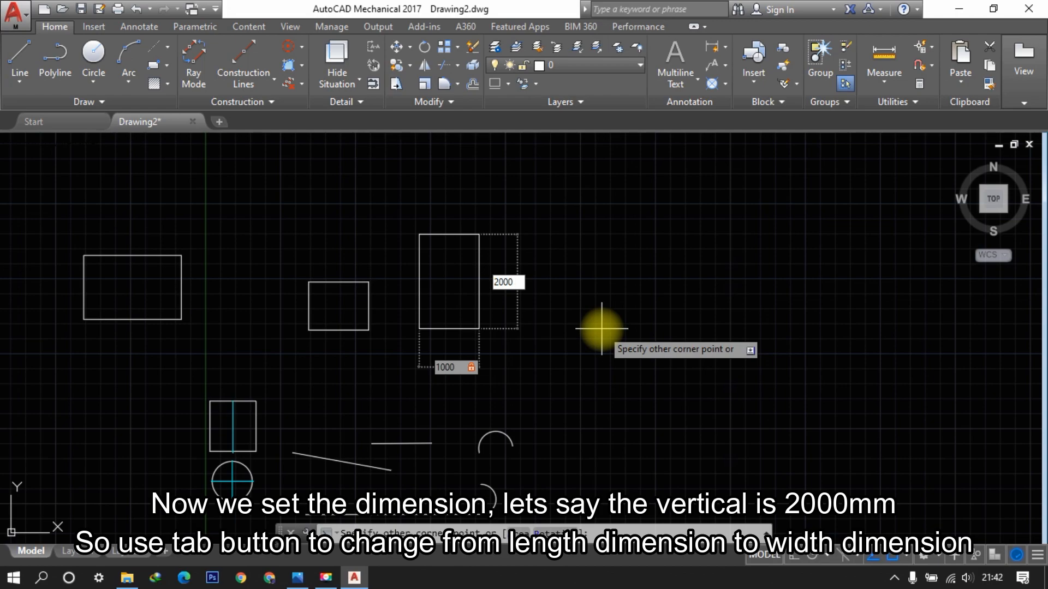
key("Return")
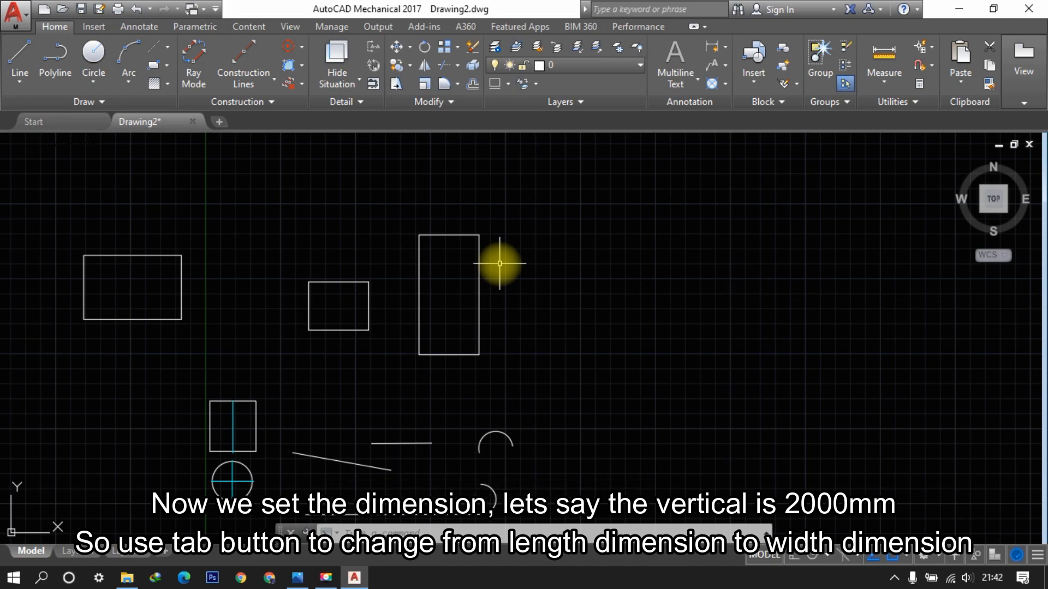
Hatch the inside of the 1000 by 2000 mm rectangle with the 45-degree hatch at 2.5 spacing.
left_click(153, 84)
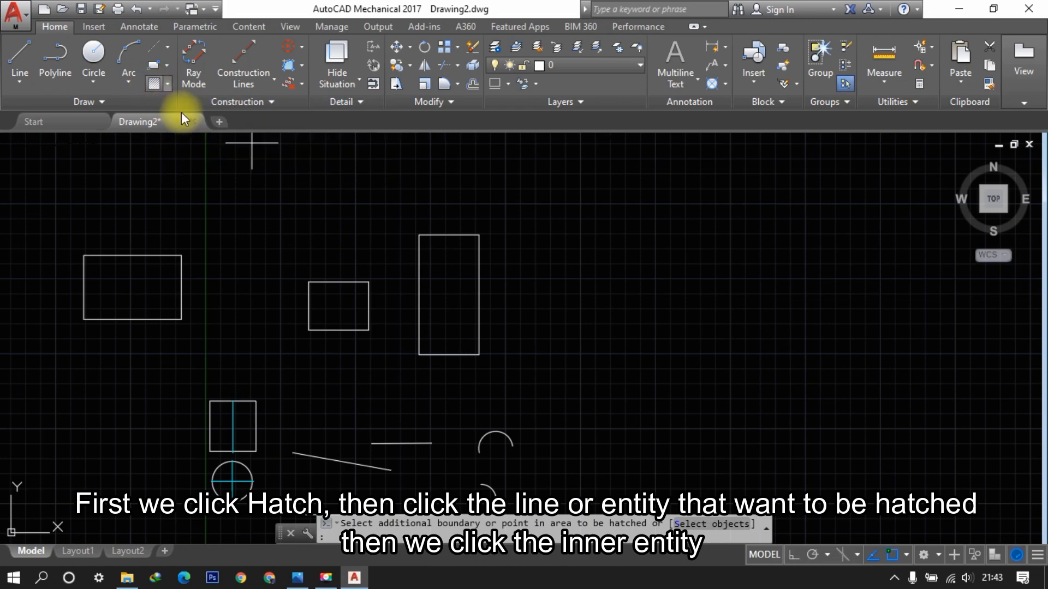
left_click(156, 84)
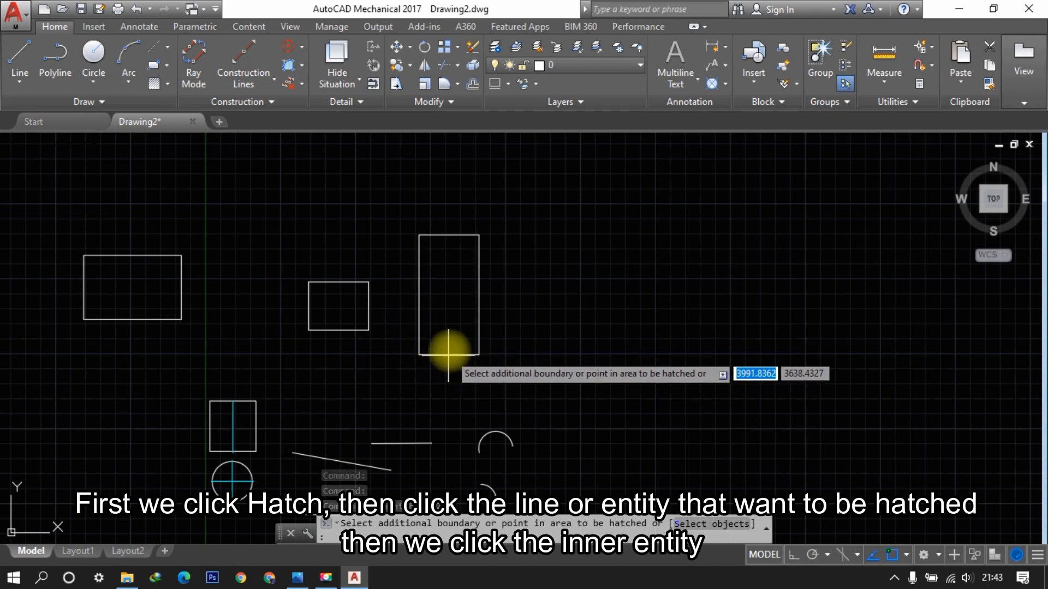
left_click(445, 236)
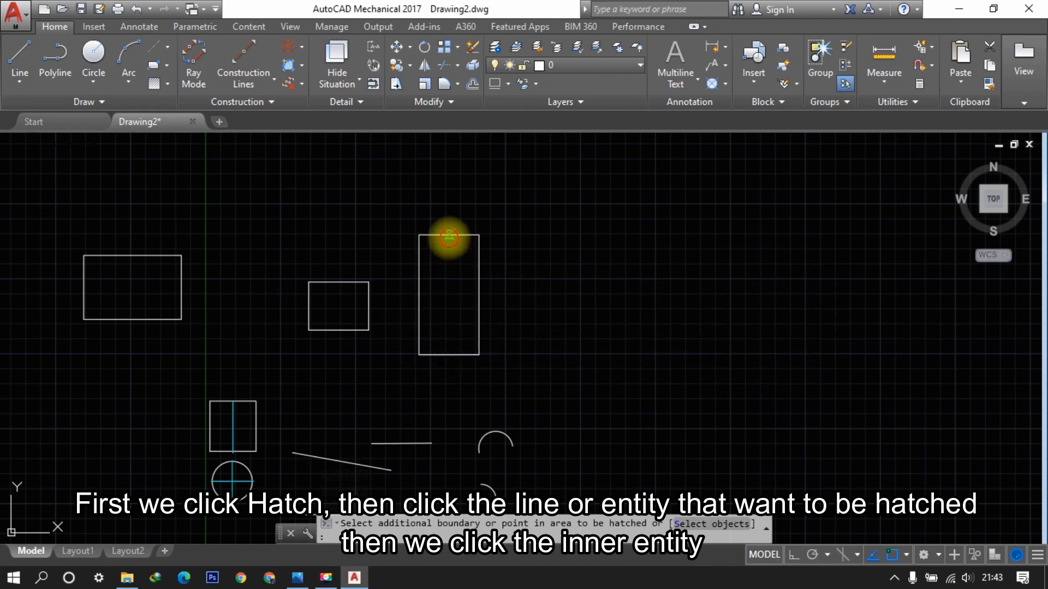
left_click(454, 285)
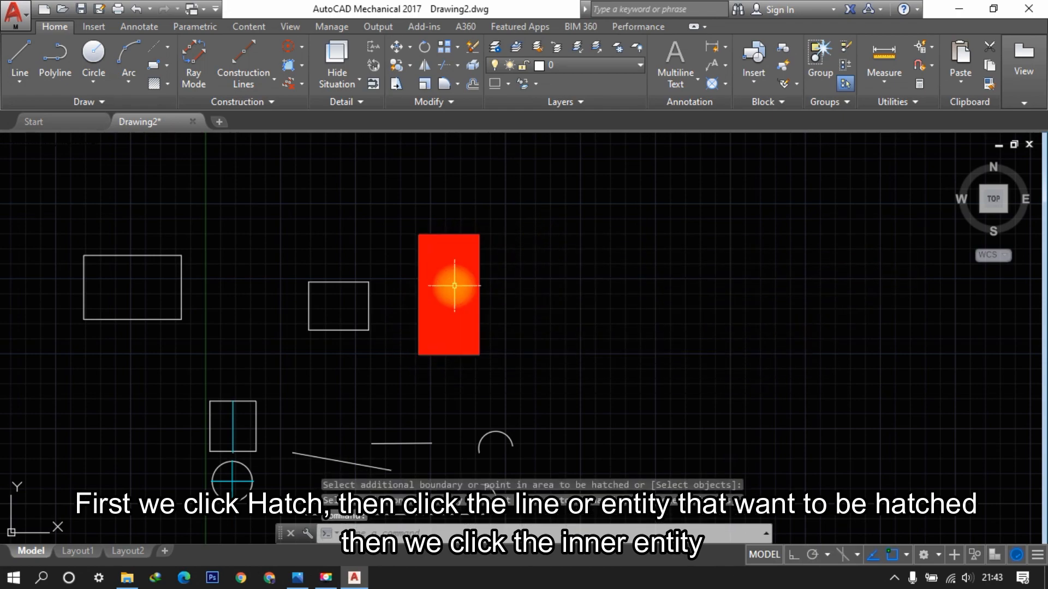
key("Return")
Change the tall rectangle's hatch to the ANSI31 pattern and set its angle to 60 degrees.
scroll(442, 262, "up", 4)
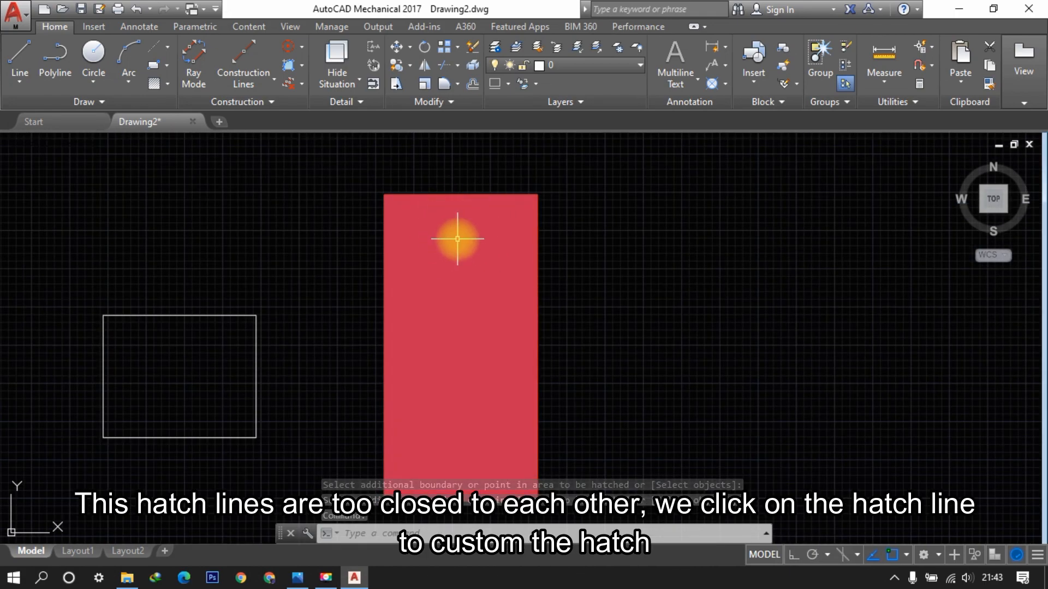
scroll(528, 220, "down", 2)
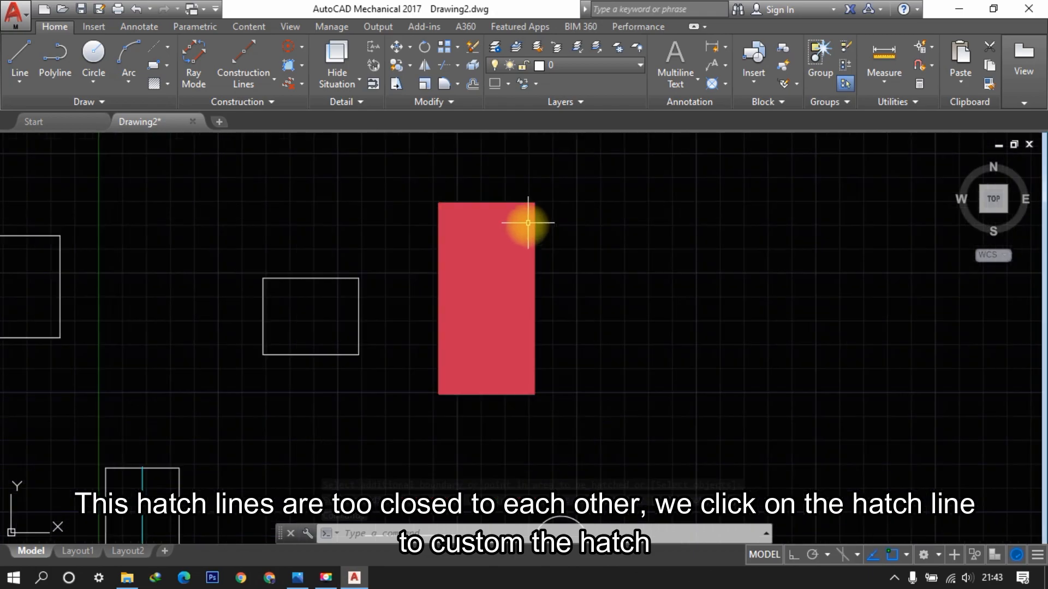
left_click(480, 236)
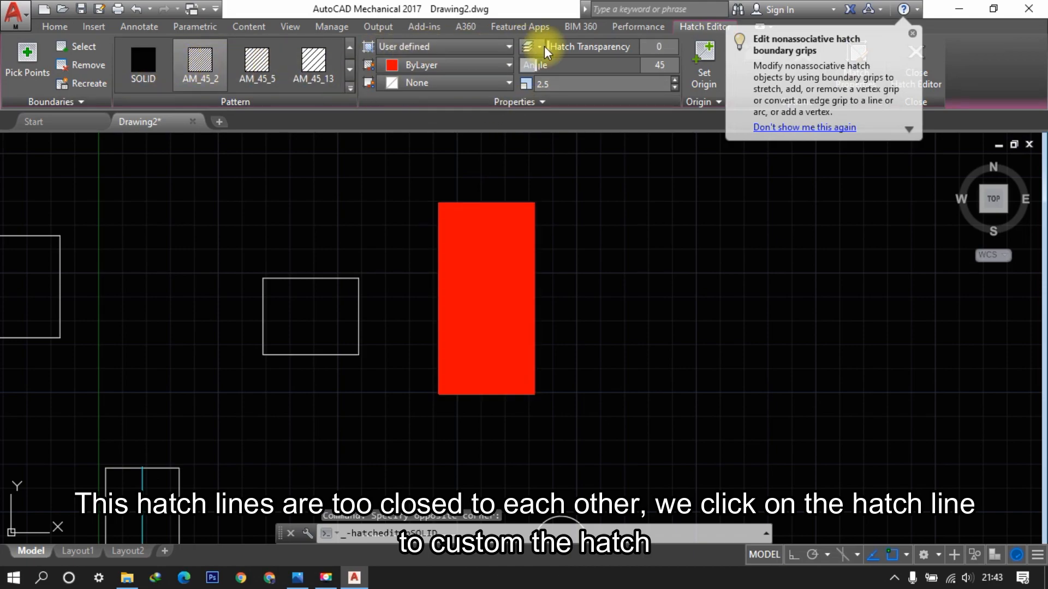
left_click(350, 89)
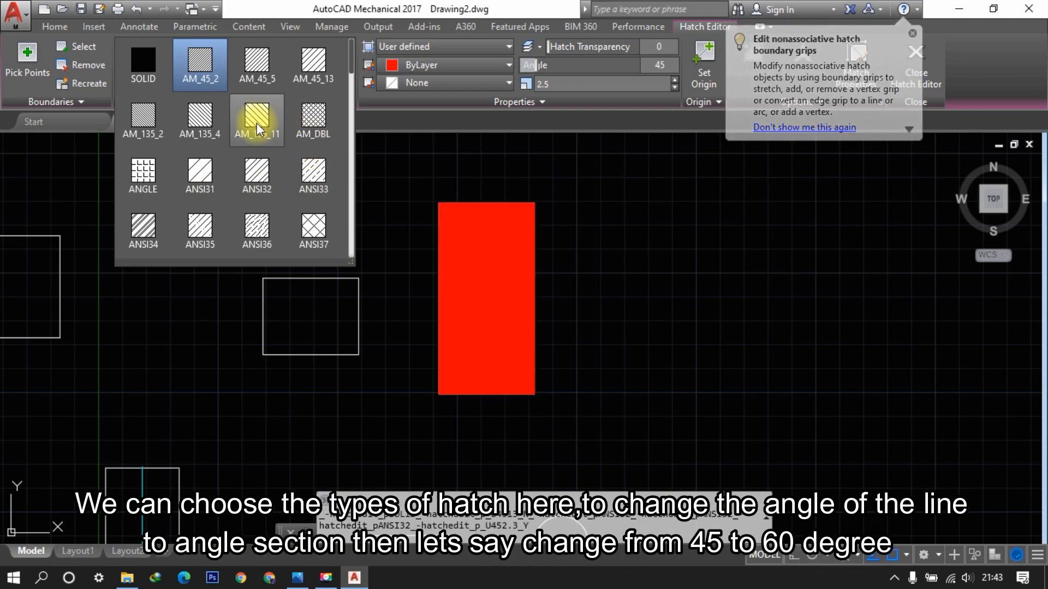
left_click(201, 180)
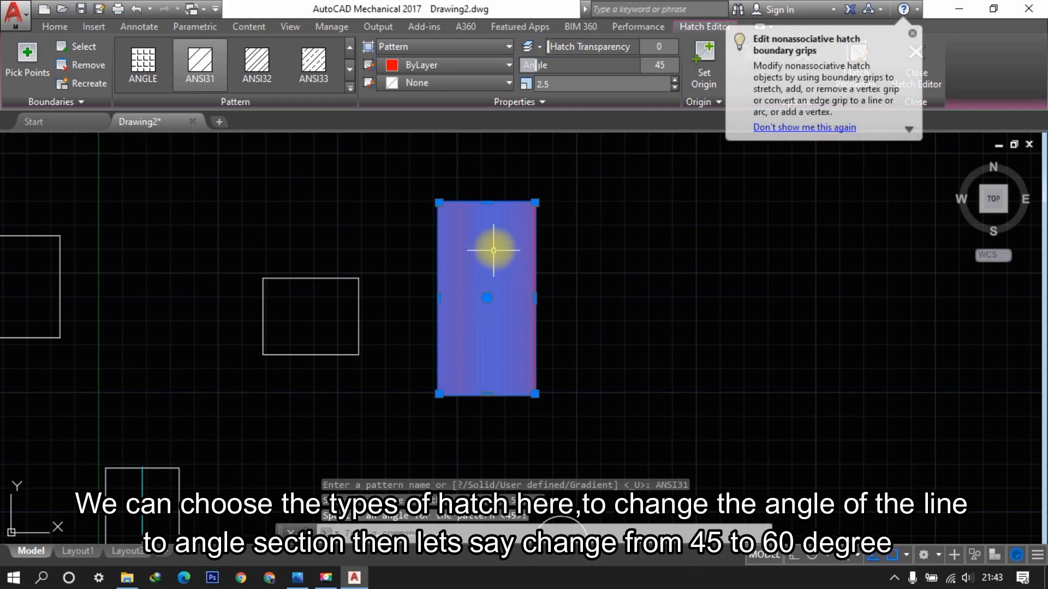
scroll(480, 235, "up", 6)
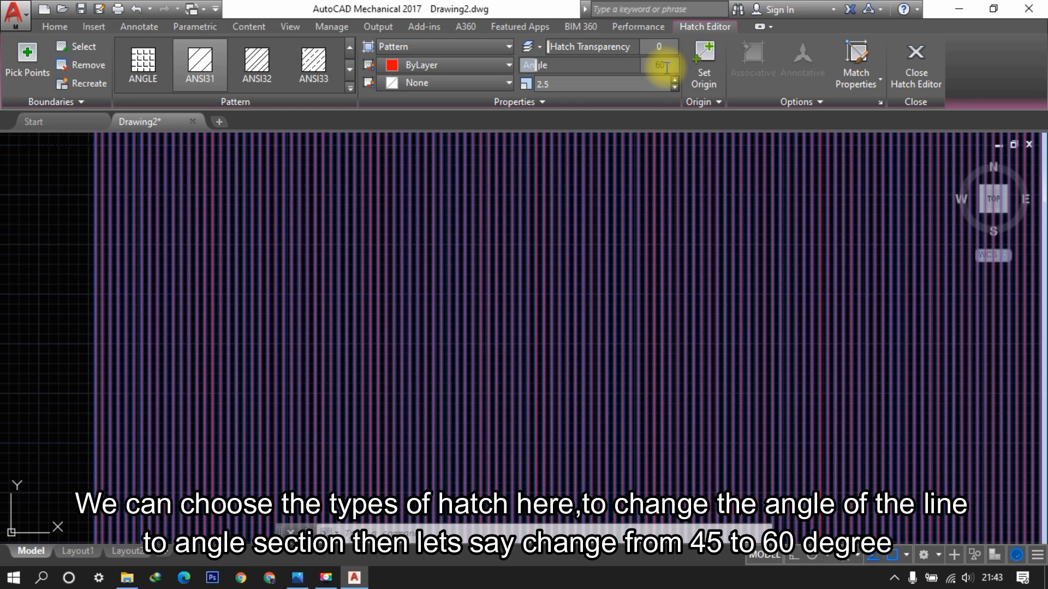
key("Return")
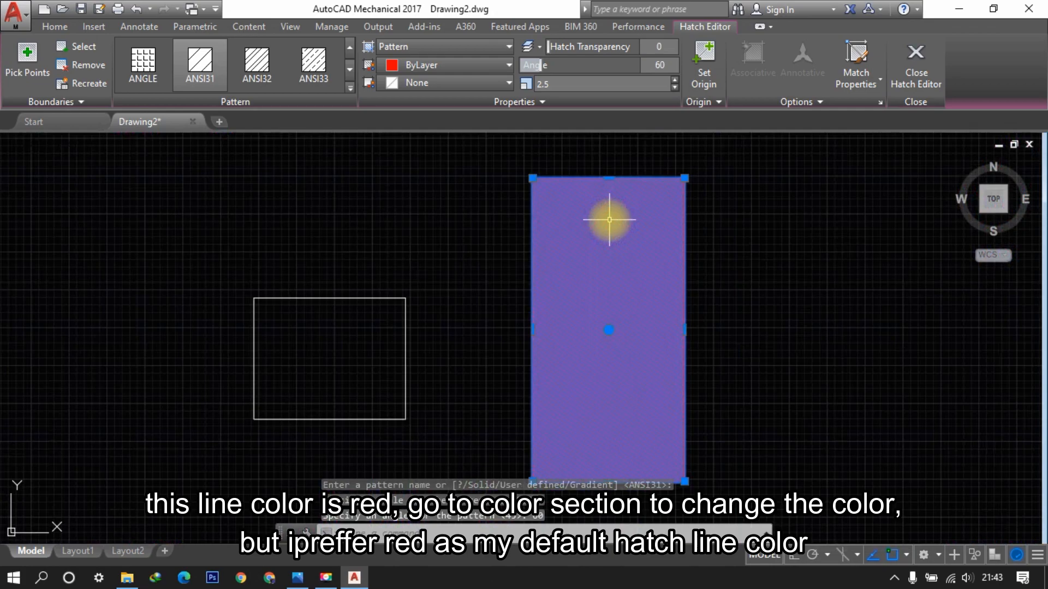
Inspect the hatch lines up close, preview other hatch colors while keeping ByLayer, and close the hatch editor.
scroll(557, 215, "up", 6)
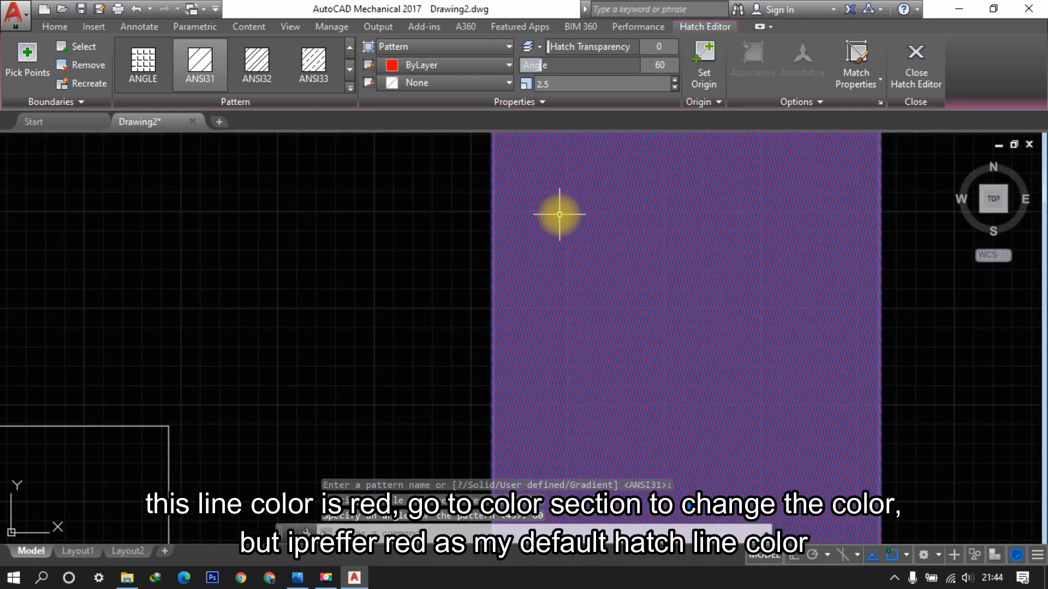
scroll(555, 214, "up", 2)
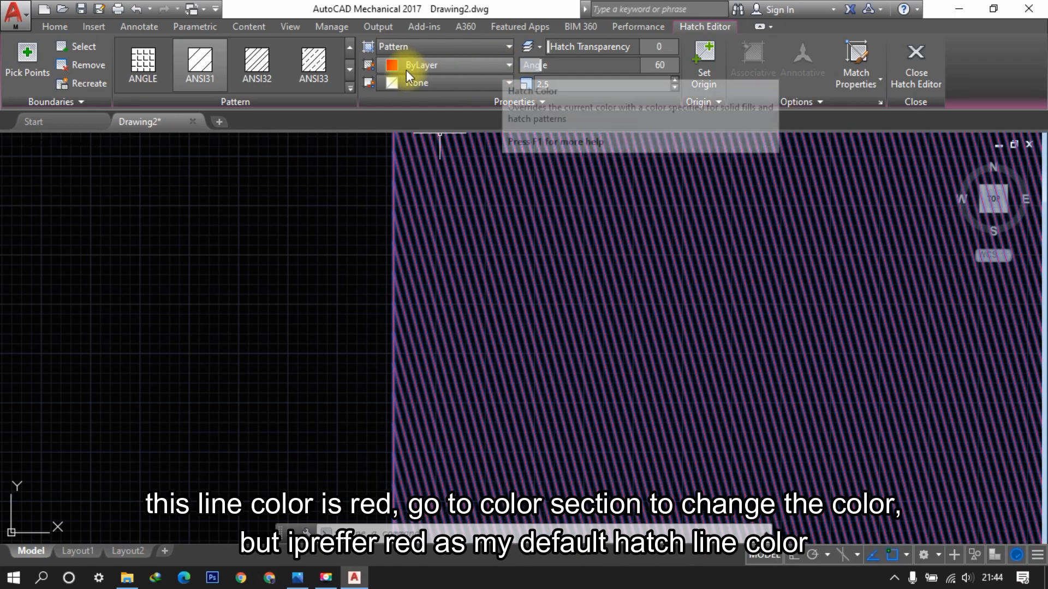
left_click(425, 65)
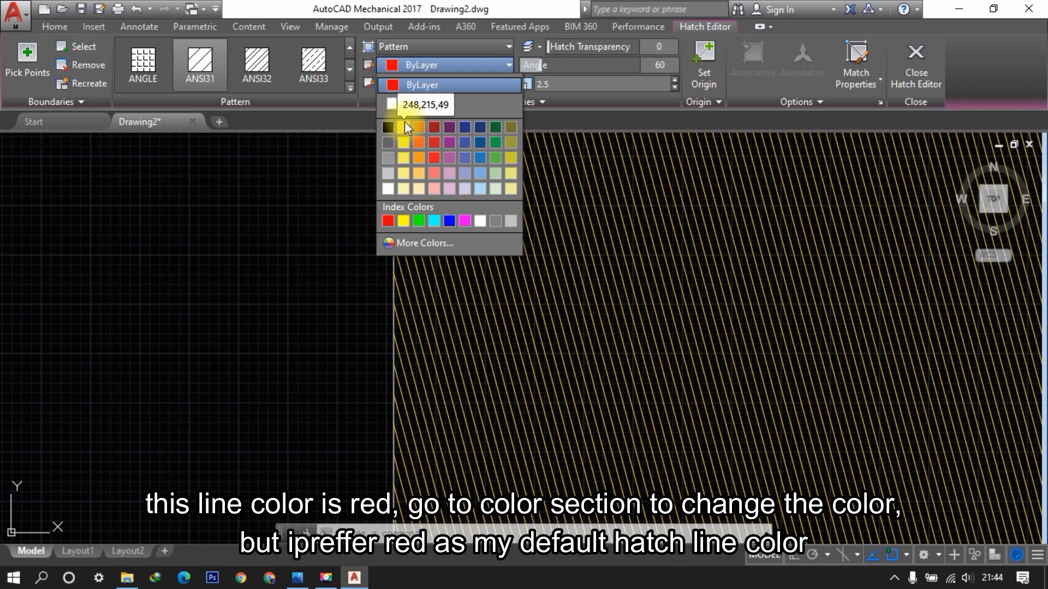
left_click(543, 135)
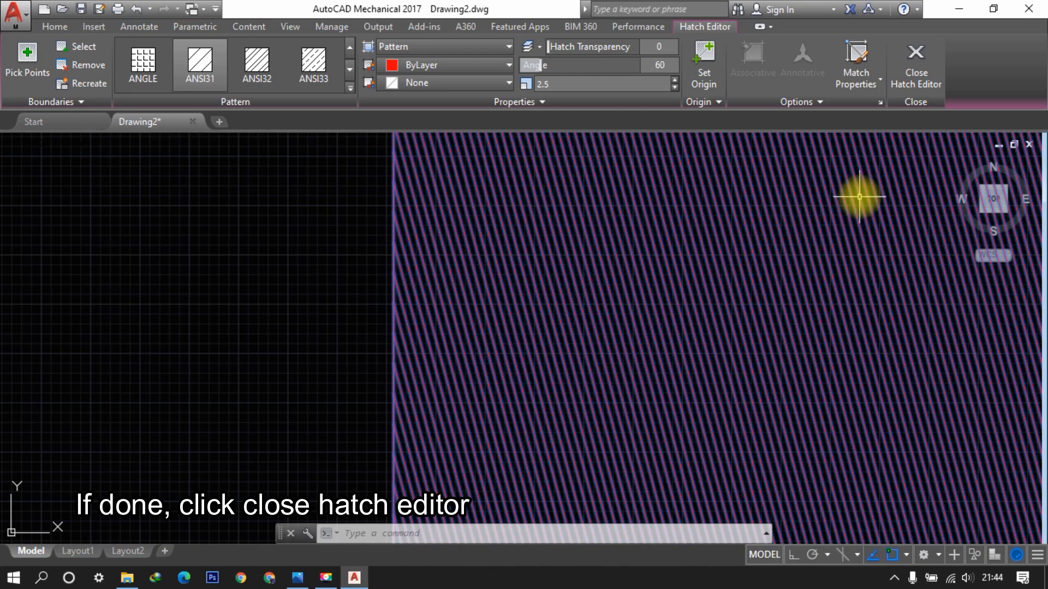
left_click(918, 64)
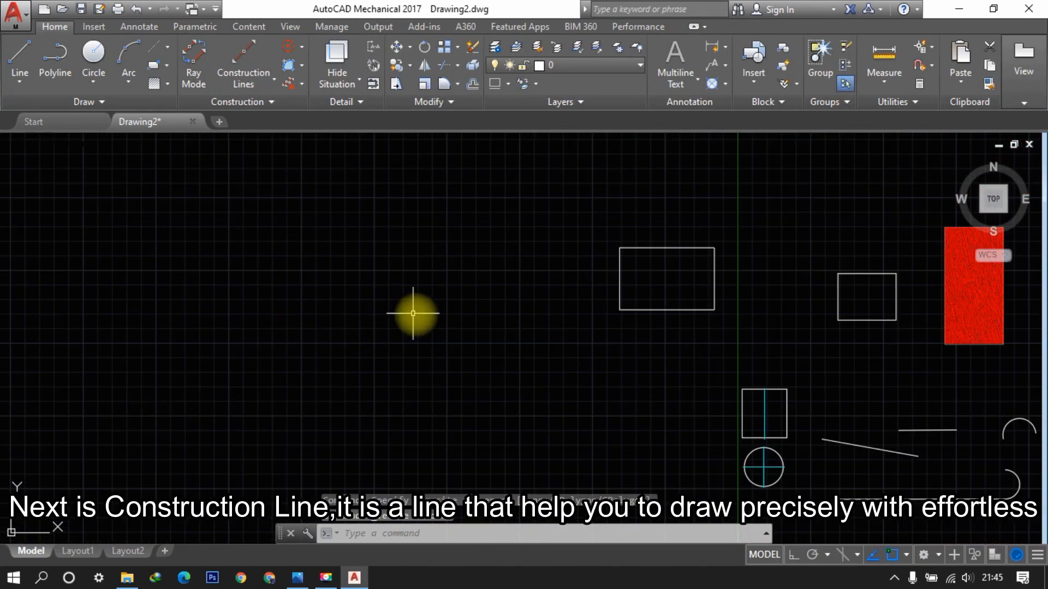
Draw a three-point arc bulging to the left in the empty area far left of the rectangles, with its ends vertically aligned.
scroll(431, 304, "down", 2)
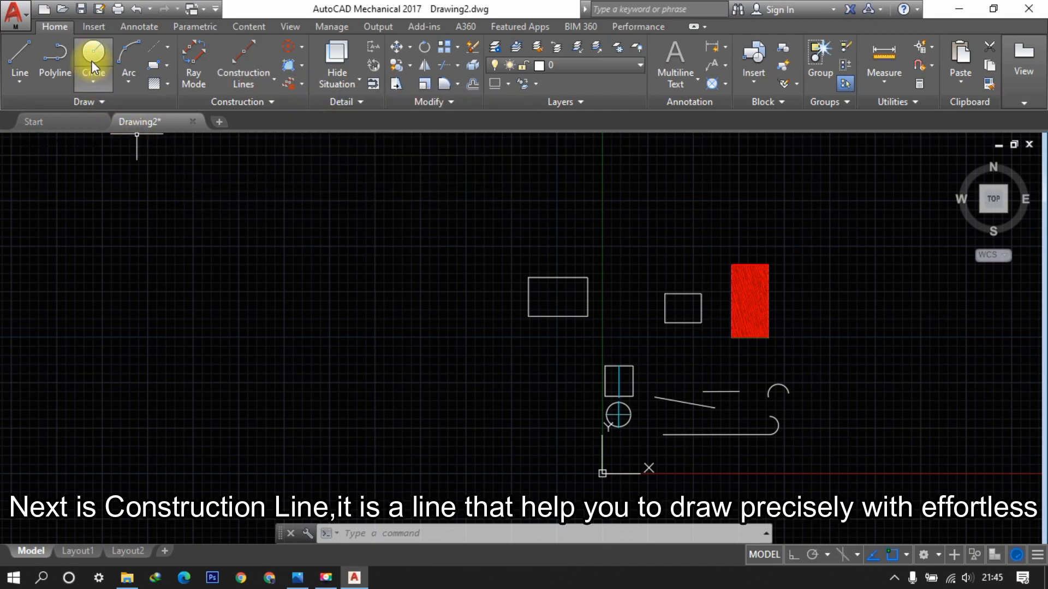
left_click(126, 57)
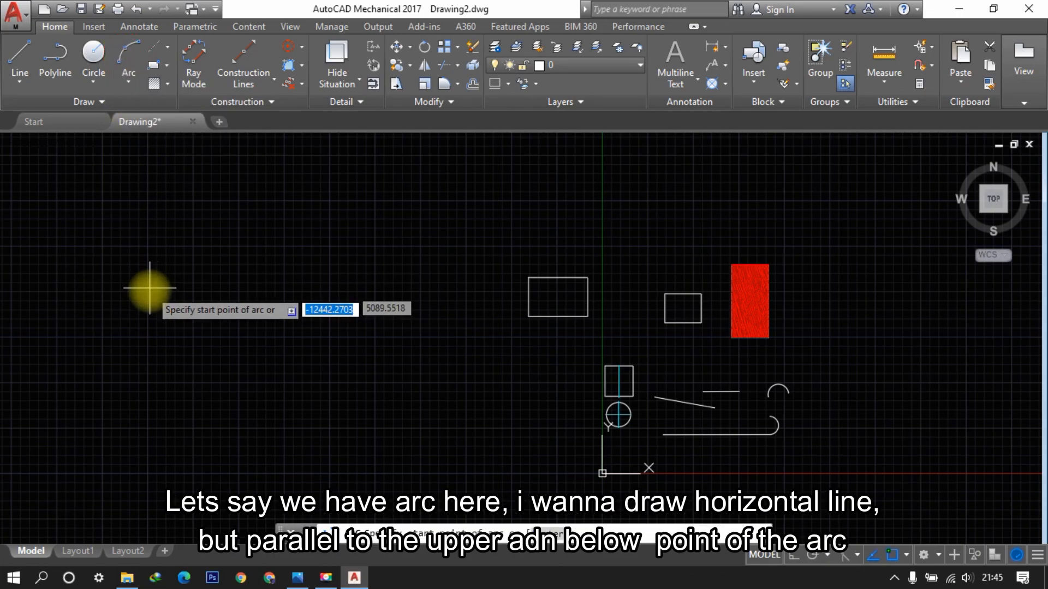
left_click(197, 363)
left_click(208, 299)
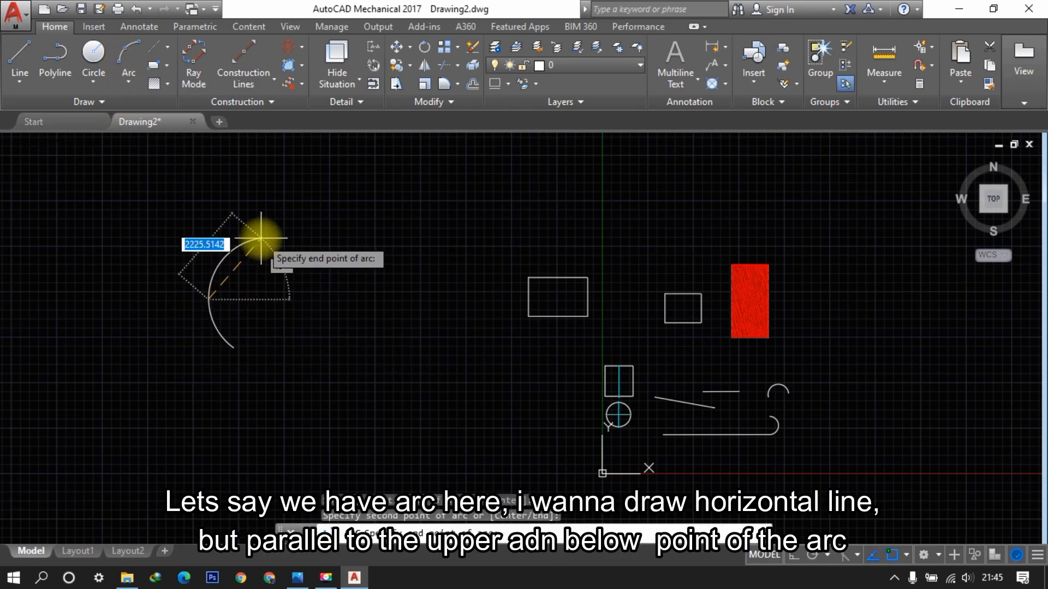
left_click(233, 231)
key("Escape")
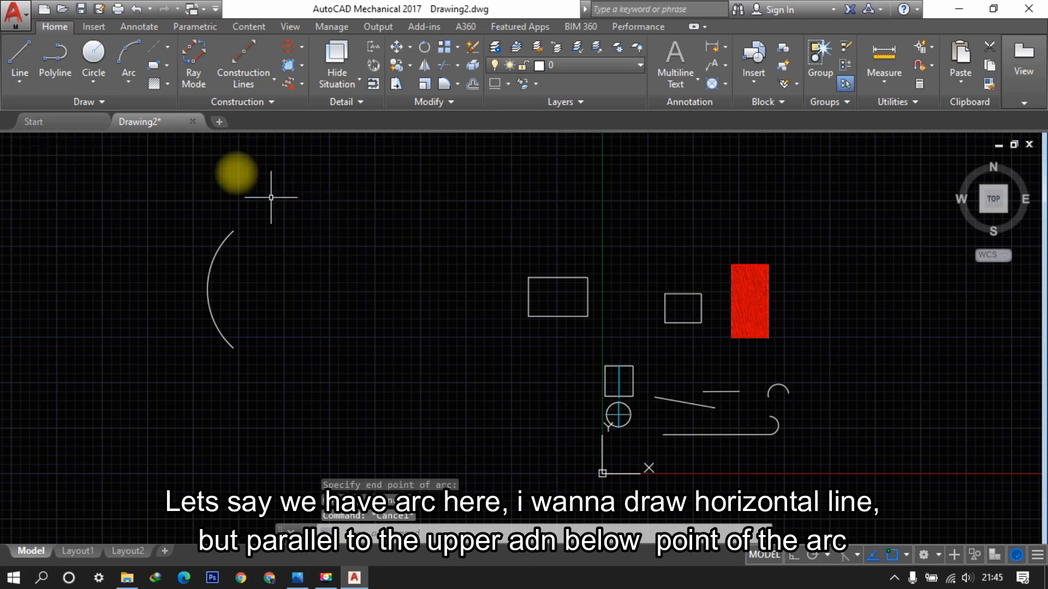
Draw a horizontal line about 1450 mm long, starting about 443 mm right of the arc's upper endpoint and level with it.
left_click(19, 56)
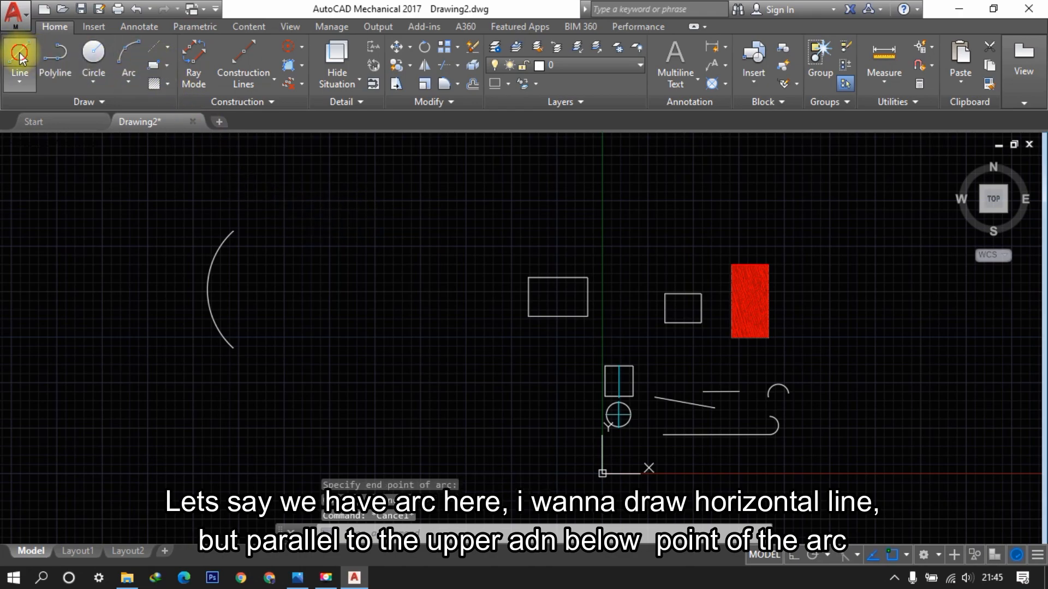
scroll(280, 230, "up", 4)
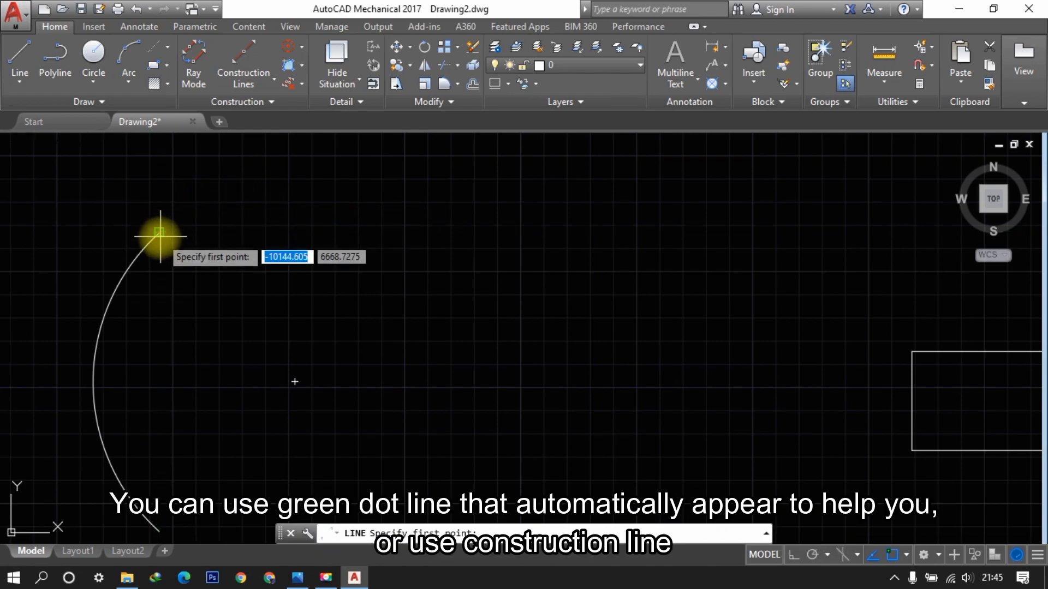
scroll(159, 229, "up", 2)
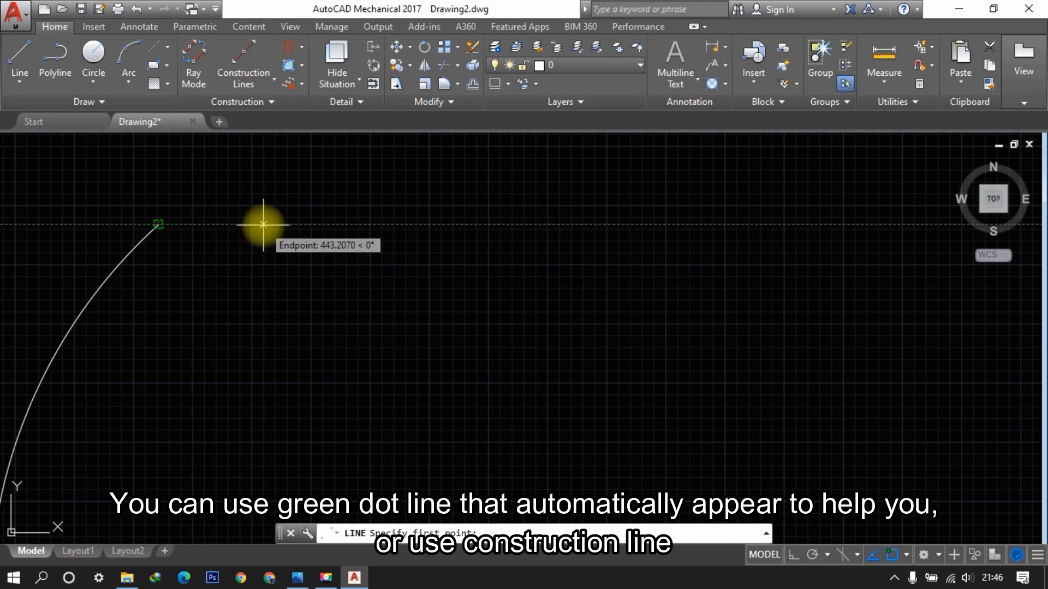
left_click(263, 224)
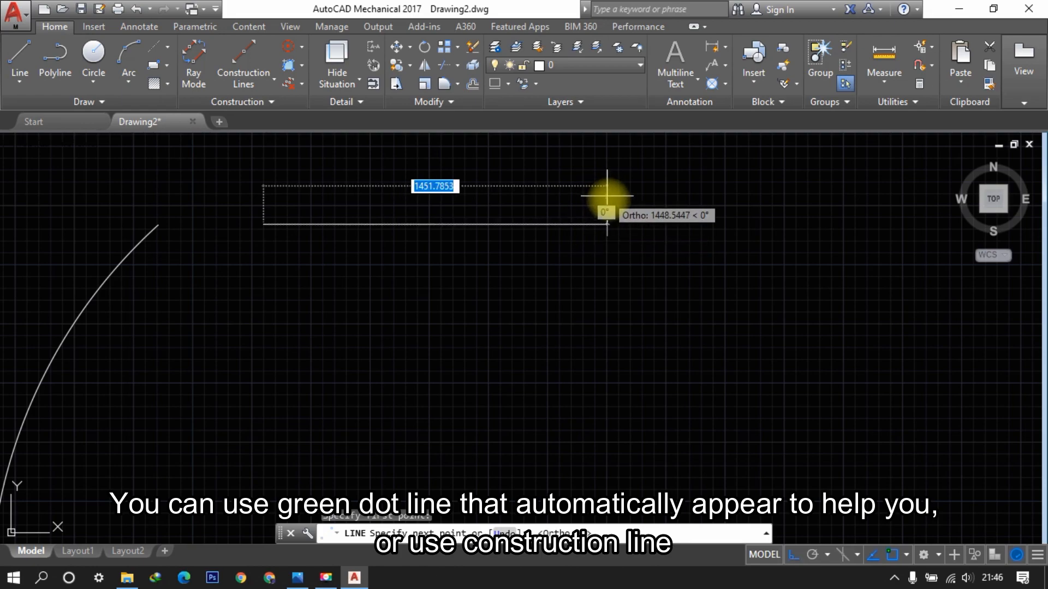
left_click(608, 223)
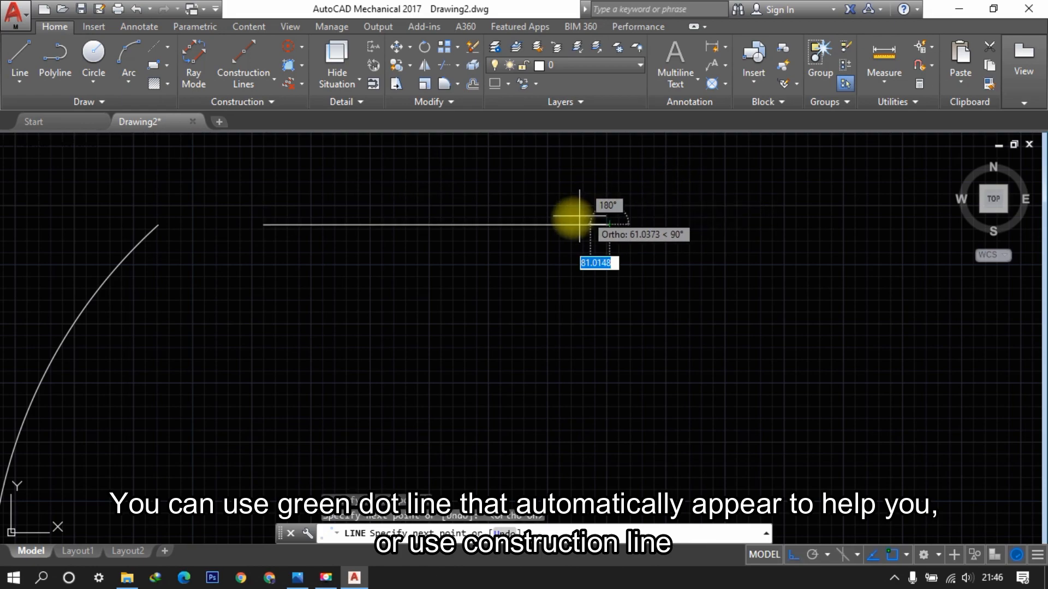
key("Escape")
scroll(230, 232, "down", 5)
scroll(231, 232, "down", 2)
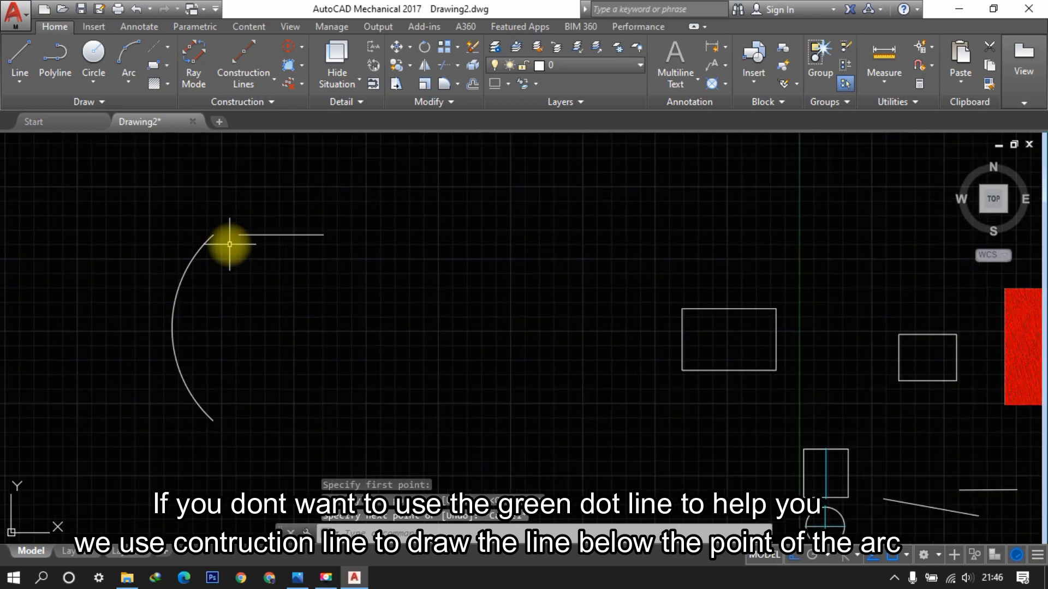
Place horizontal construction lines in XLine mode through the arc's upper and lower endpoints.
left_click(243, 57)
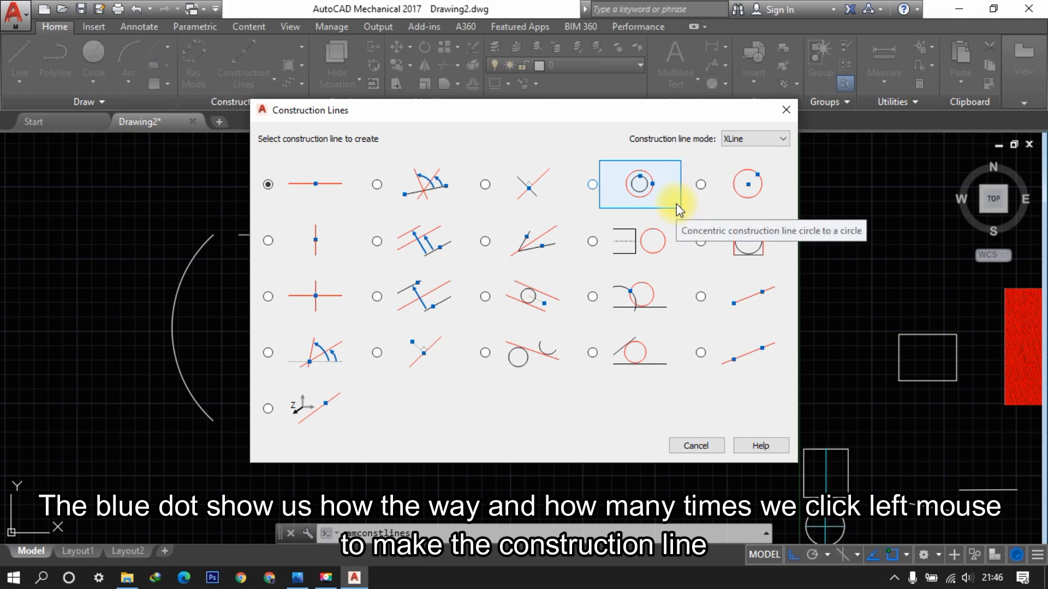
left_click(322, 189)
scroll(215, 236, "up", 3)
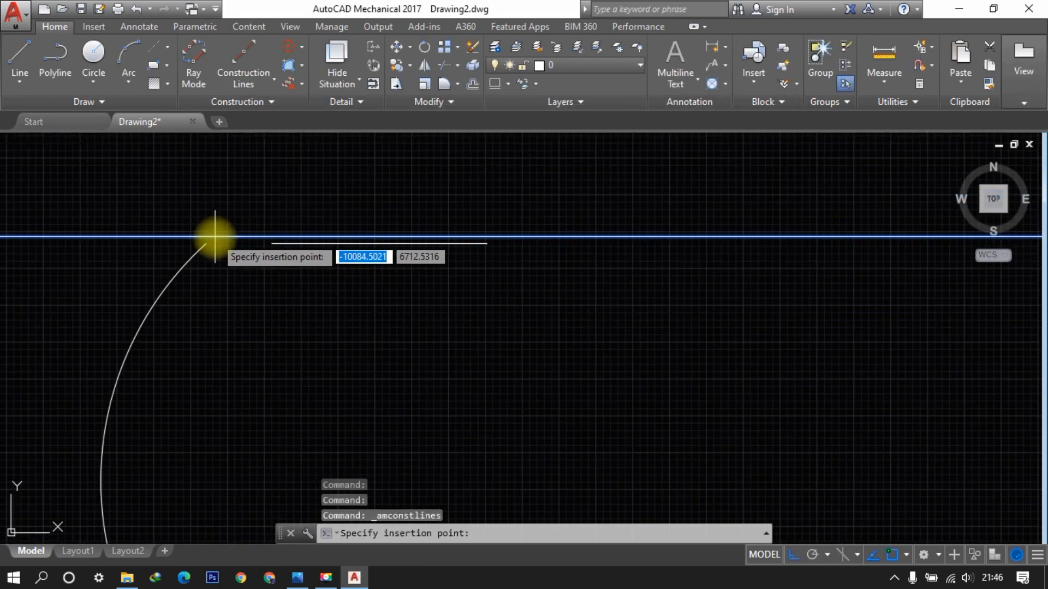
left_click(206, 243)
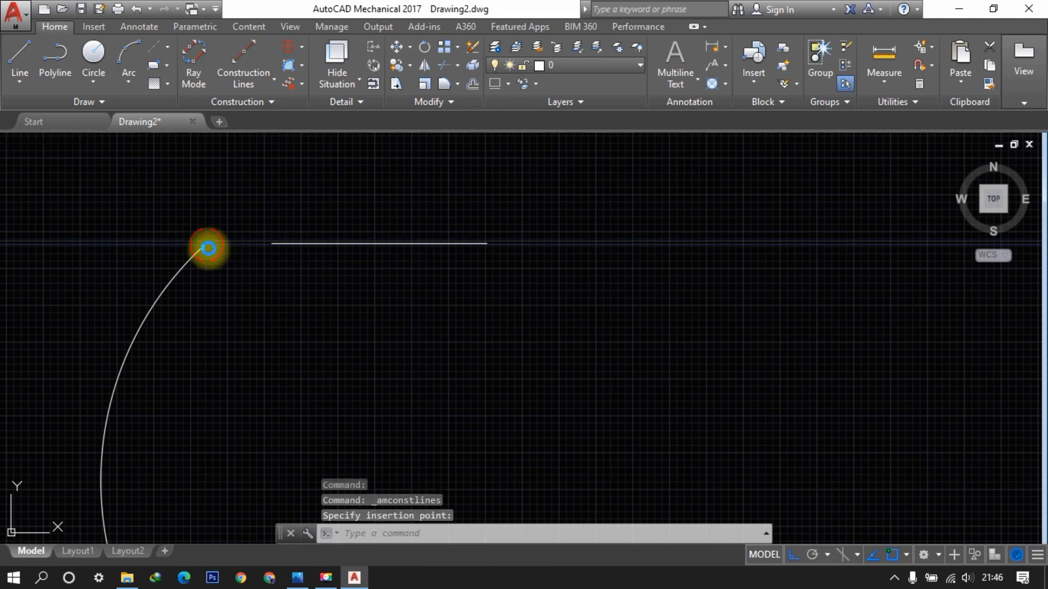
scroll(246, 285, "up", 4)
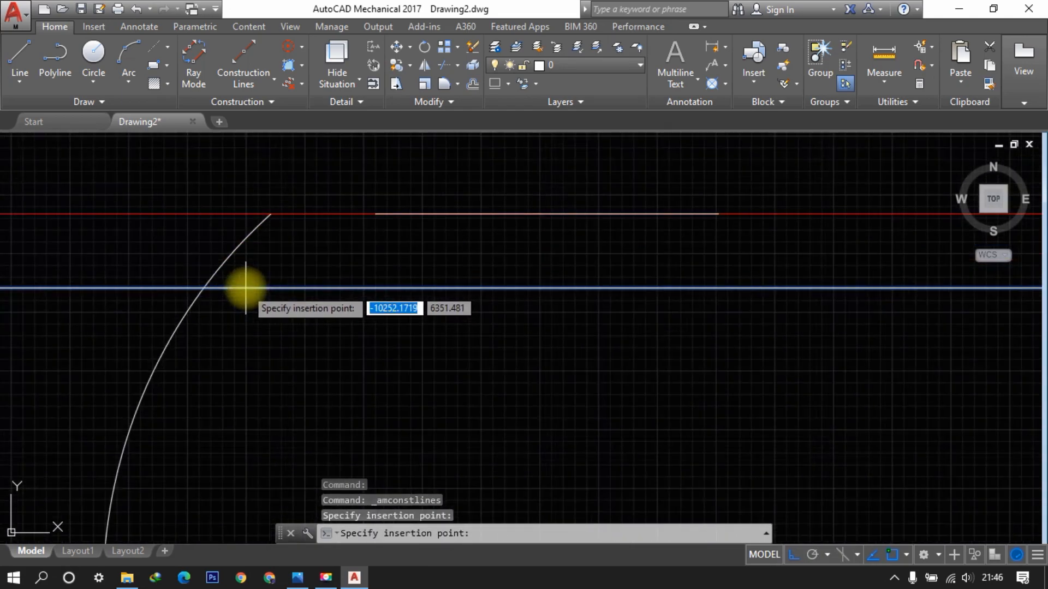
scroll(397, 228, "down", 4)
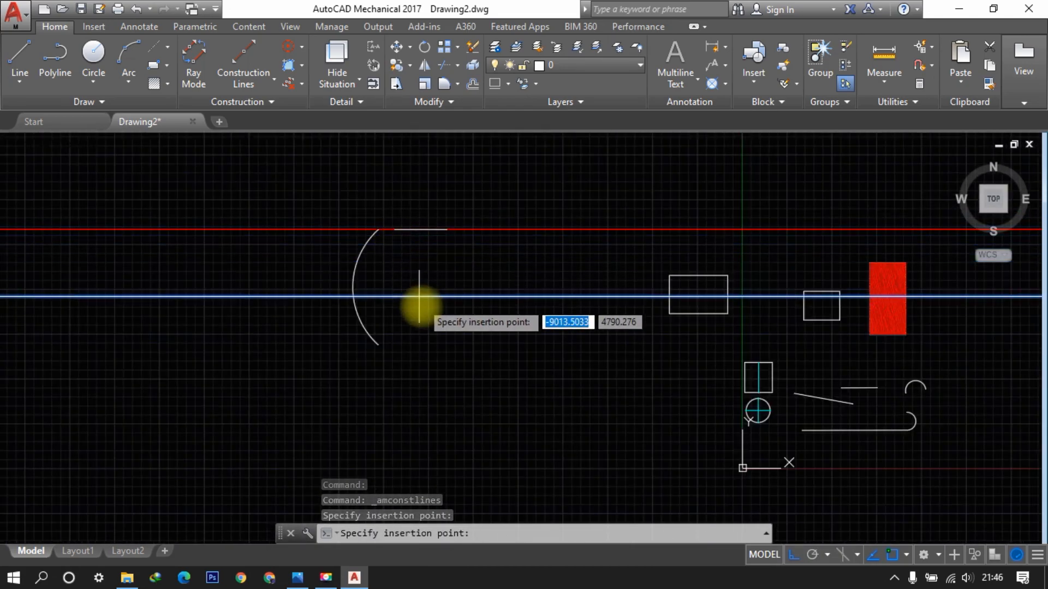
scroll(371, 351, "up", 4)
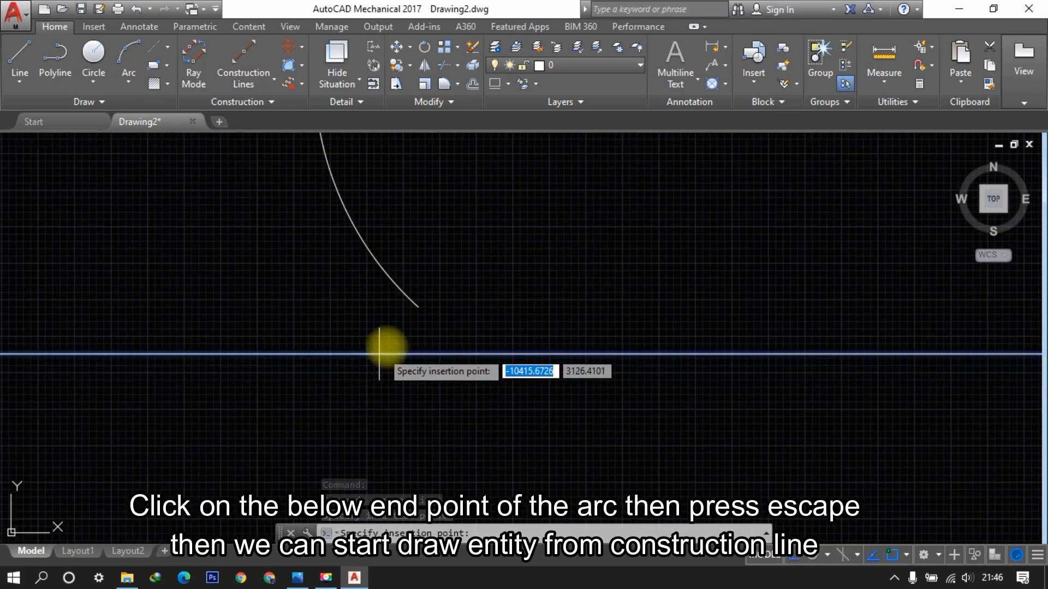
left_click(418, 308)
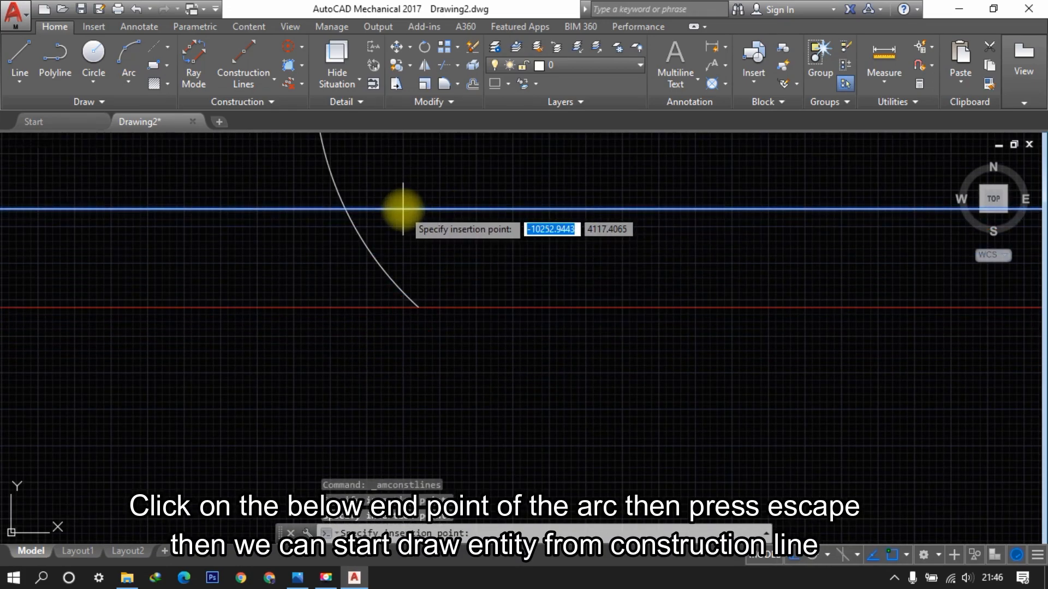
key("Escape")
scroll(293, 198, "down", 4)
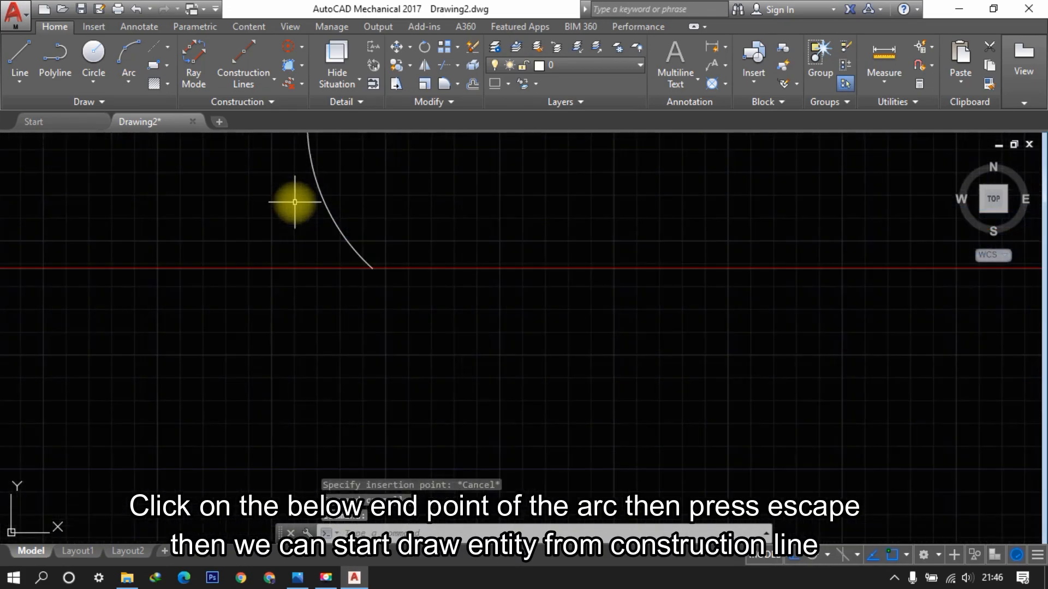
Draw a horizontal line on the lower construction line, starting a short distance right of the arc's lower endpoint.
left_click(11, 56)
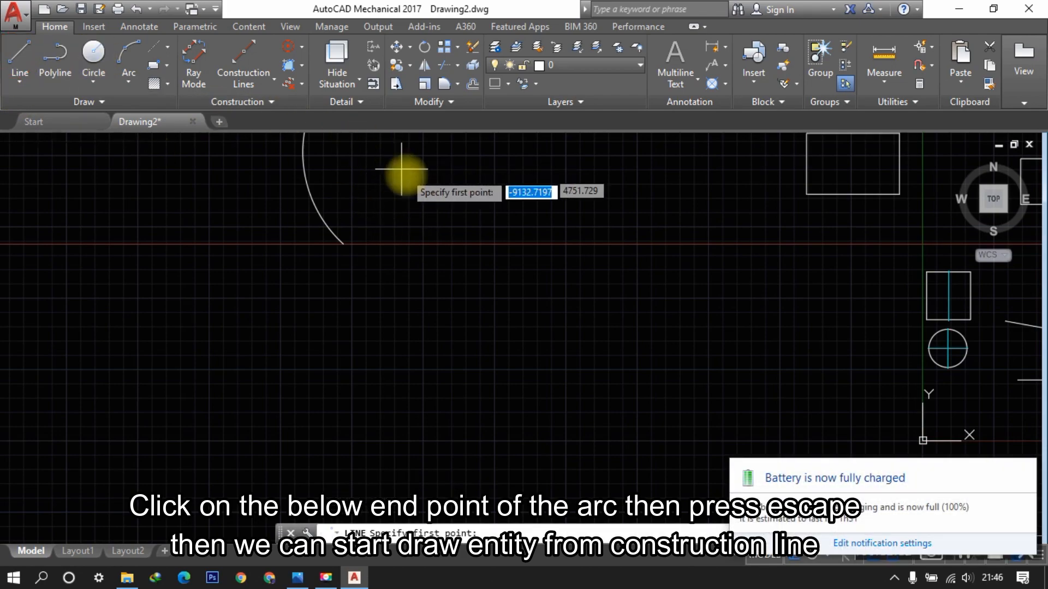
left_click(394, 247)
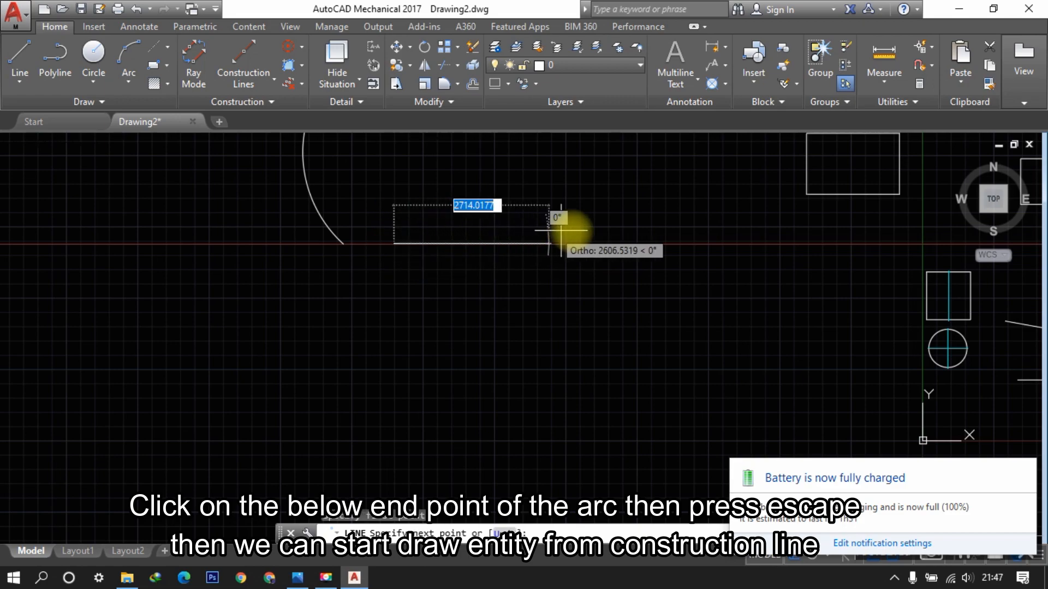
left_click(582, 210)
key("Escape")
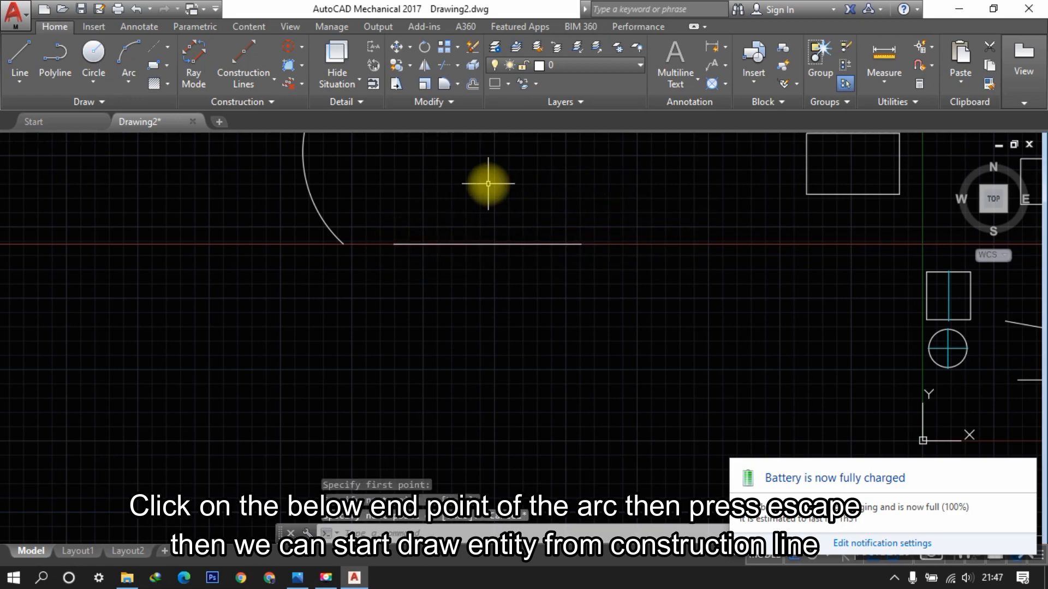
Draw a circle centered on the lower construction line, to the right of the lower horizontal line.
left_click(93, 54)
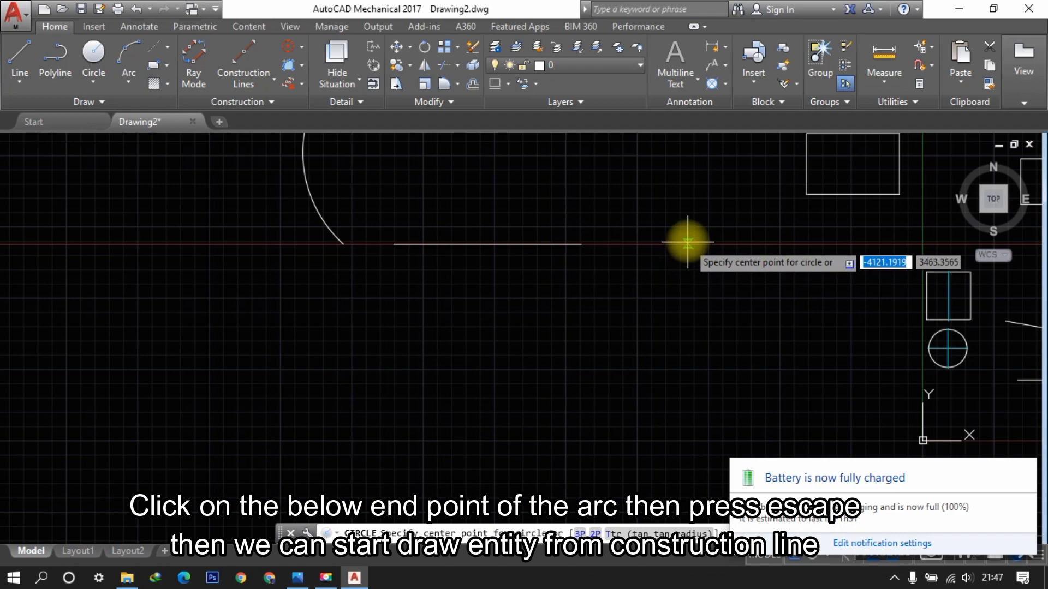
left_click(688, 242)
left_click(652, 206)
middle_click_drag(650, 206, 513, 288)
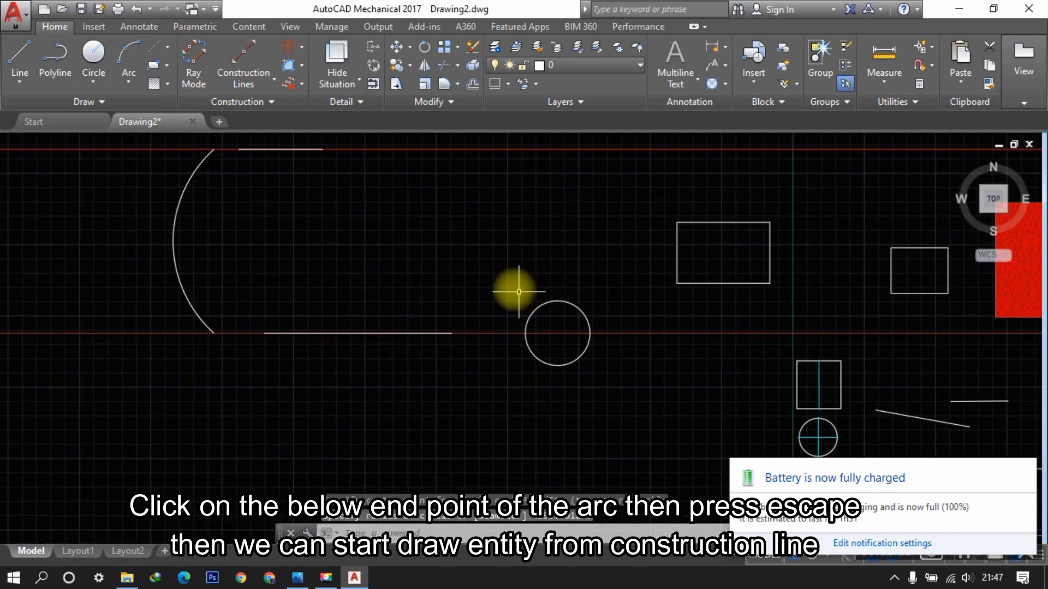
With Ortho off, place a two-point construction line through the lower line's right endpoint, sloping down toward the lower left.
left_click(244, 55)
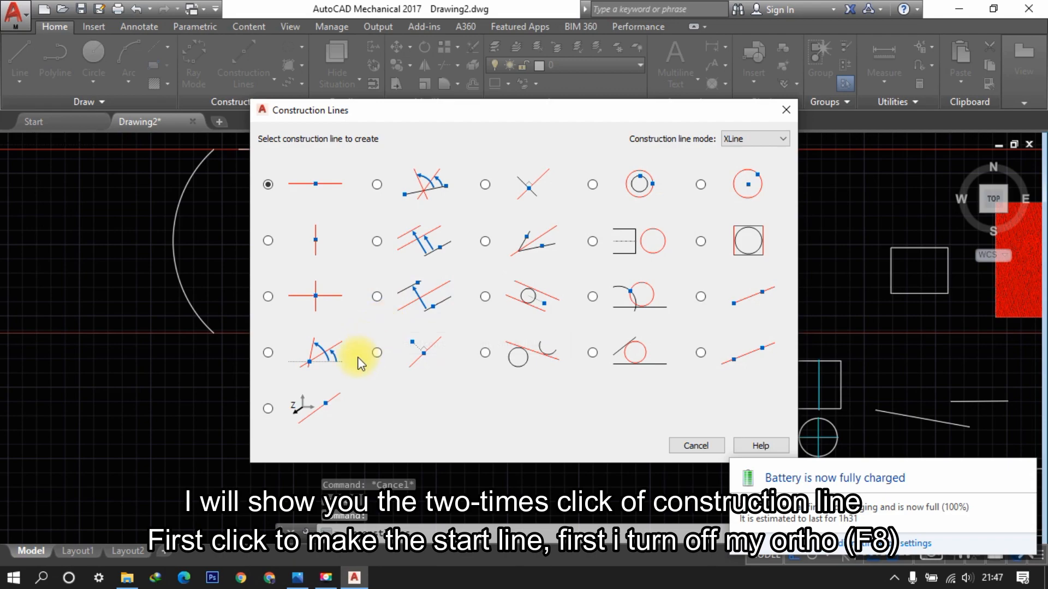
left_click(733, 361)
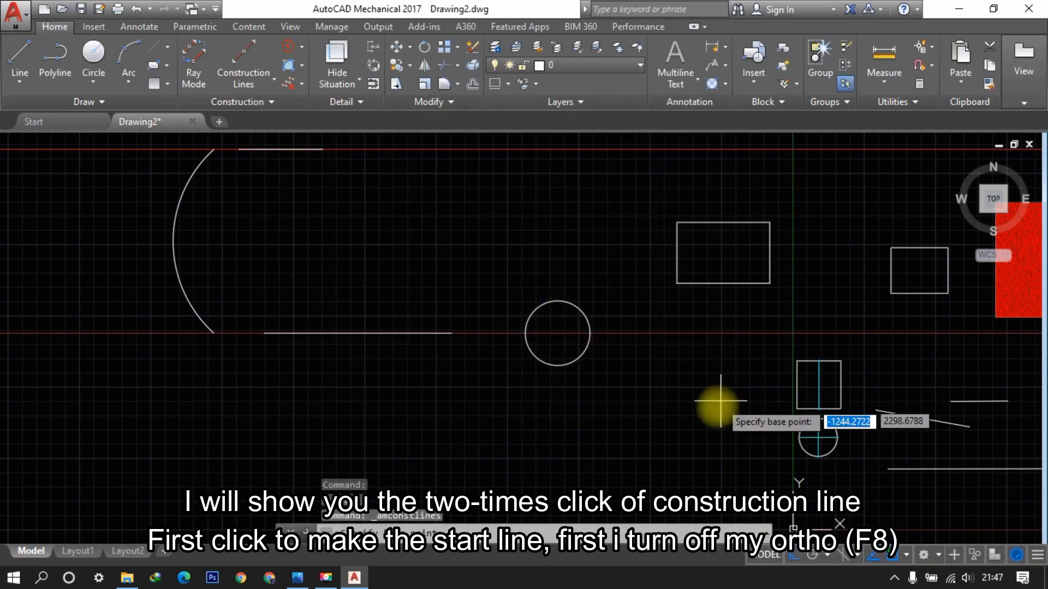
left_click(450, 334)
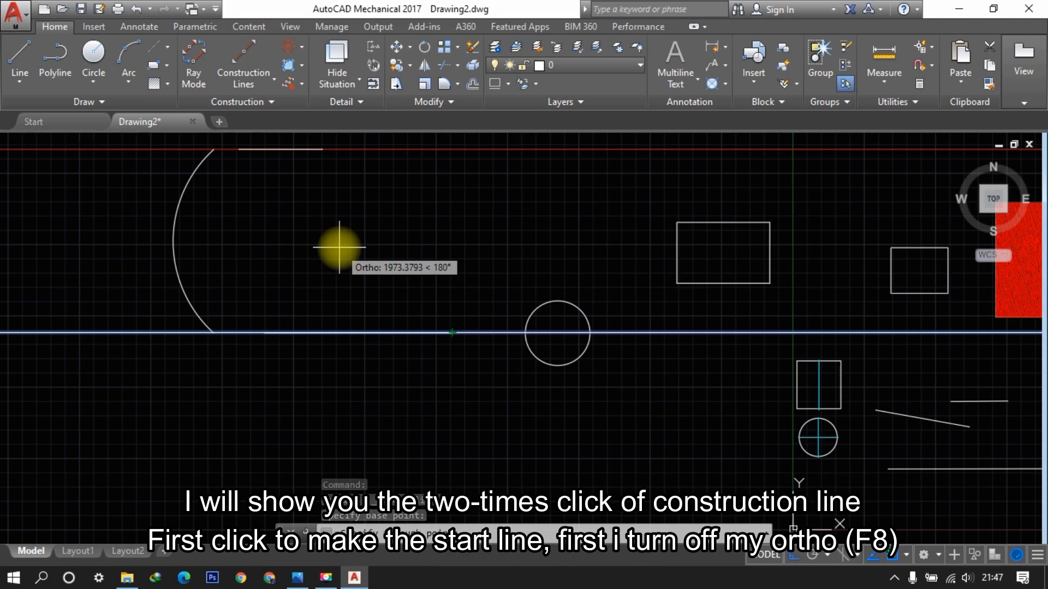
key("F8")
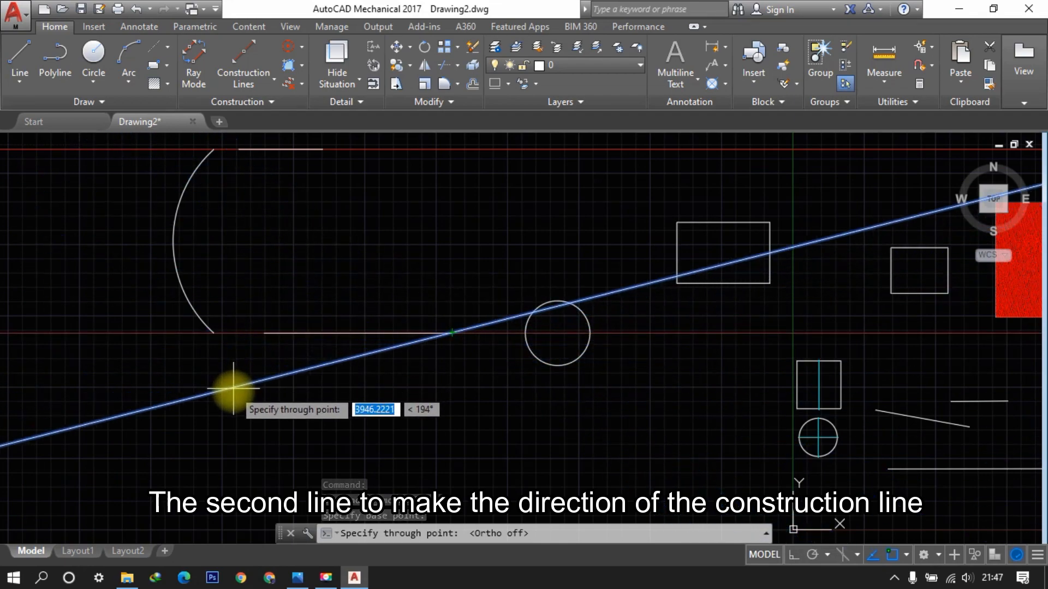
left_click(234, 404)
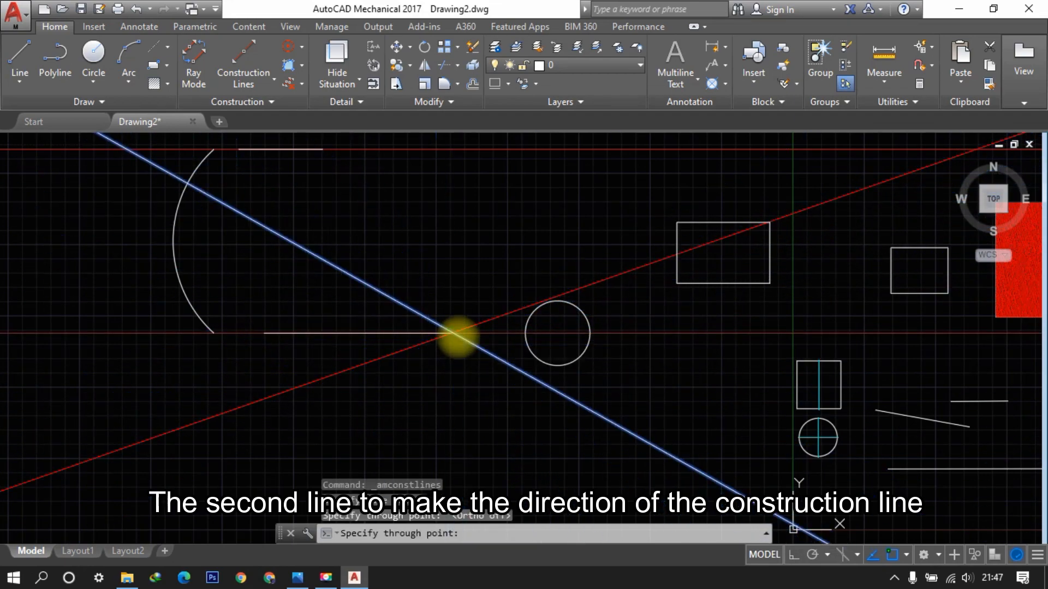
key("Escape")
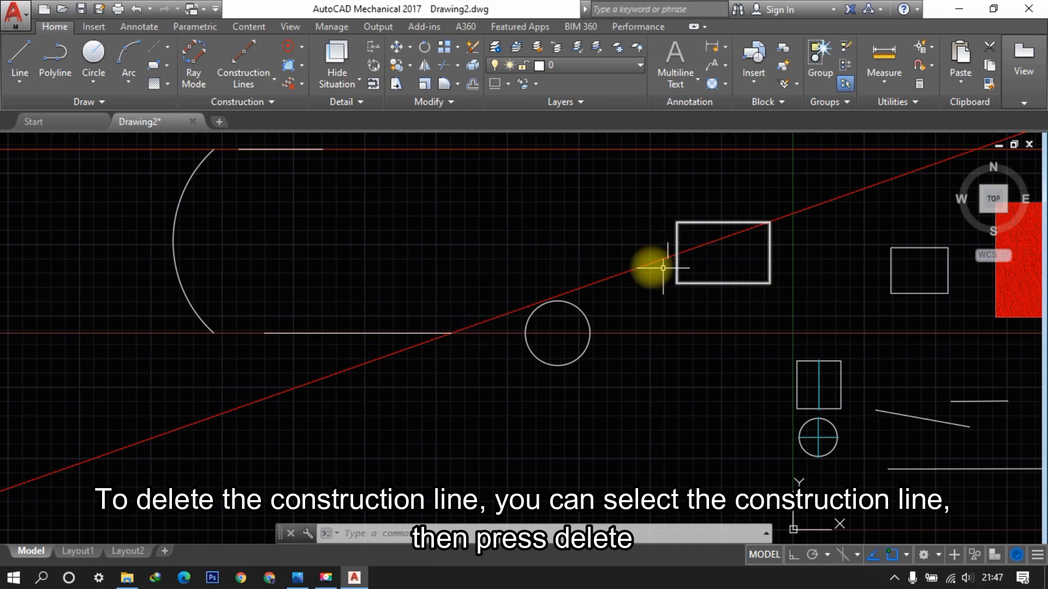
Delete the construction line at the arc's upper endpoint, and erase all remaining construction lines at once.
left_click(564, 150)
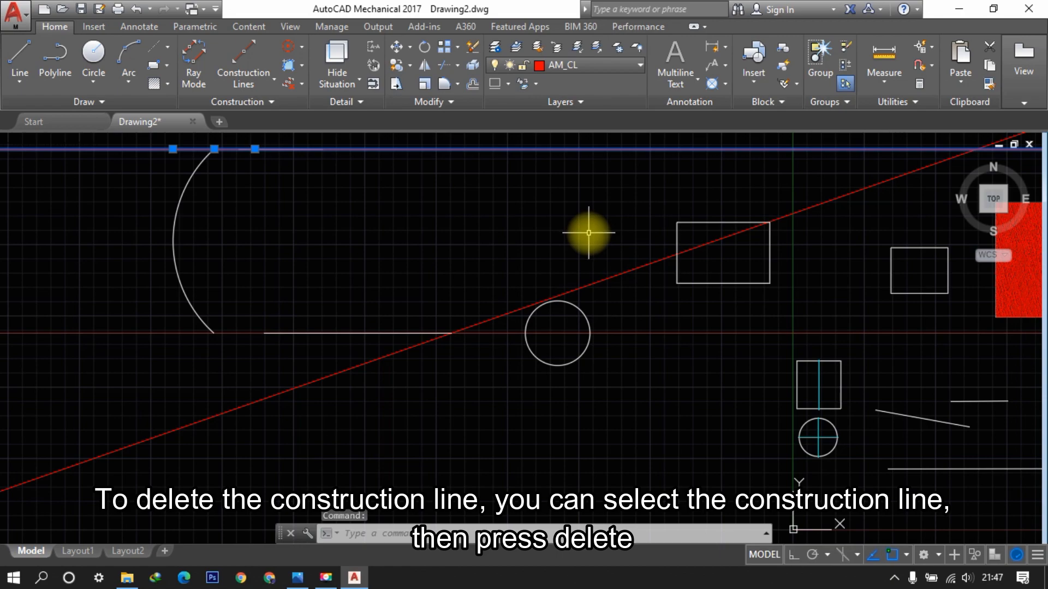
key("Delete")
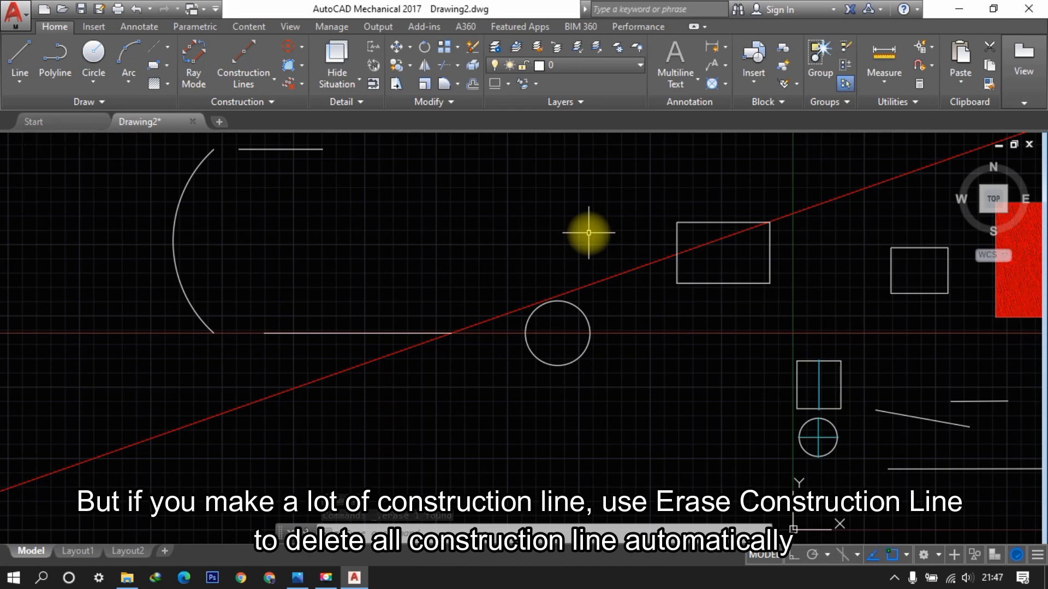
left_click(286, 83)
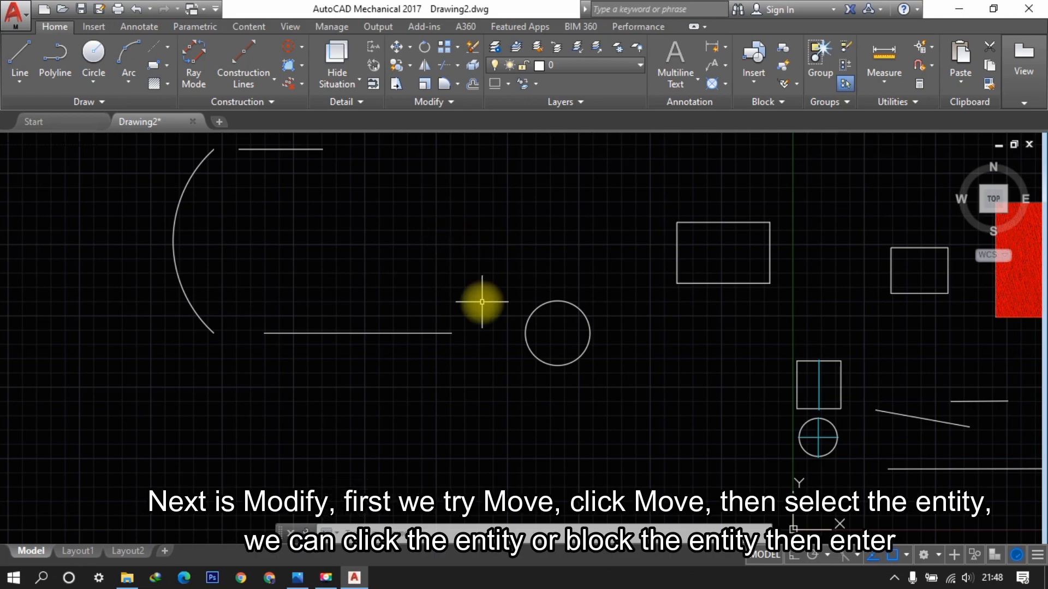
Move the large arc and its two horizontal lines together, from the upper line's right endpoint to the circle's center.
scroll(470, 280, "down", 3)
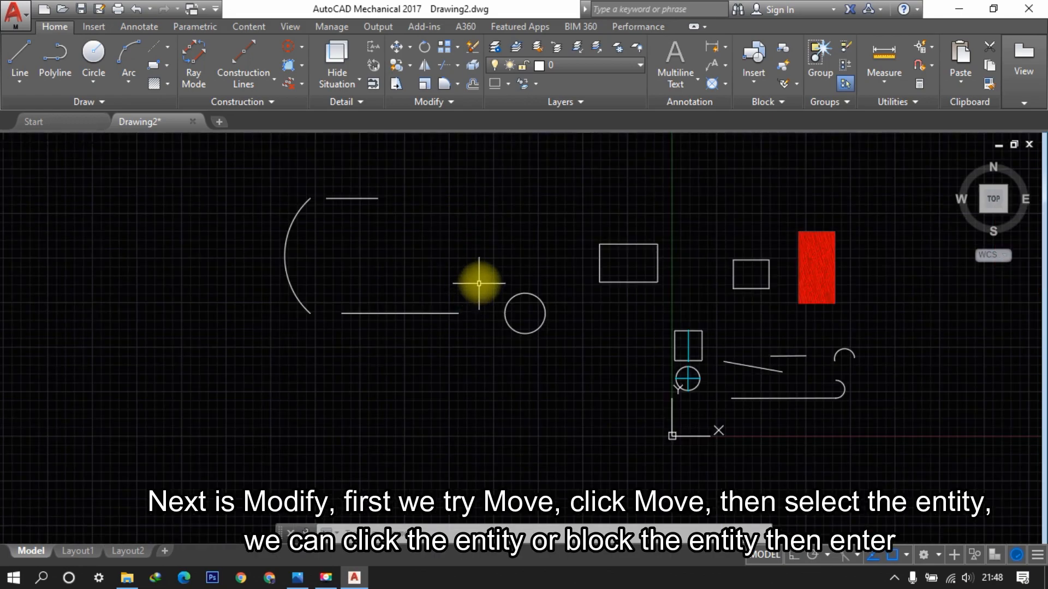
left_click(397, 48)
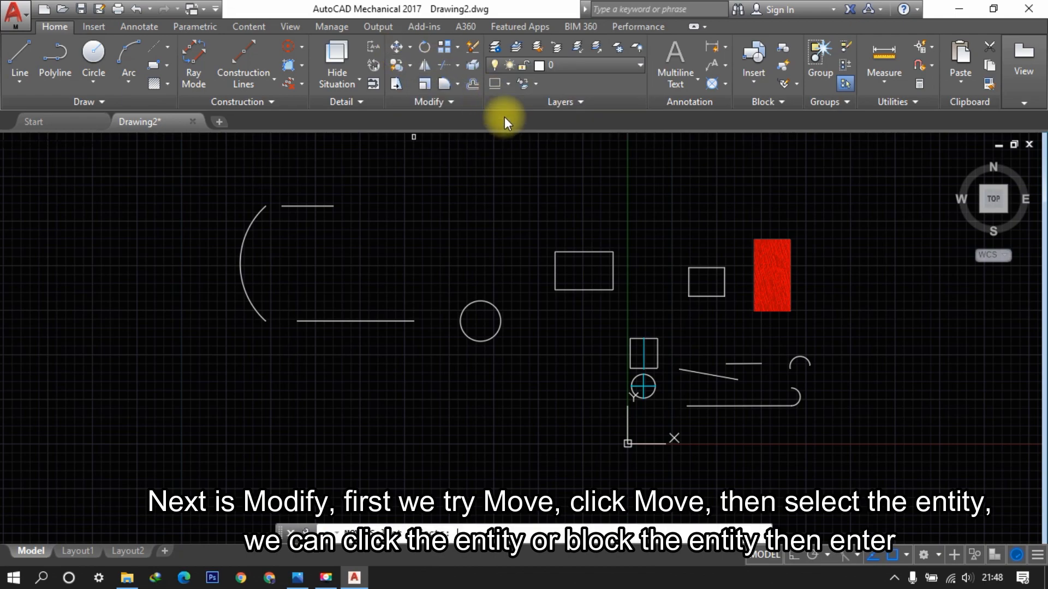
left_click(398, 48)
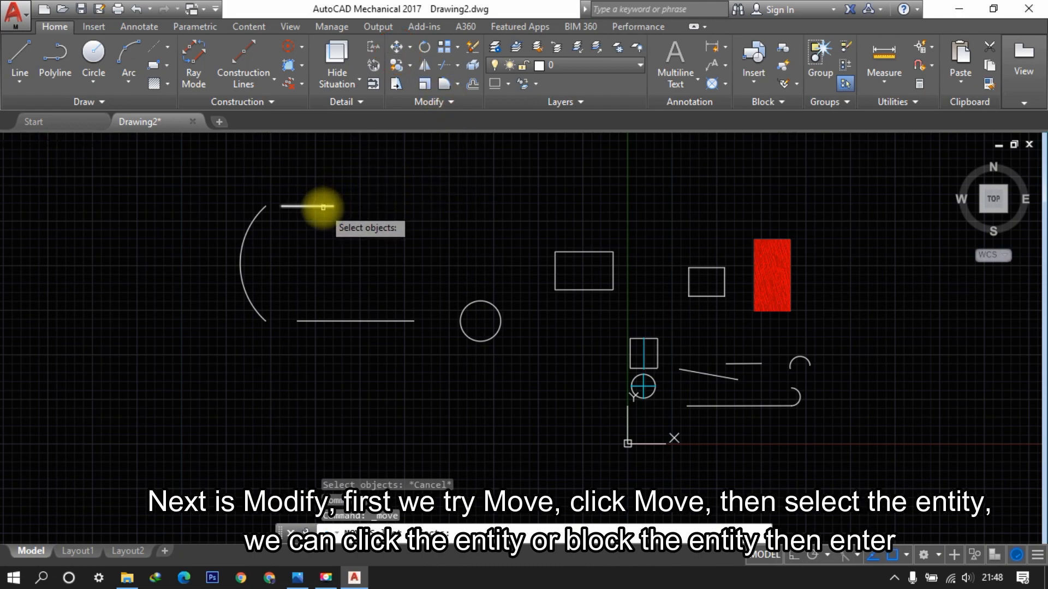
left_click(401, 156)
left_click(179, 357)
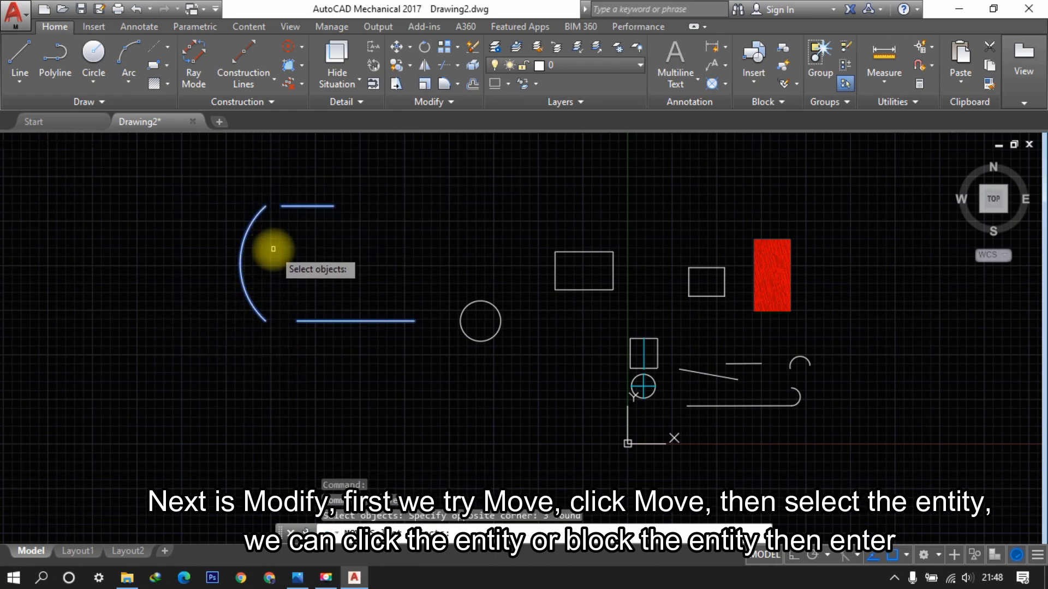
key("Return")
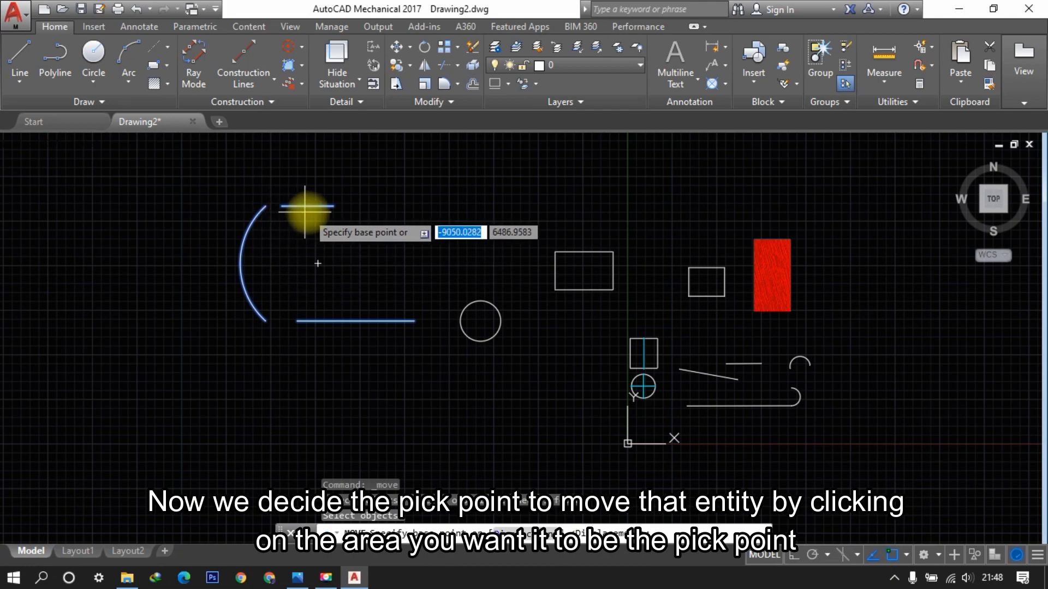
left_click(333, 207)
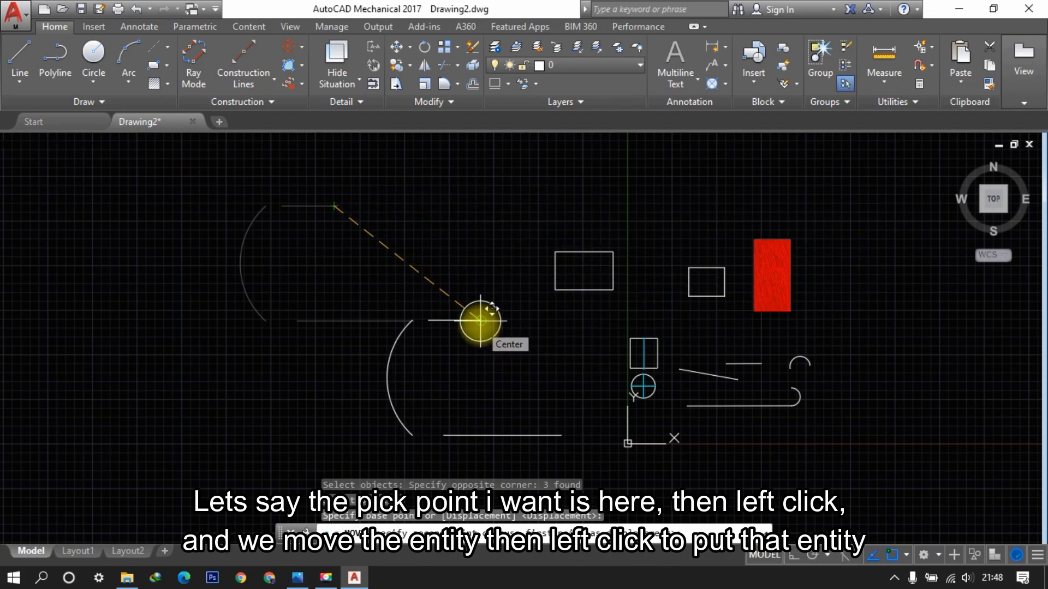
left_click(480, 321)
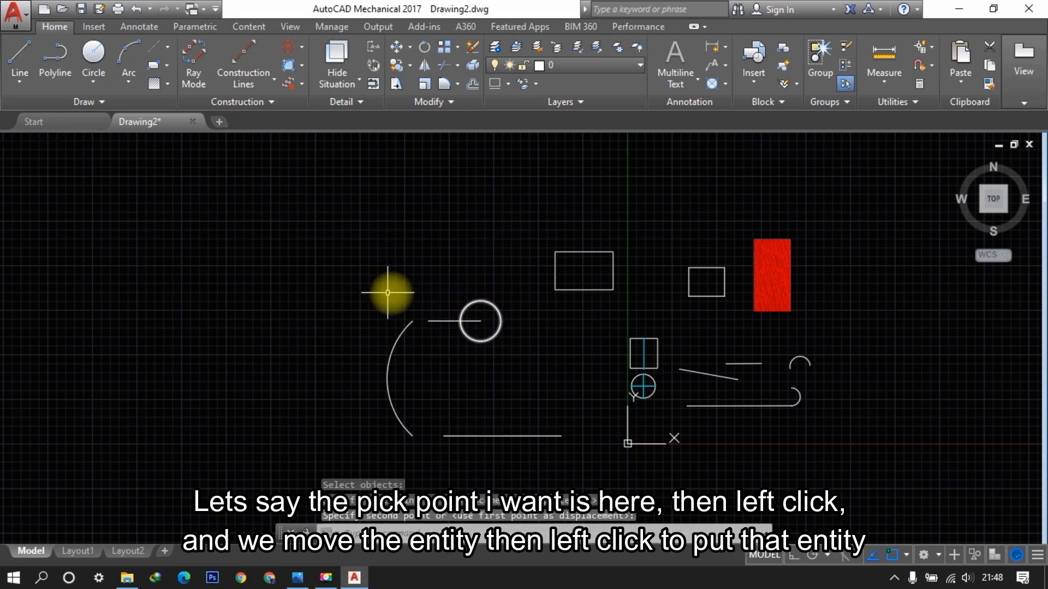
Try selecting the large rectangle with left-to-right windows that cover only part of it.
left_click(527, 217)
left_click(572, 261)
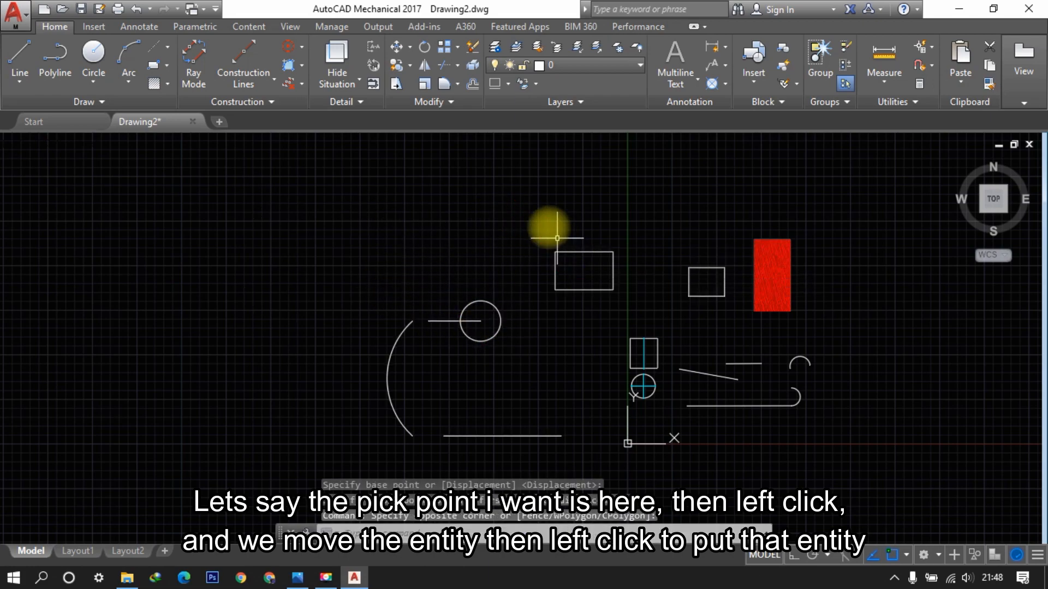
mouse_move(498, 231)
middle_mouse_down()
mouse_move(276, 217)
mouse_move(513, 245)
middle_mouse_up()
scroll(518, 265, "up", 2)
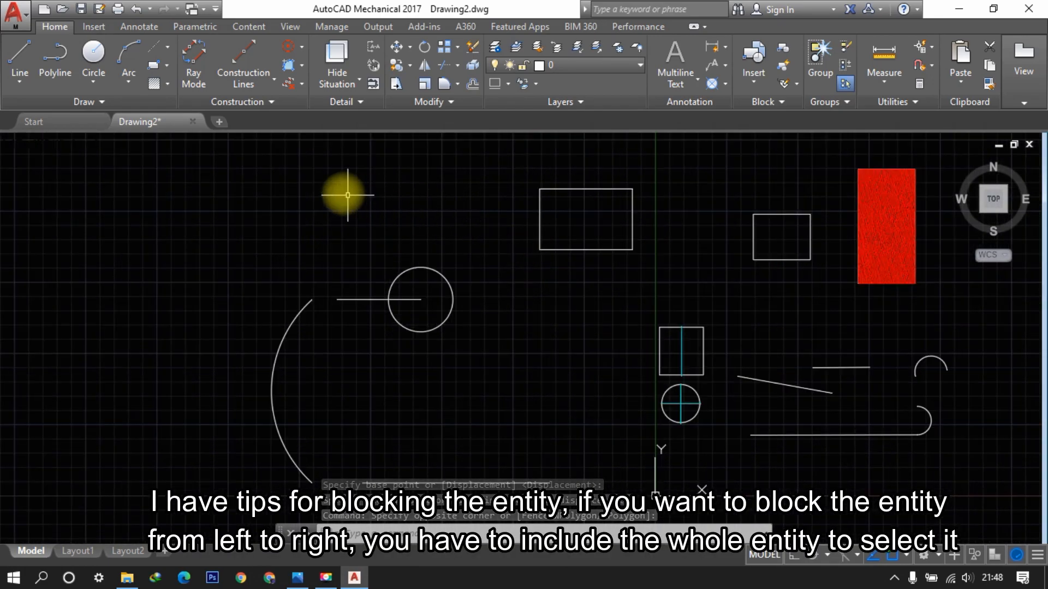
middle_click_drag(531, 173, 450, 223)
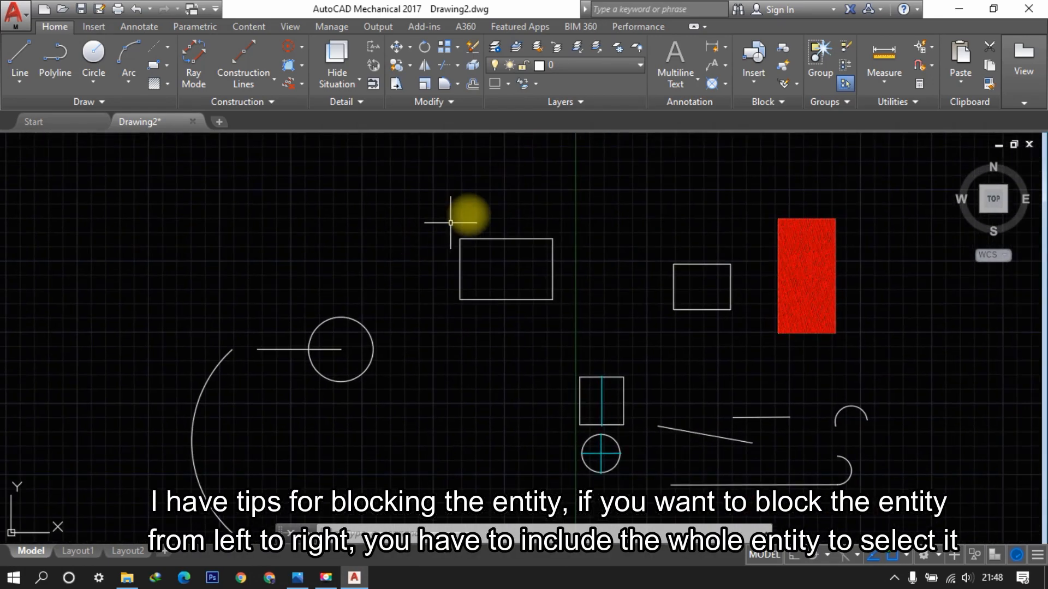
left_click(395, 206)
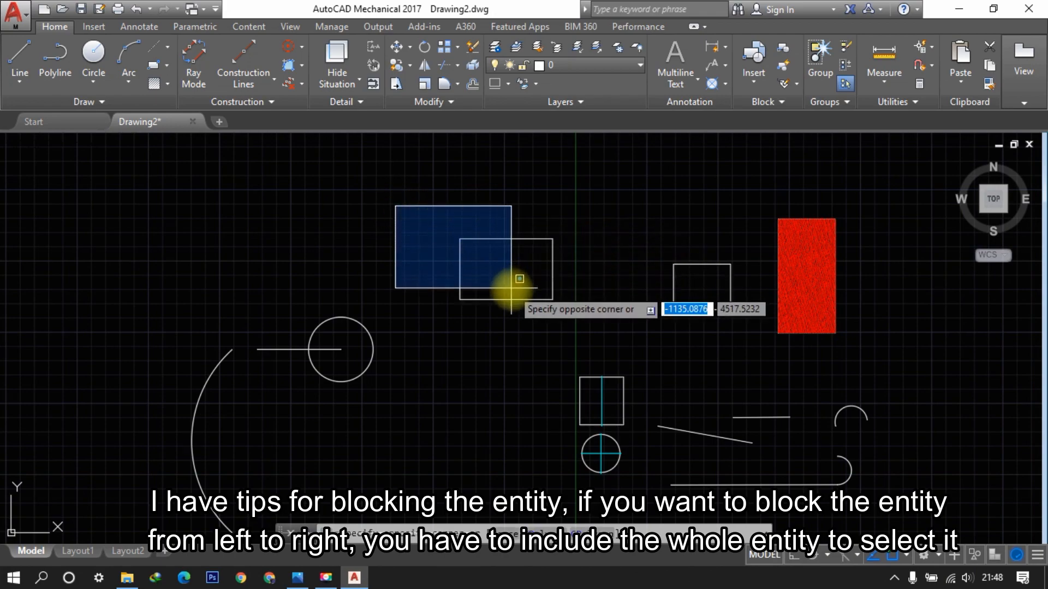
left_click(526, 326)
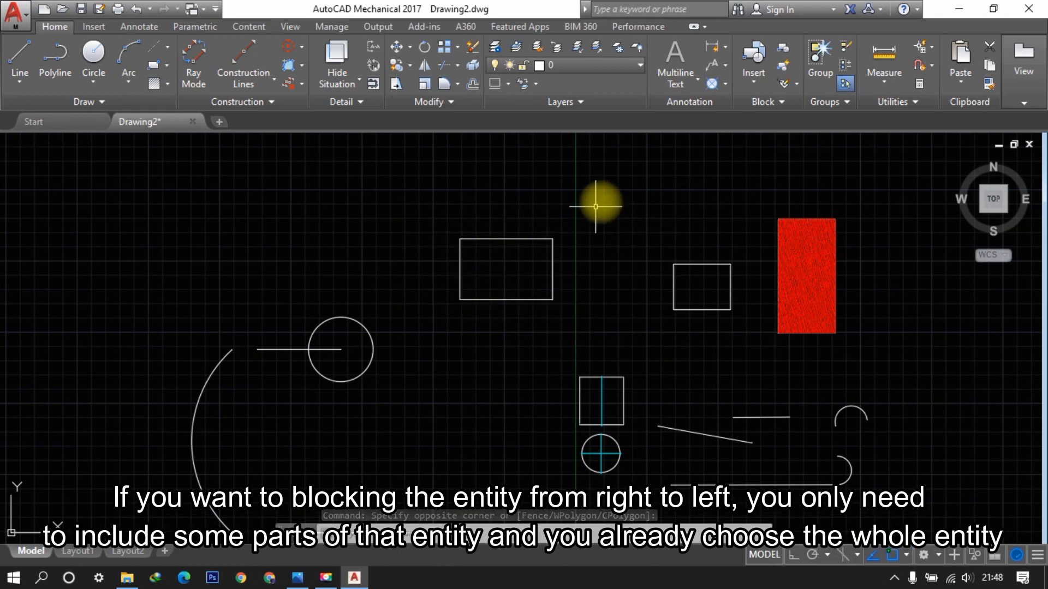
Select the large rectangle with a right-to-left crossing window over its upper-right corner, and clear the selection.
left_click(634, 185)
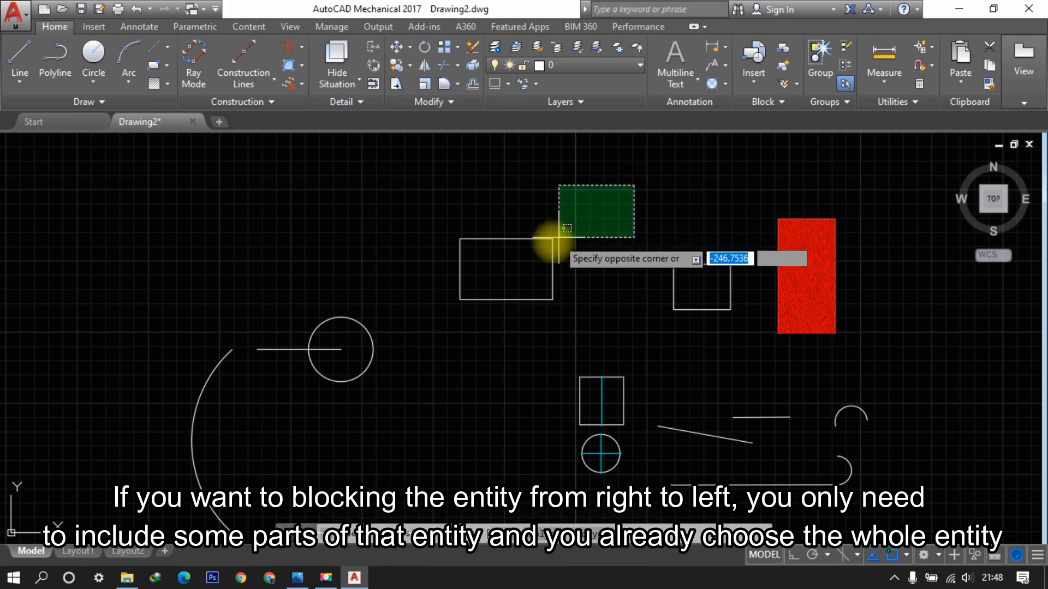
left_click(529, 257)
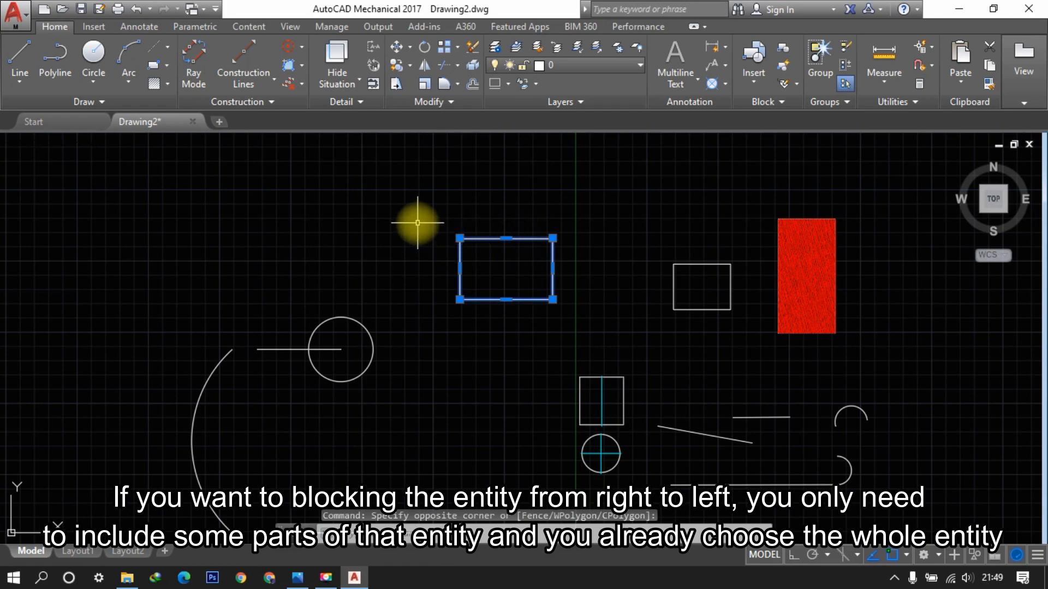
key("Escape")
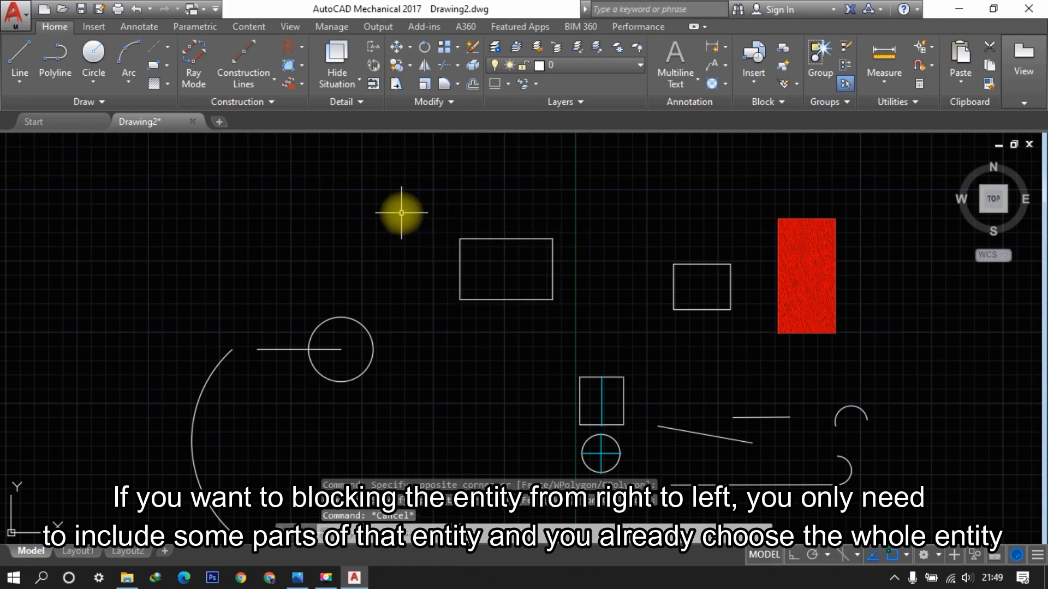
Select the large rectangle with a left-to-right window enclosing it completely, and clear the selection.
left_click(393, 197)
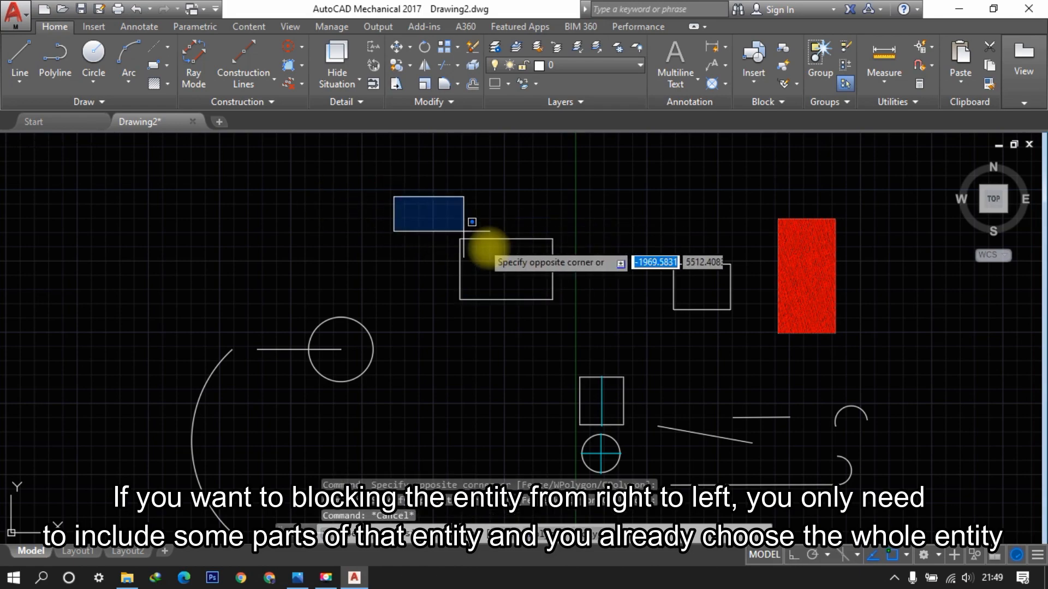
left_click(580, 313)
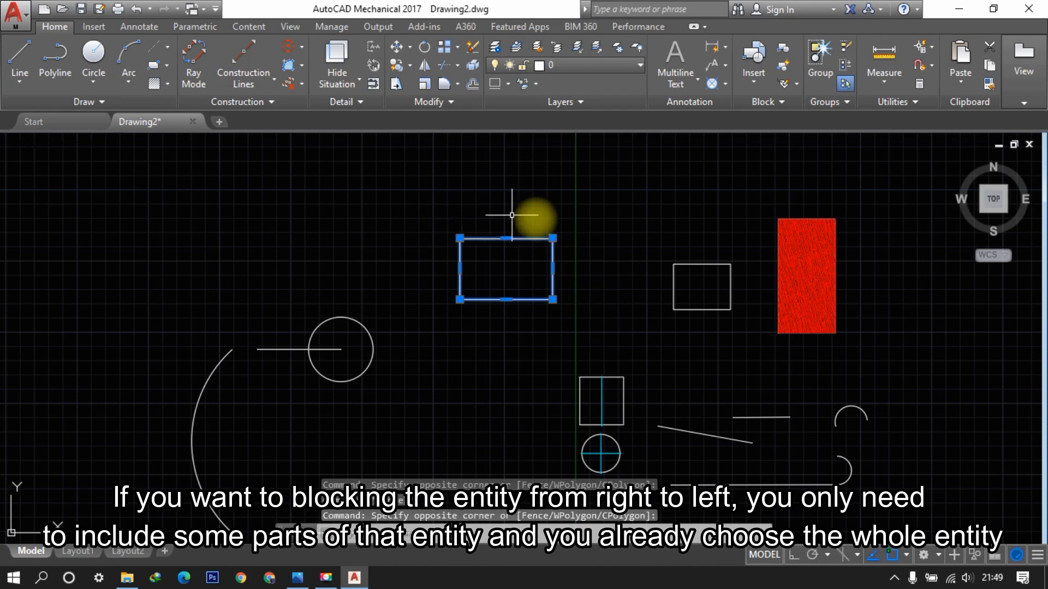
key("Escape")
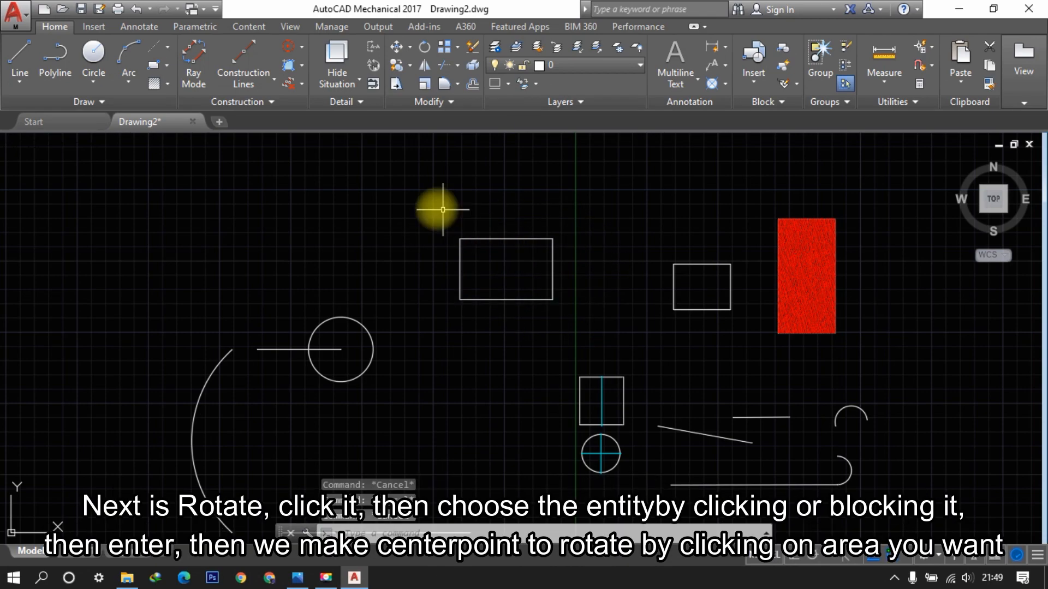
Rotate the large rectangle freehand about its upper-right corner so it lies tilted above and to the right of its original place.
left_click(424, 47)
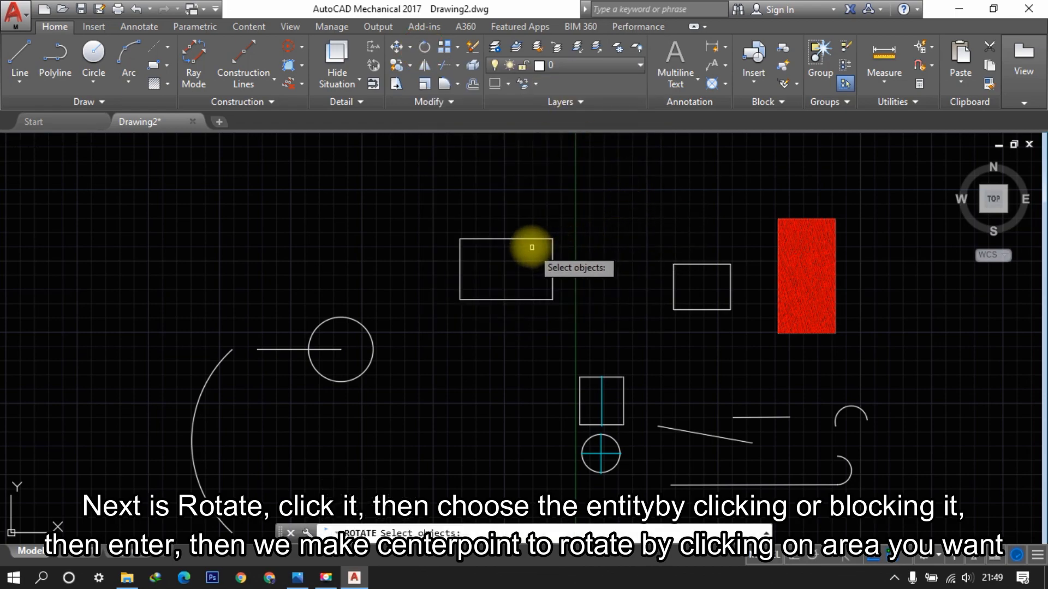
left_click(608, 199)
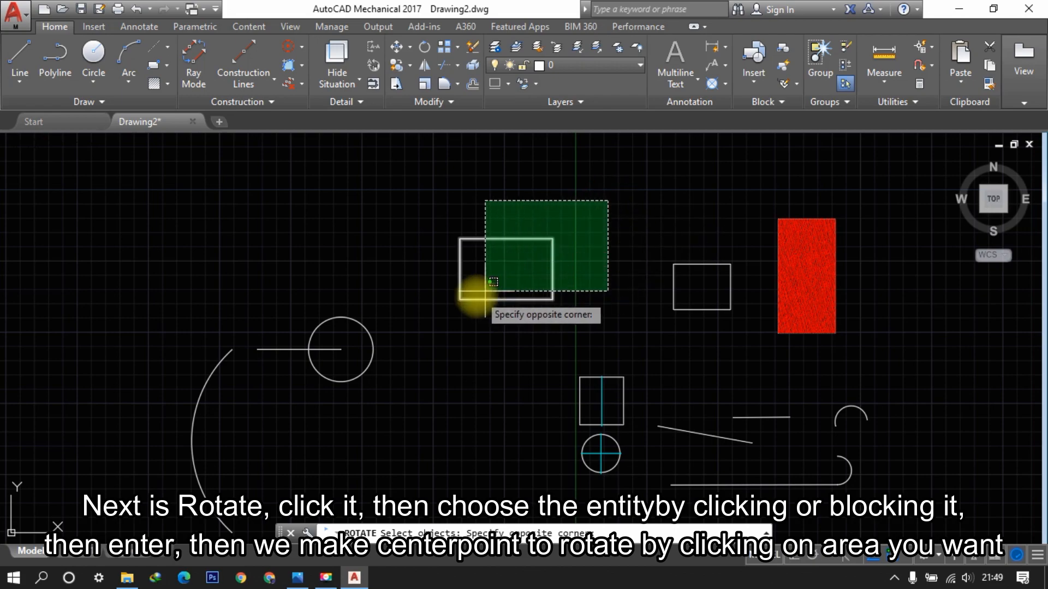
left_click(473, 298)
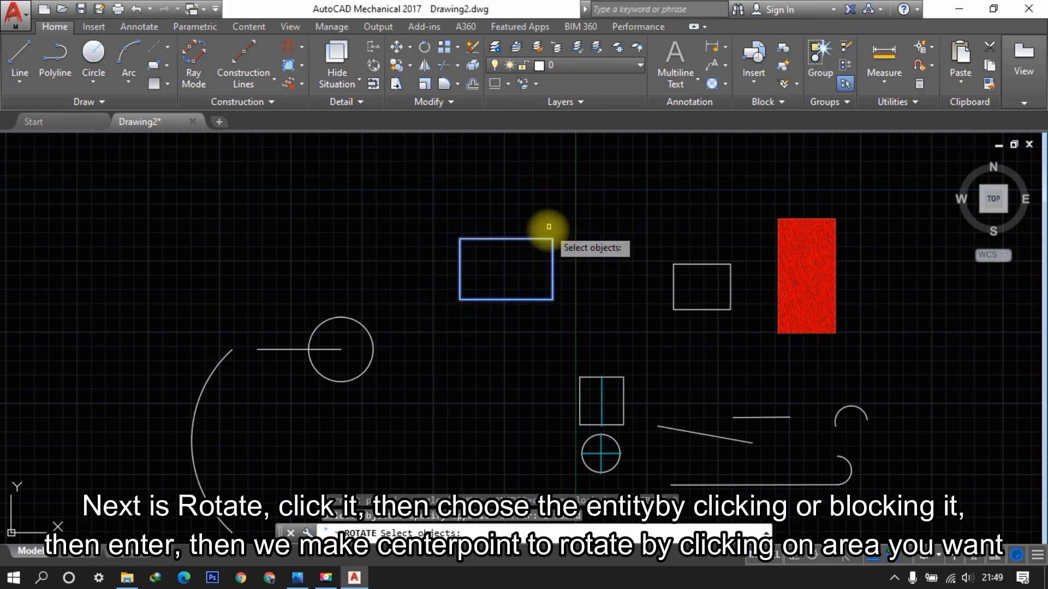
key("Return")
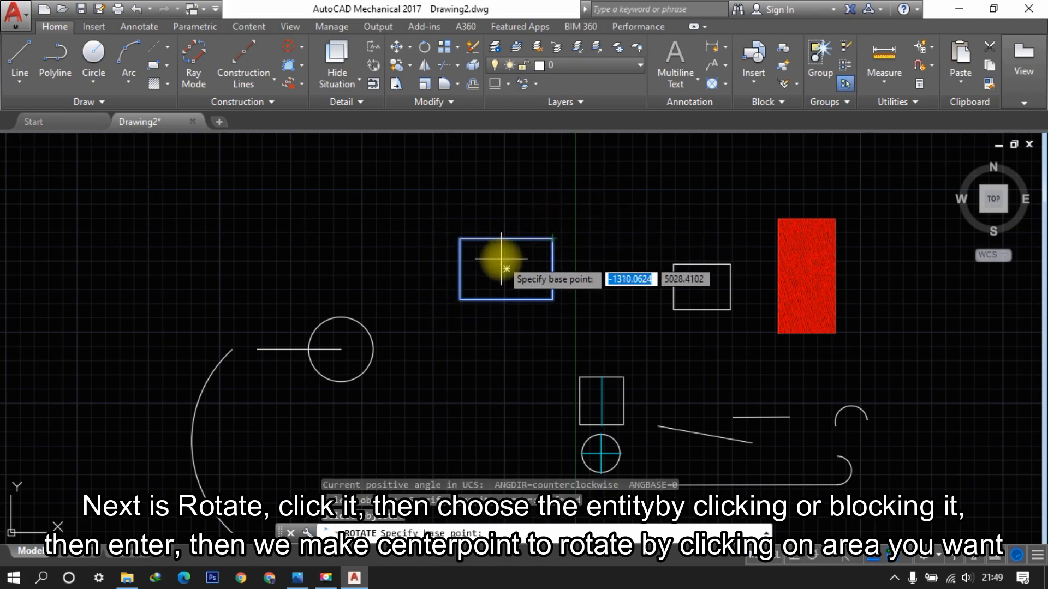
left_click(552, 238)
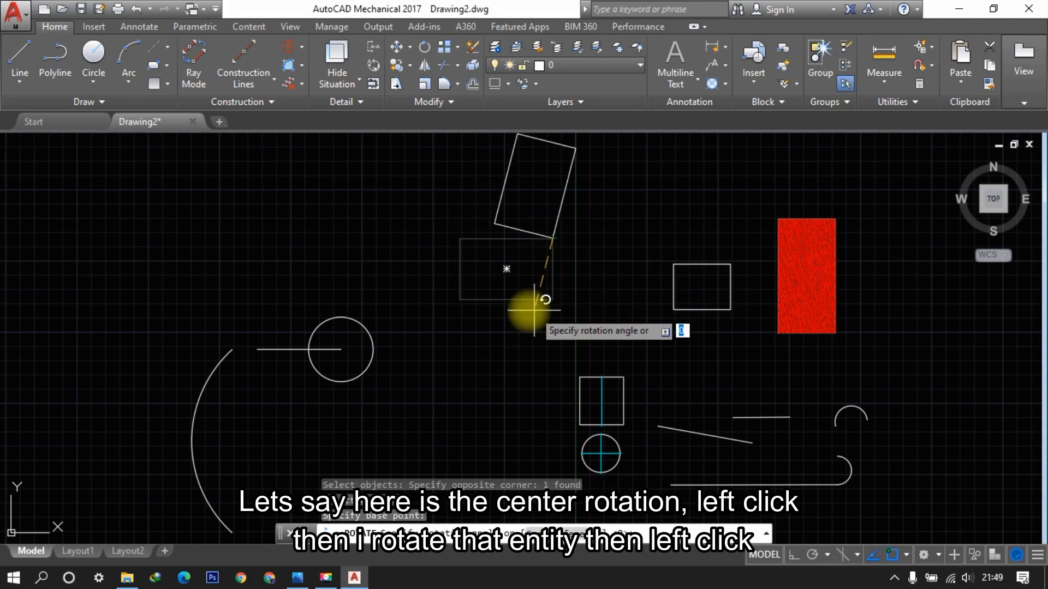
left_click(458, 266)
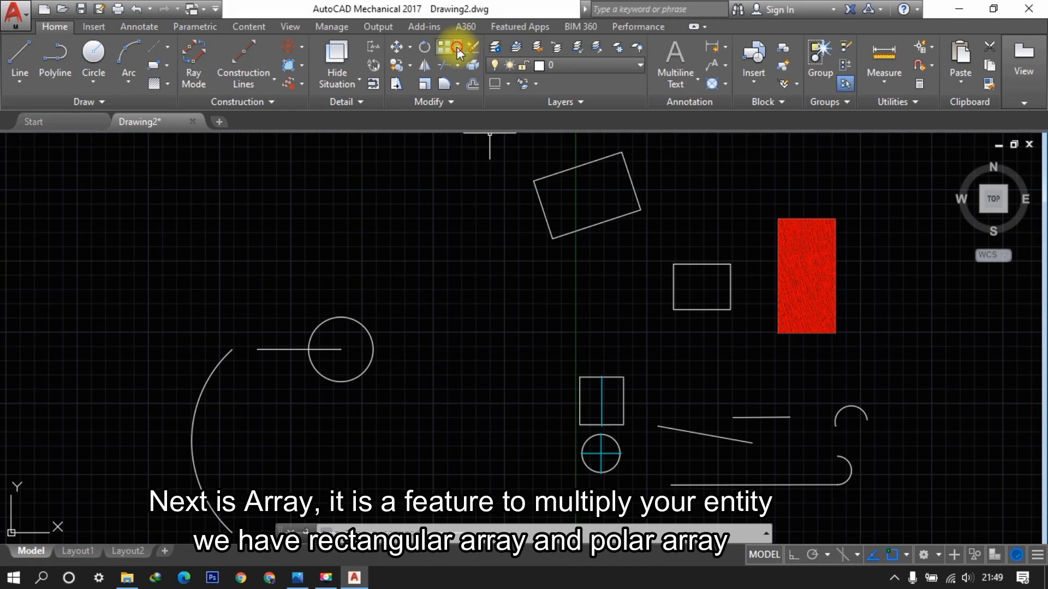
Create a rectangular array from the circle at the right end of the upper horizontal line.
left_click(457, 47)
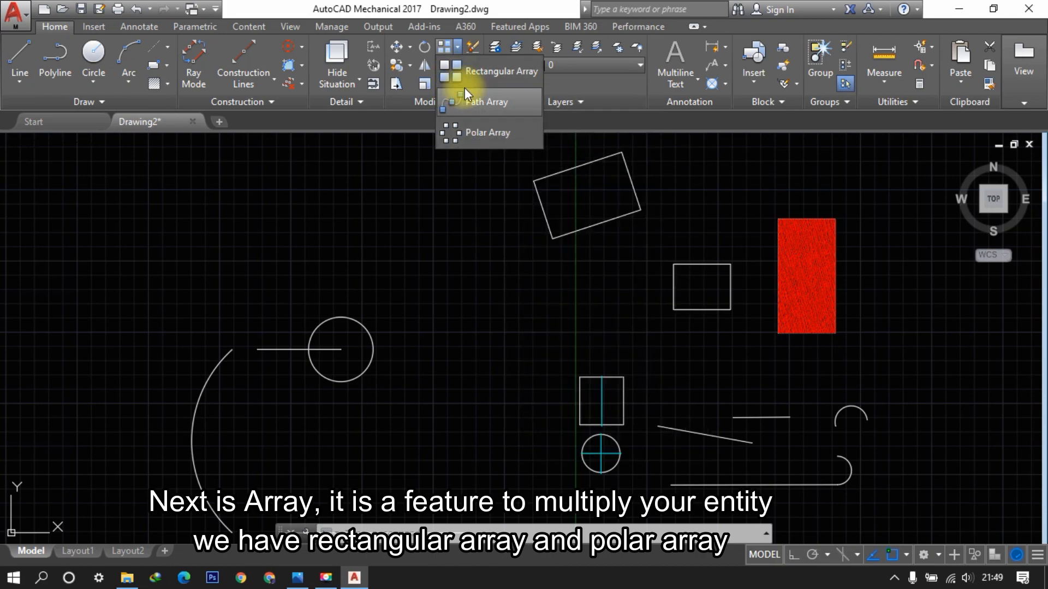
left_click(502, 70)
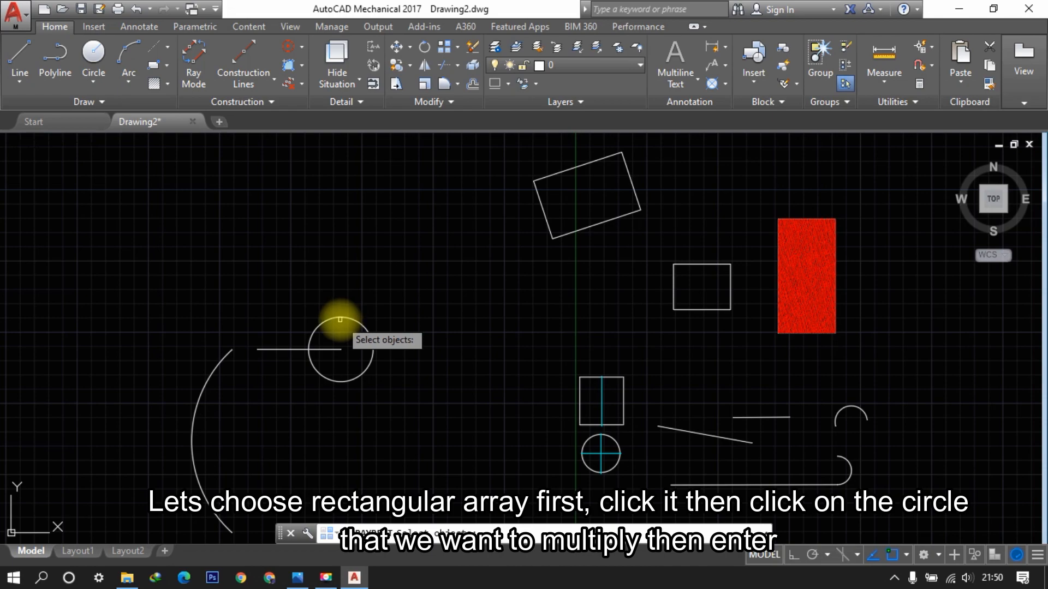
left_click(345, 309)
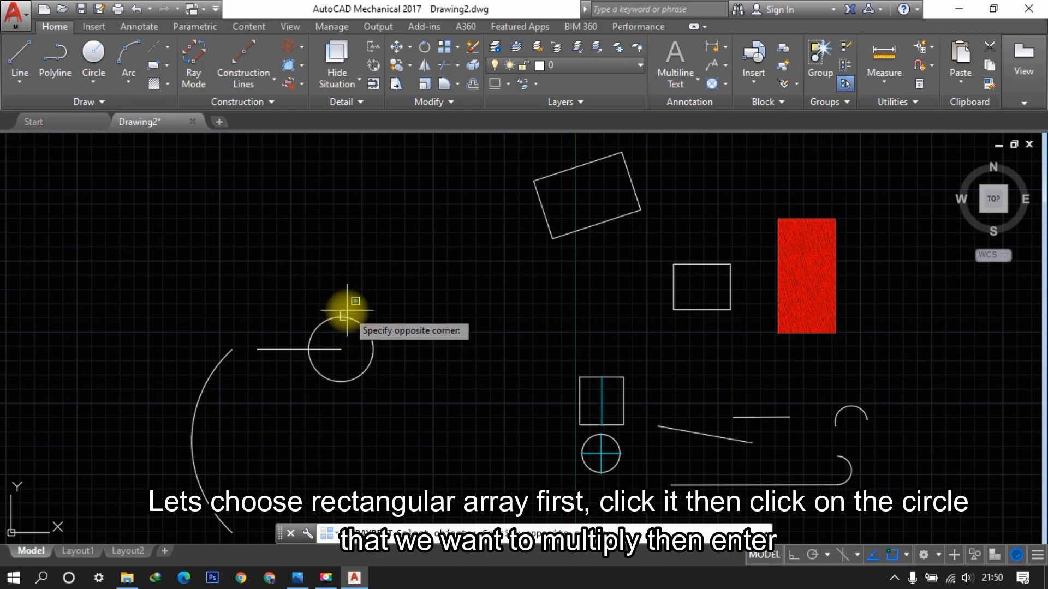
left_click(330, 283)
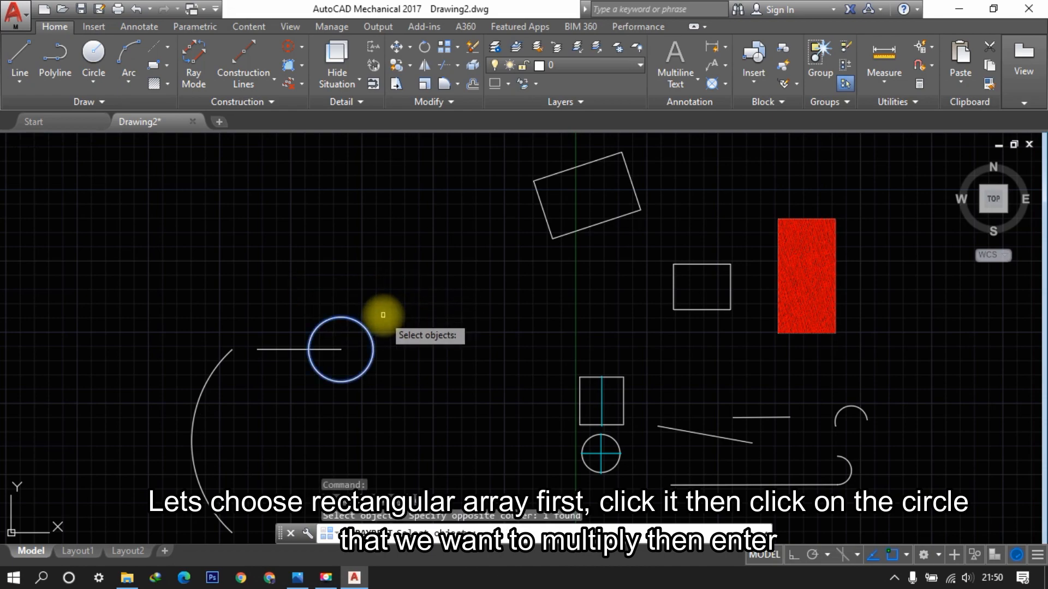
key("Return")
Set the circle array to 8 columns and 6 rows, and finish the array.
scroll(441, 343, "down", 5)
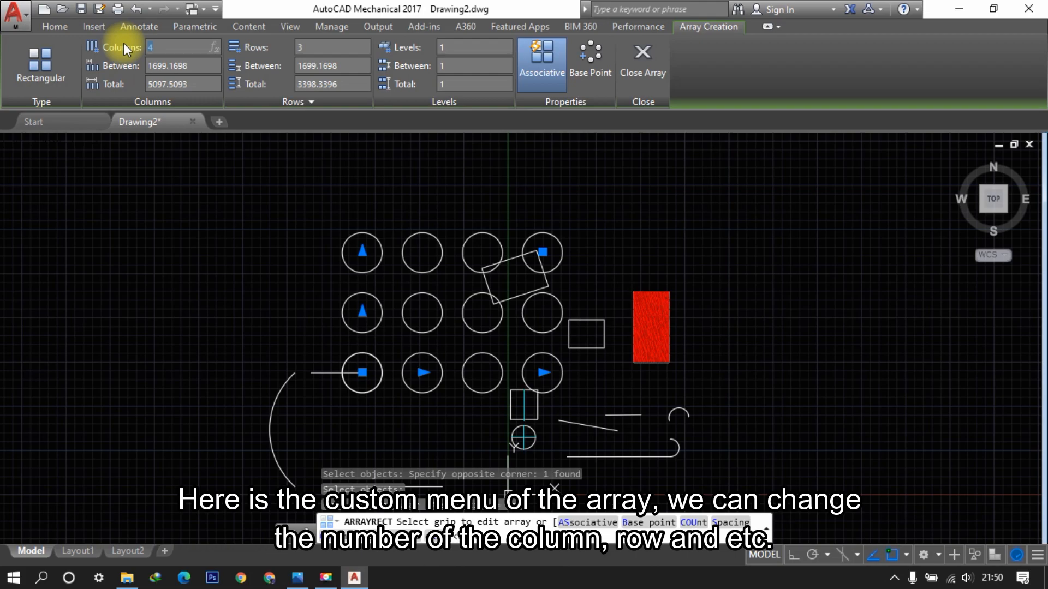
type("8")
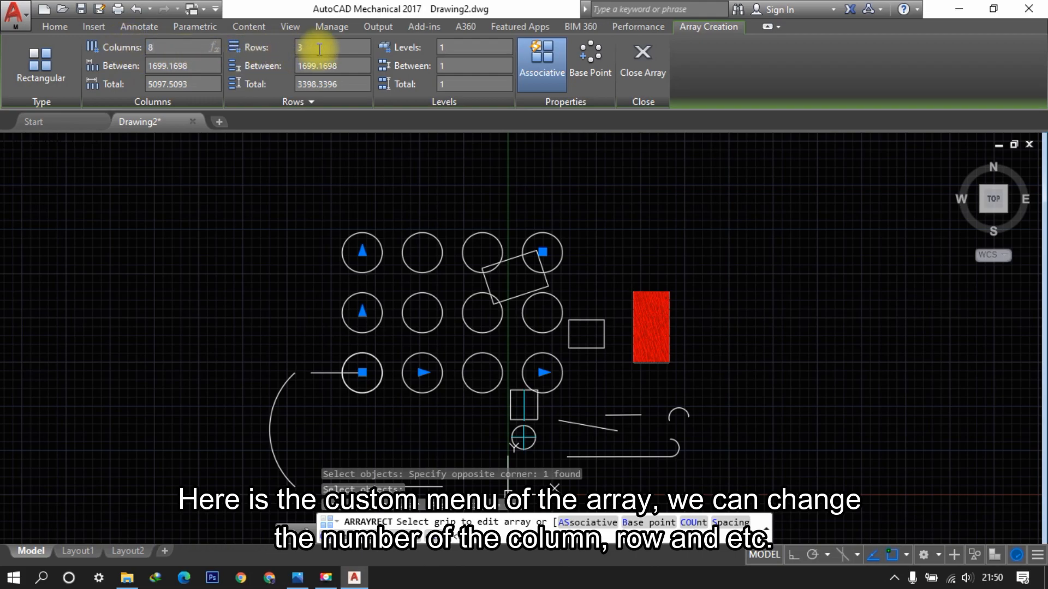
key("Return")
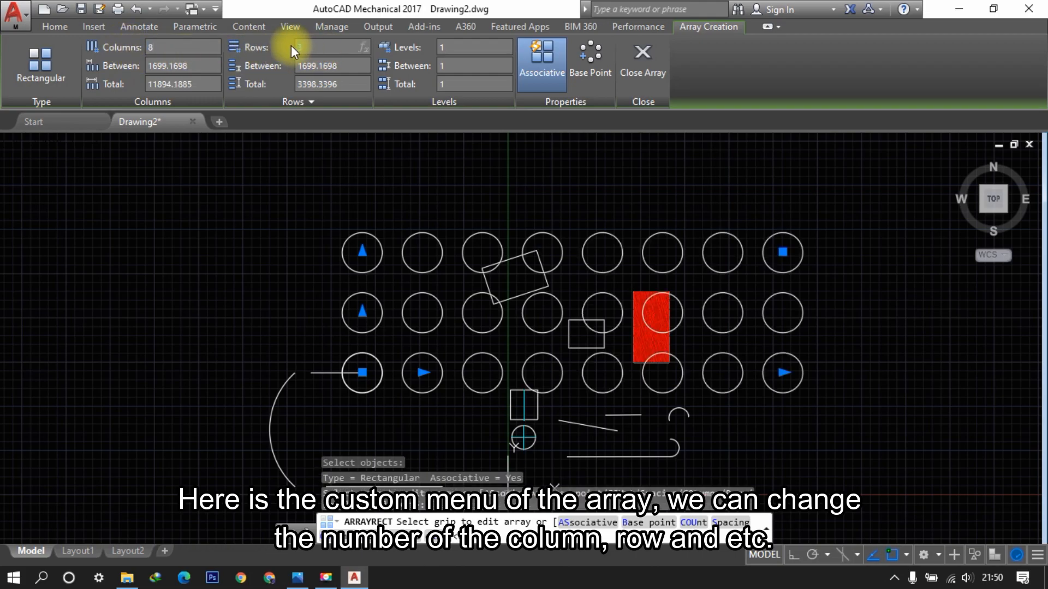
type("6")
key("Return")
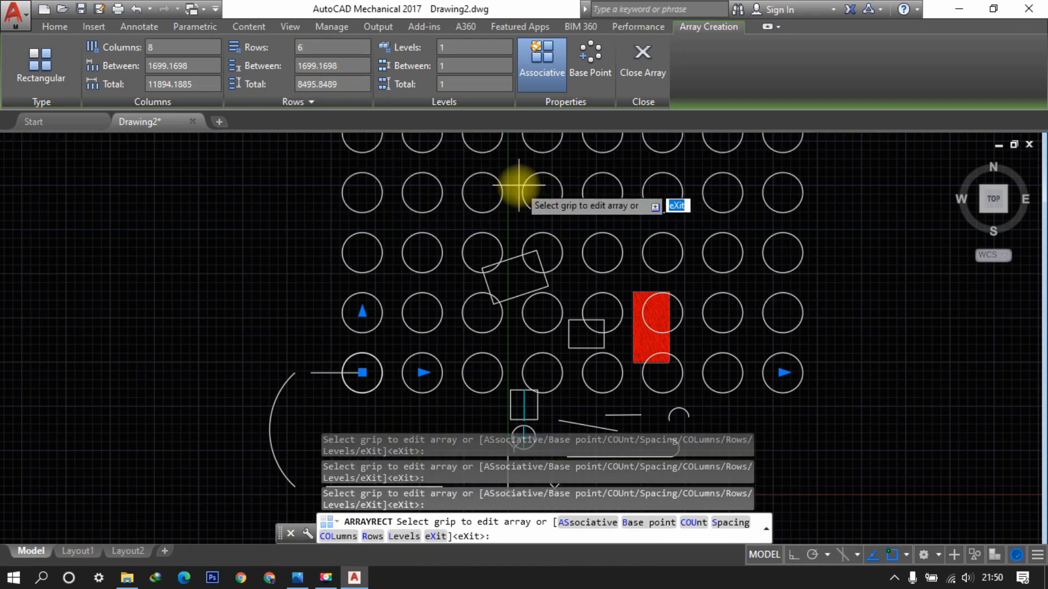
scroll(510, 183, "down", 2)
middle_click_drag(530, 199, 389, 266)
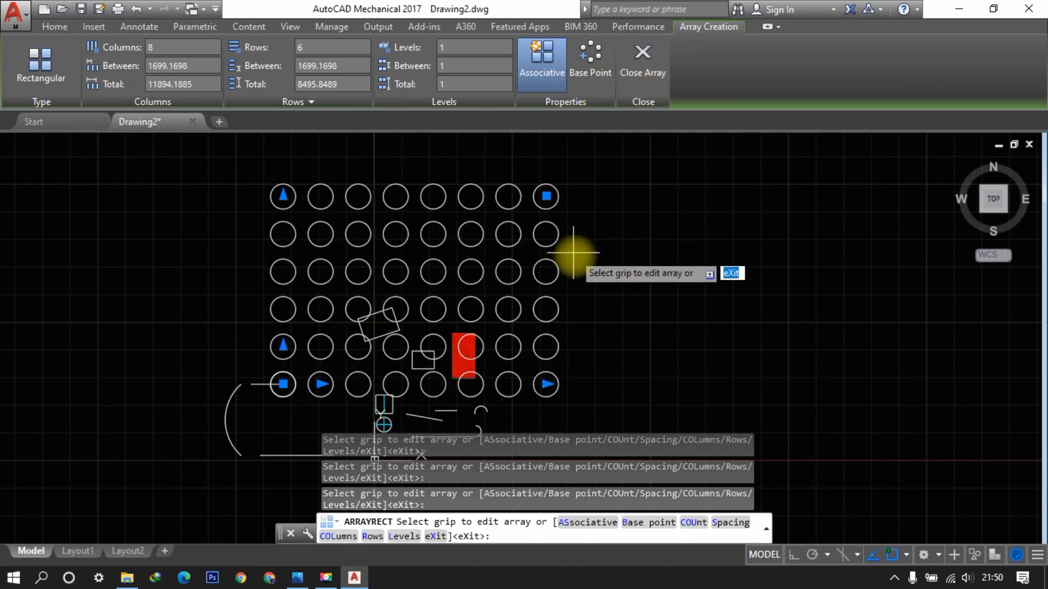
left_click(645, 76)
Draw a small rectangle in the empty area well to the left of the circle array.
left_click(453, 41)
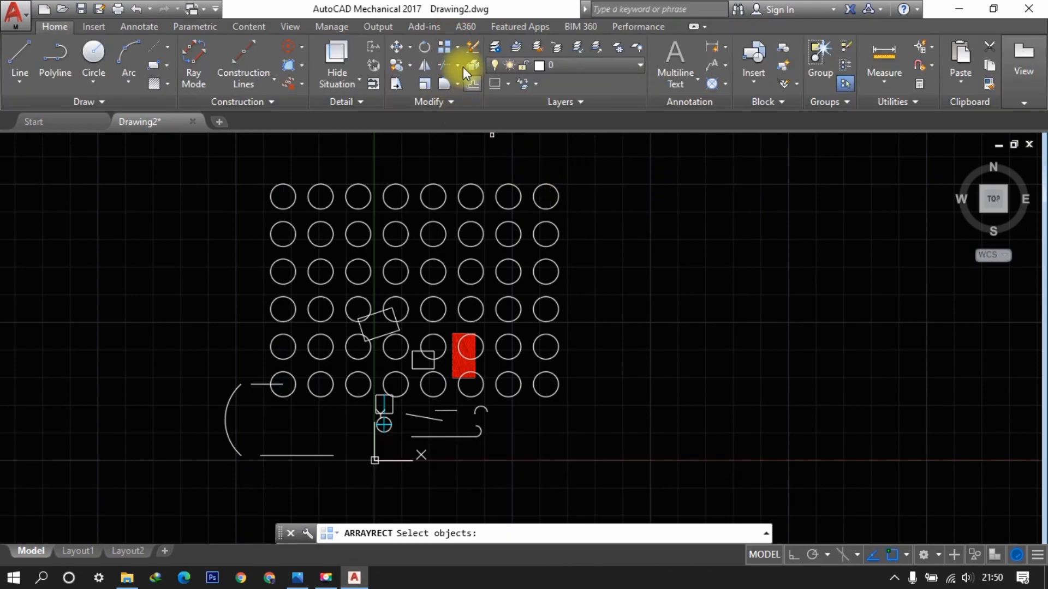
left_click(459, 45)
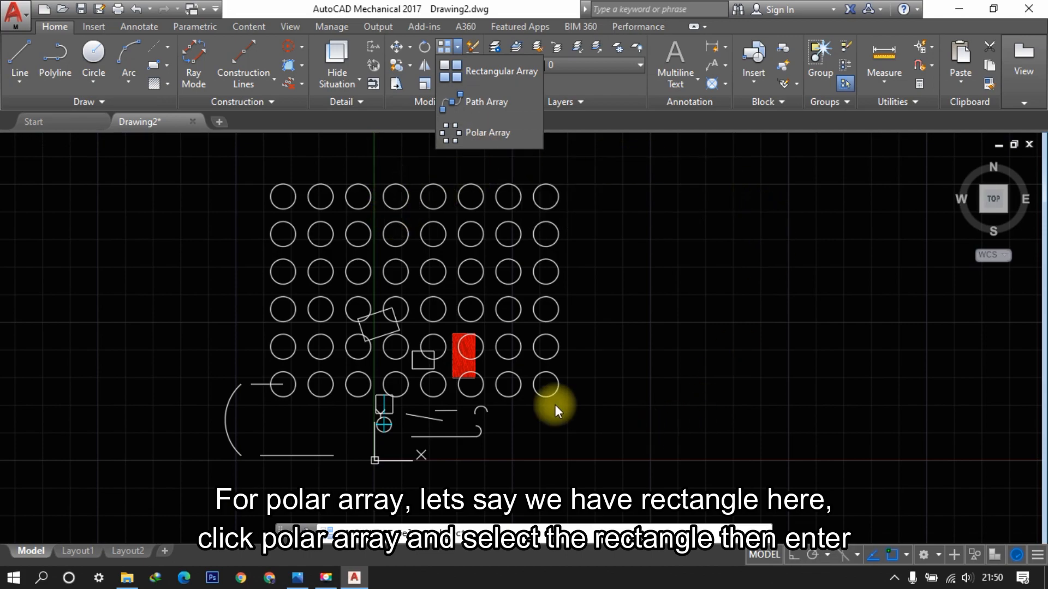
middle_click_drag(175, 215, 388, 230)
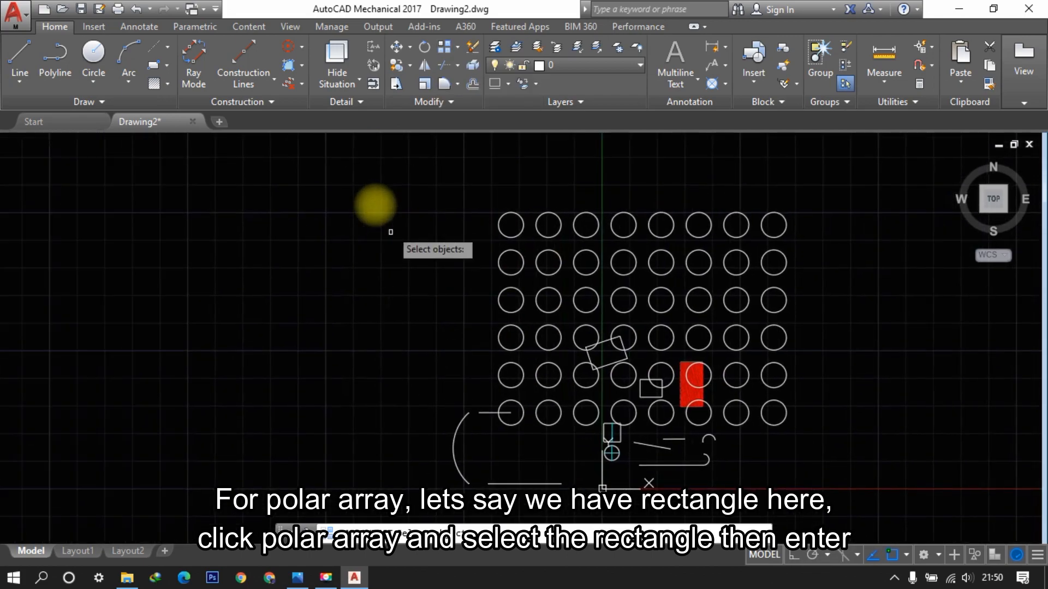
left_click(155, 70)
middle_click_drag(247, 242, 681, 306)
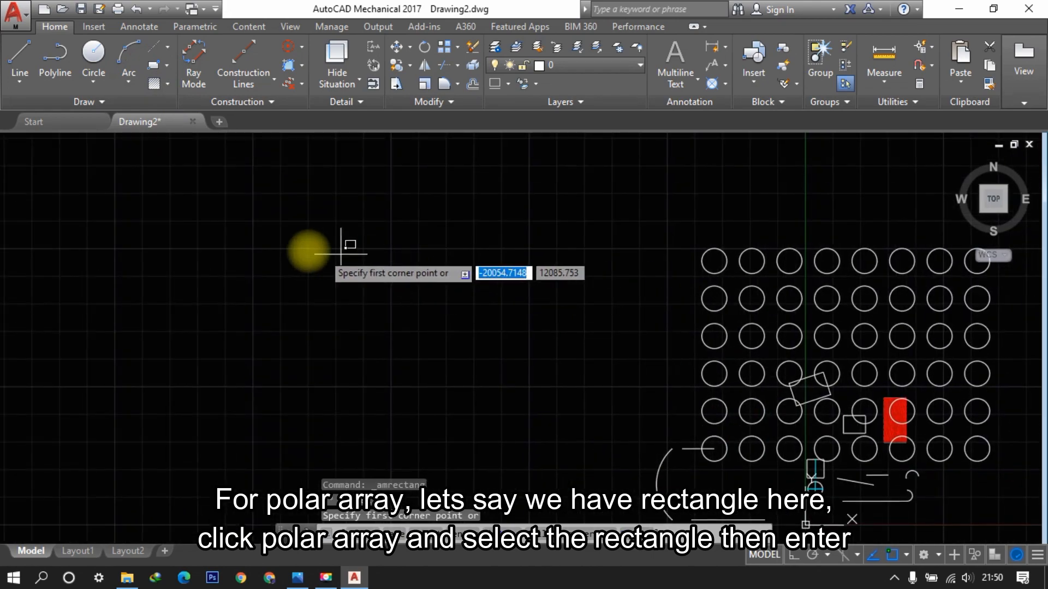
left_click(292, 249)
left_click(326, 277)
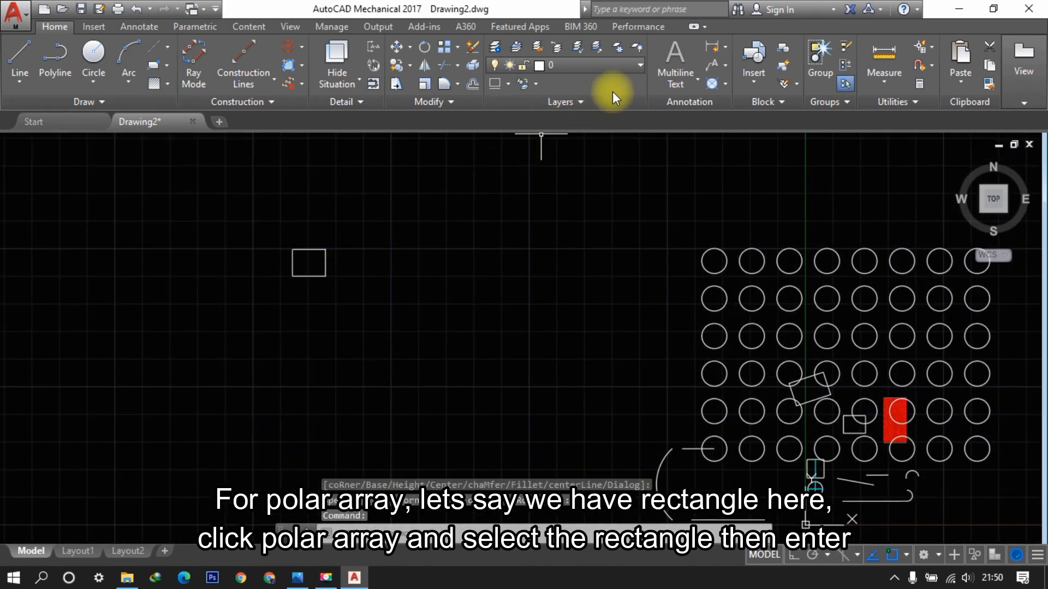
Create a polar array of the small rectangle about its own geometric center with 6 items, and finish the array.
left_click(456, 46)
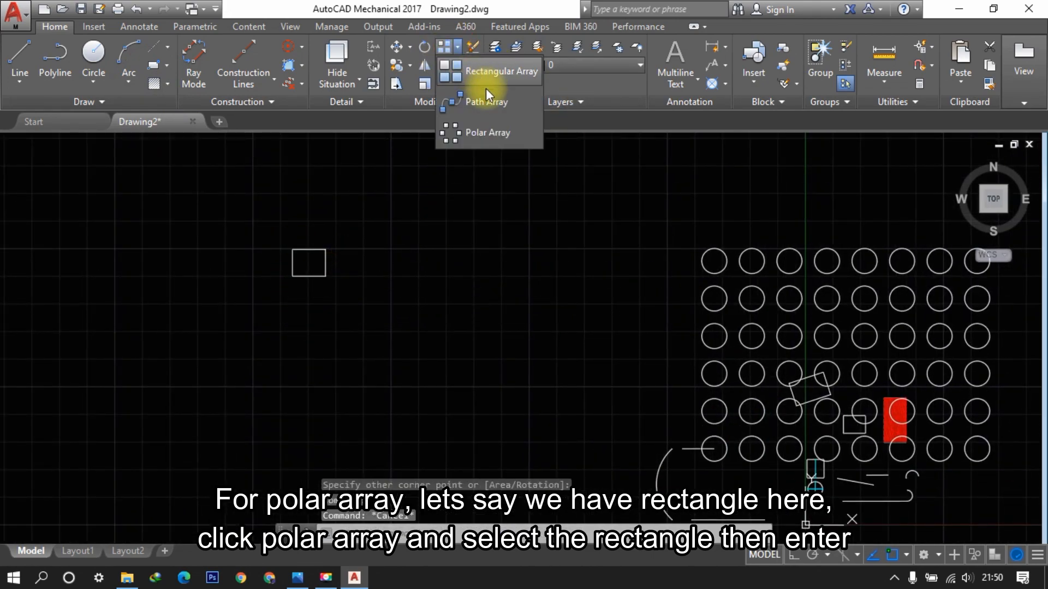
left_click(486, 136)
left_click(341, 225)
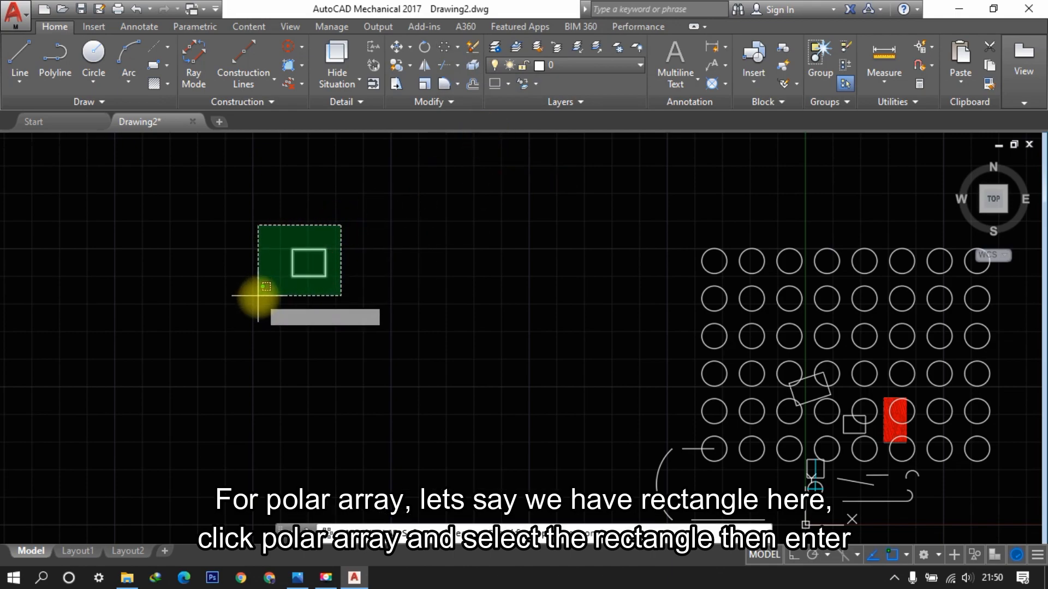
left_click(267, 298)
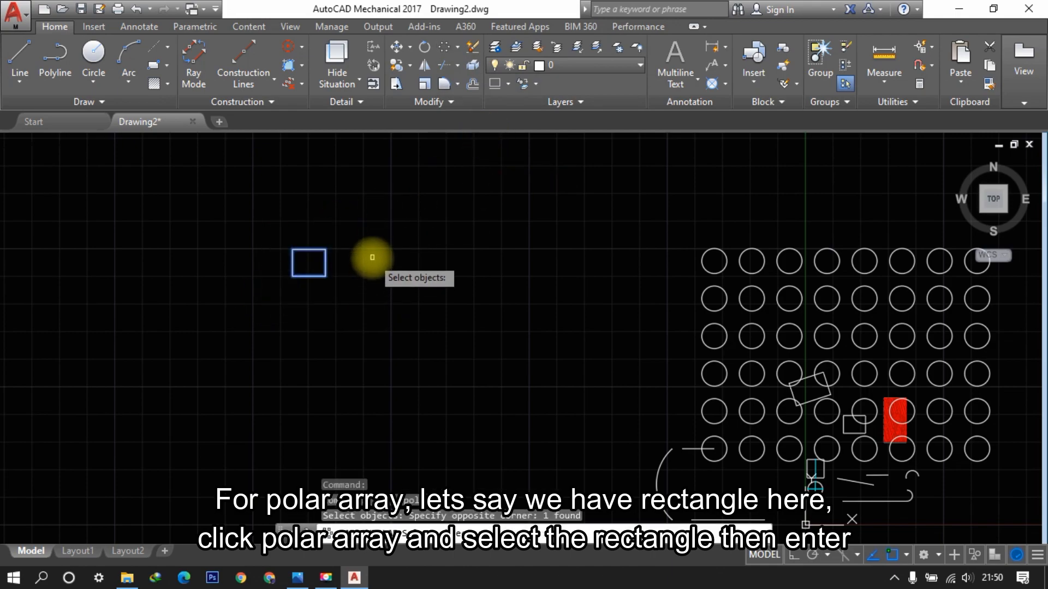
key("Return")
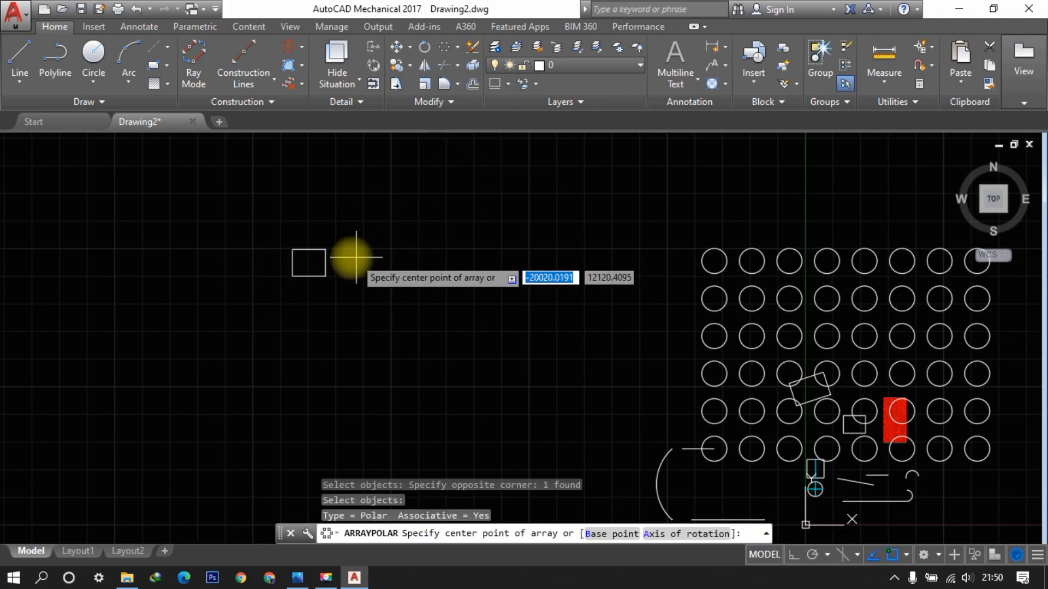
left_click(308, 262)
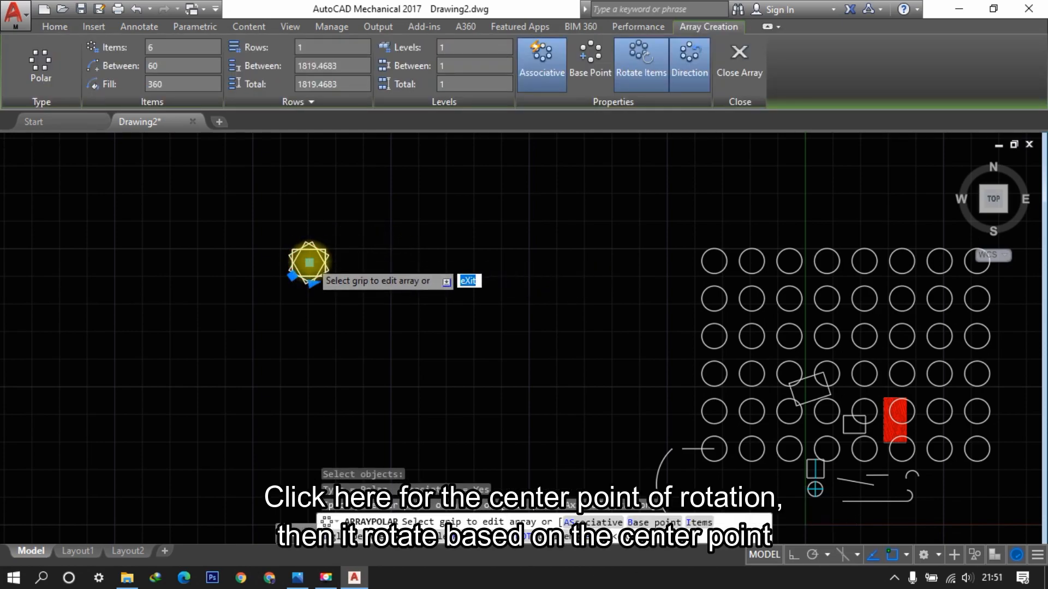
scroll(320, 260, "up", 6)
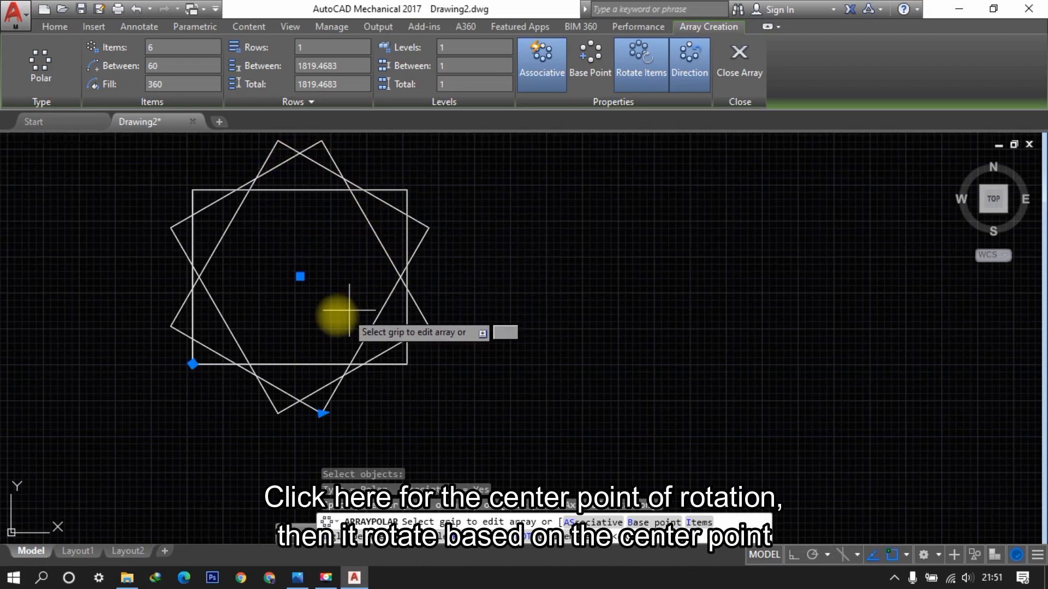
scroll(348, 269, "up", 2)
scroll(348, 269, "down", 7)
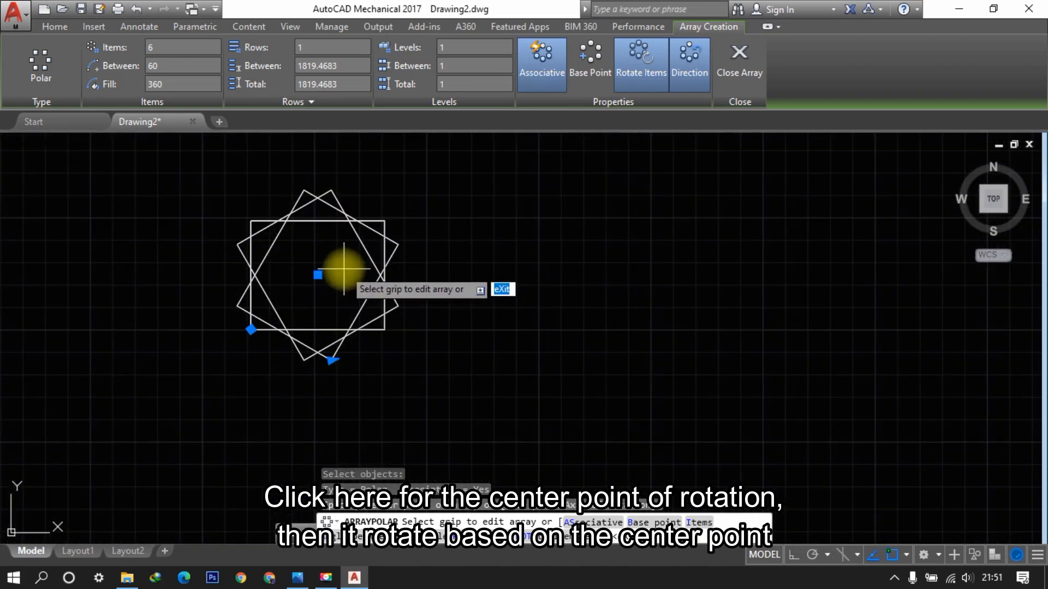
left_click(736, 70)
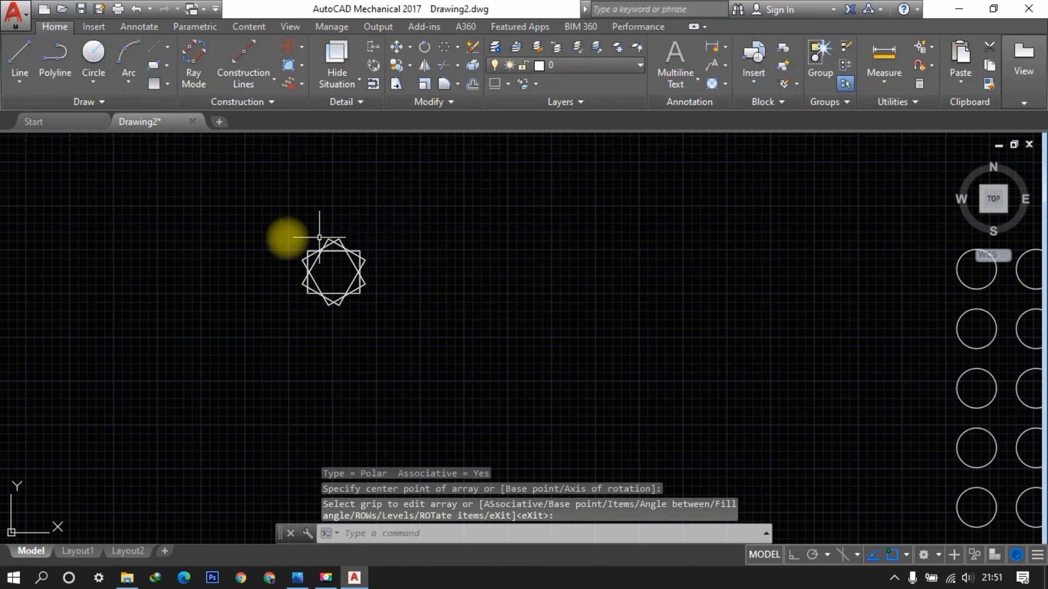
Draw a small square in the empty area below and to the left of the star-shaped array.
left_click(153, 66)
middle_click_drag(378, 357, 569, 187)
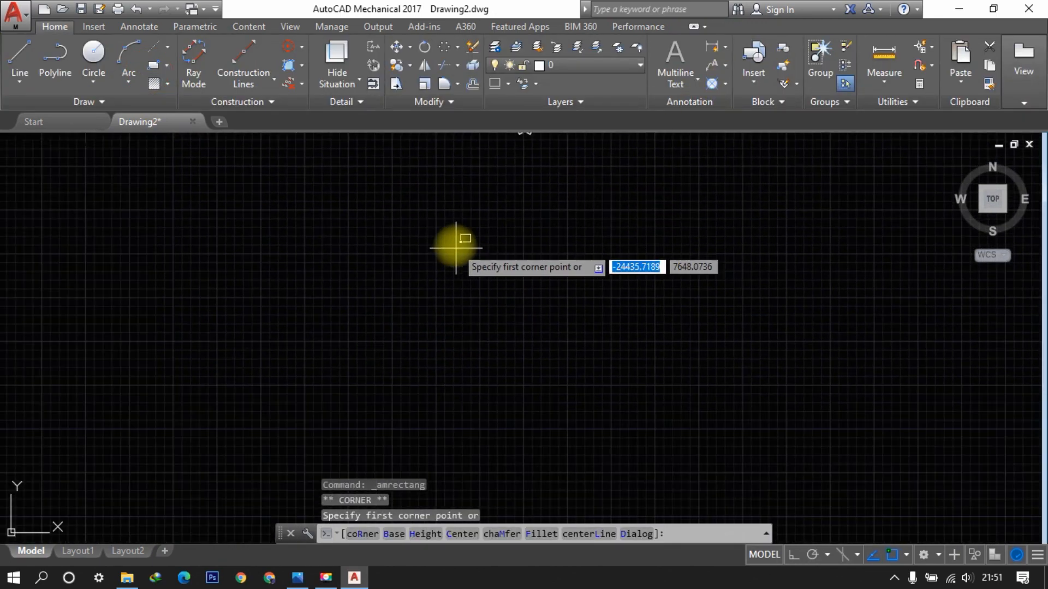
left_click(455, 245)
left_click(484, 274)
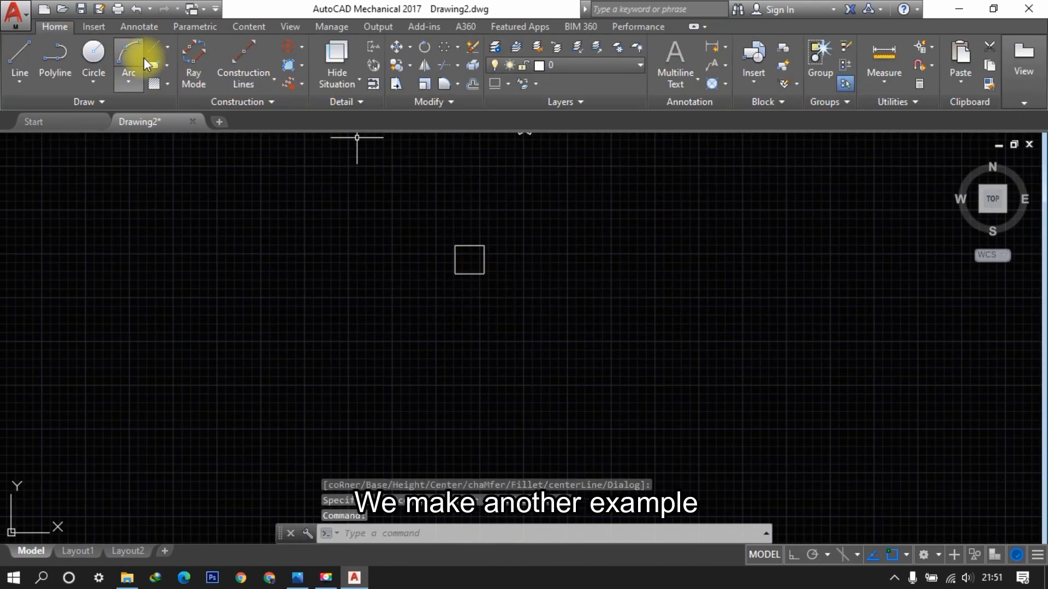
Create a polar array of the new square around a center point a short distance directly below it.
left_click(445, 47)
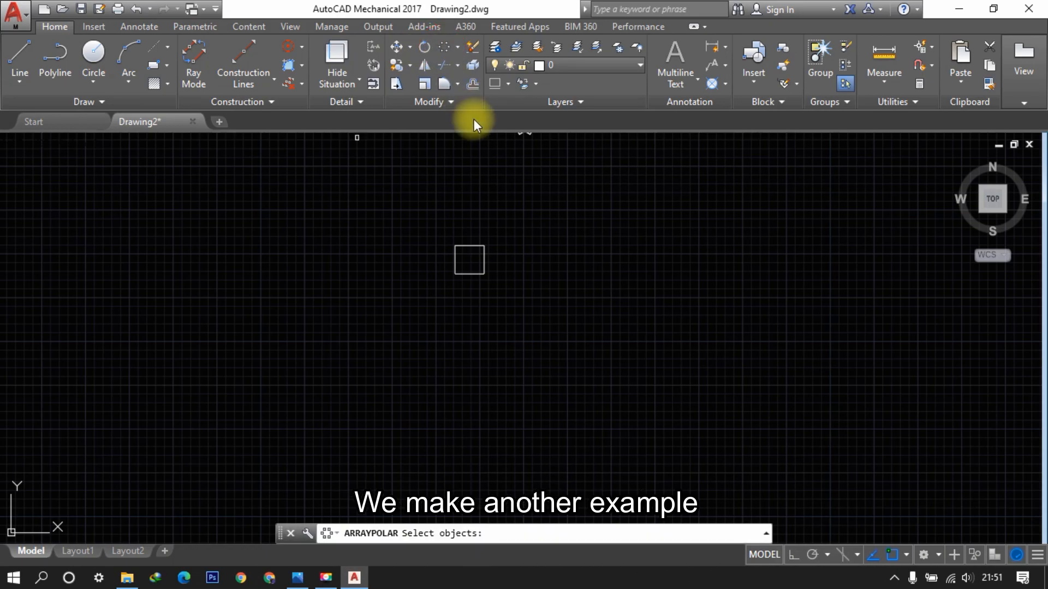
left_click(455, 252)
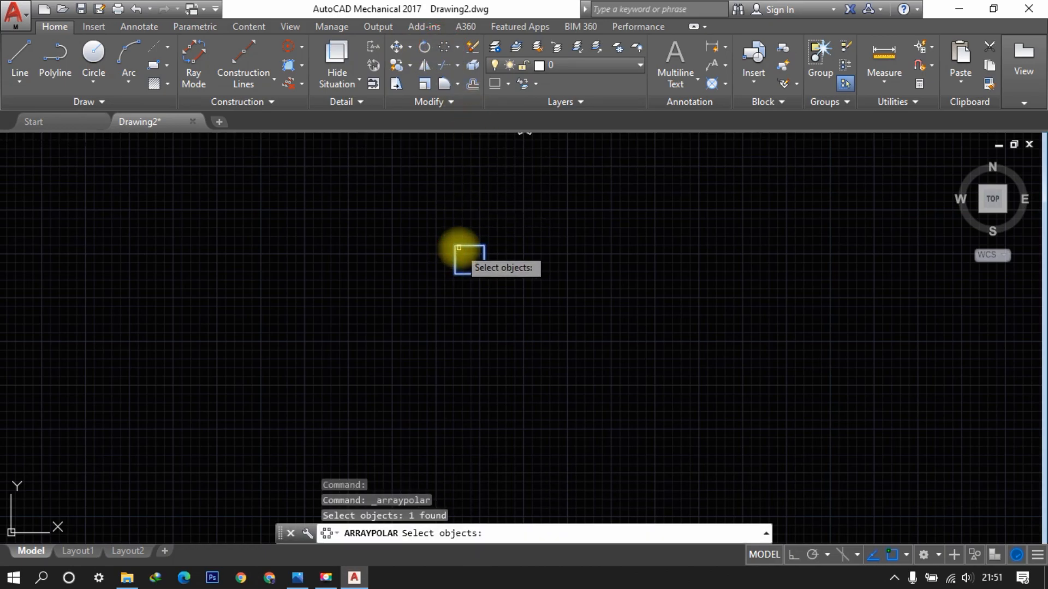
key("Return")
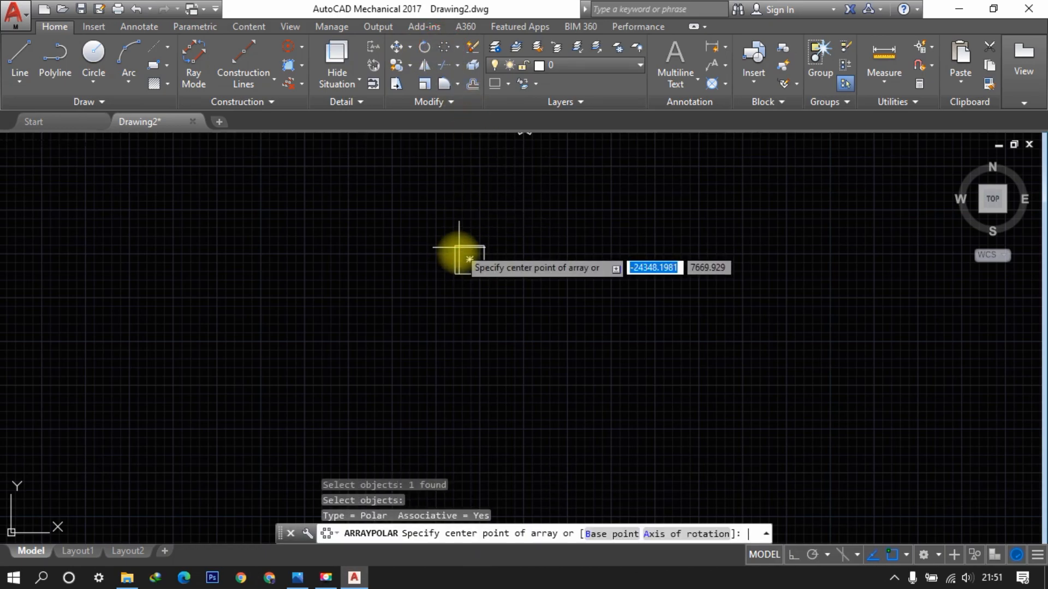
left_click(468, 322)
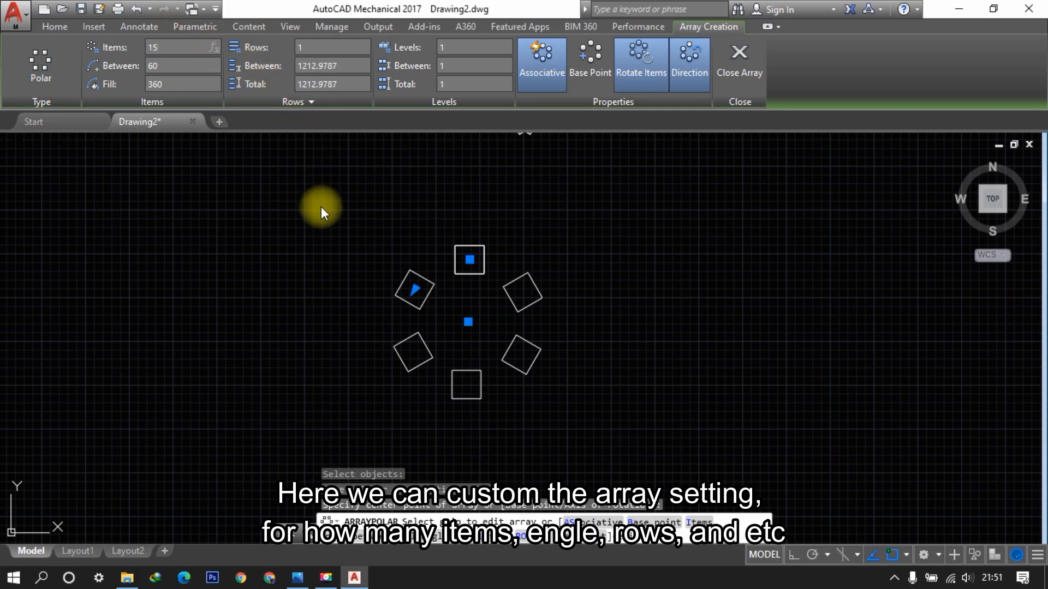
Try 15 items in the polar array, change it to 8 items and 3 rows, and finish the array.
key("Return")
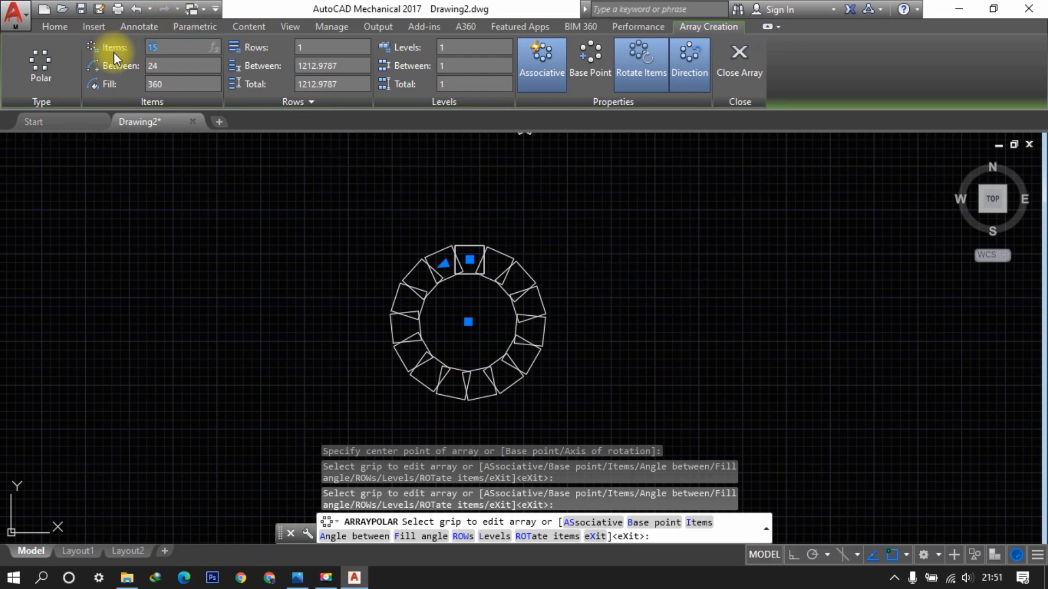
left_click(272, 195)
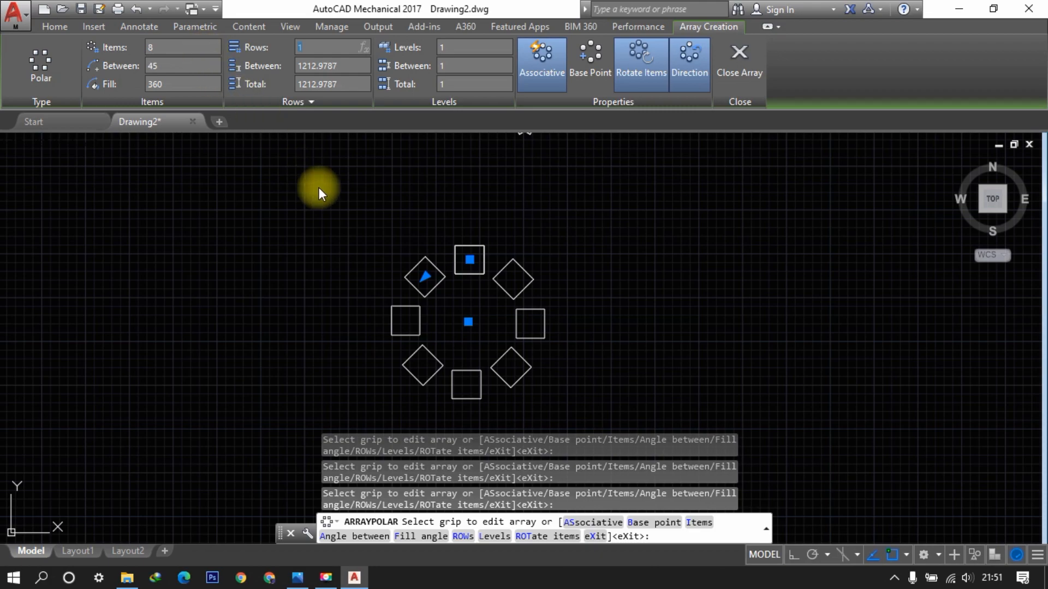
left_click(363, 226)
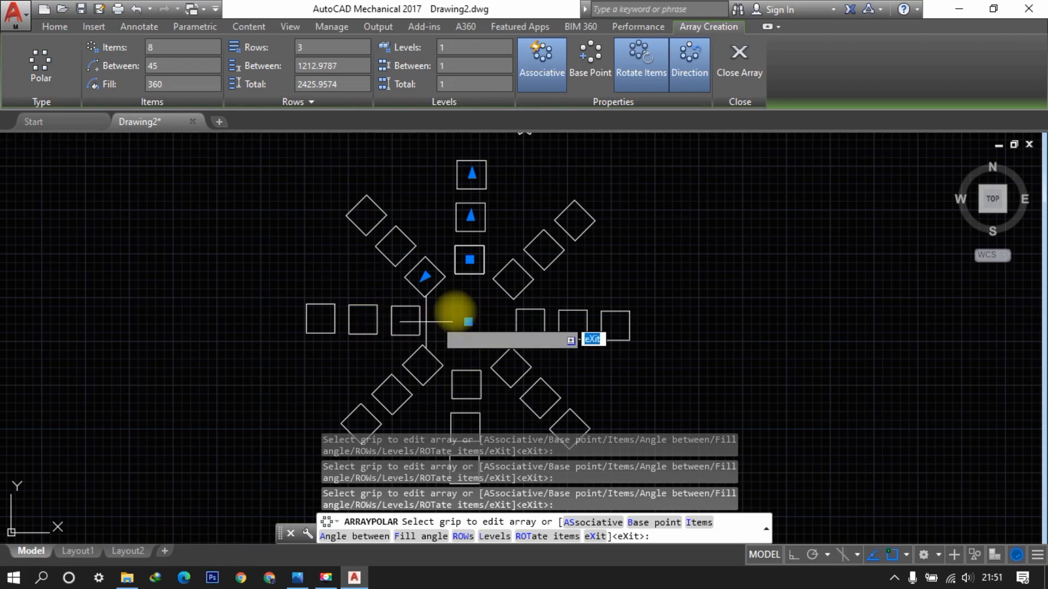
scroll(504, 312, "up", 1)
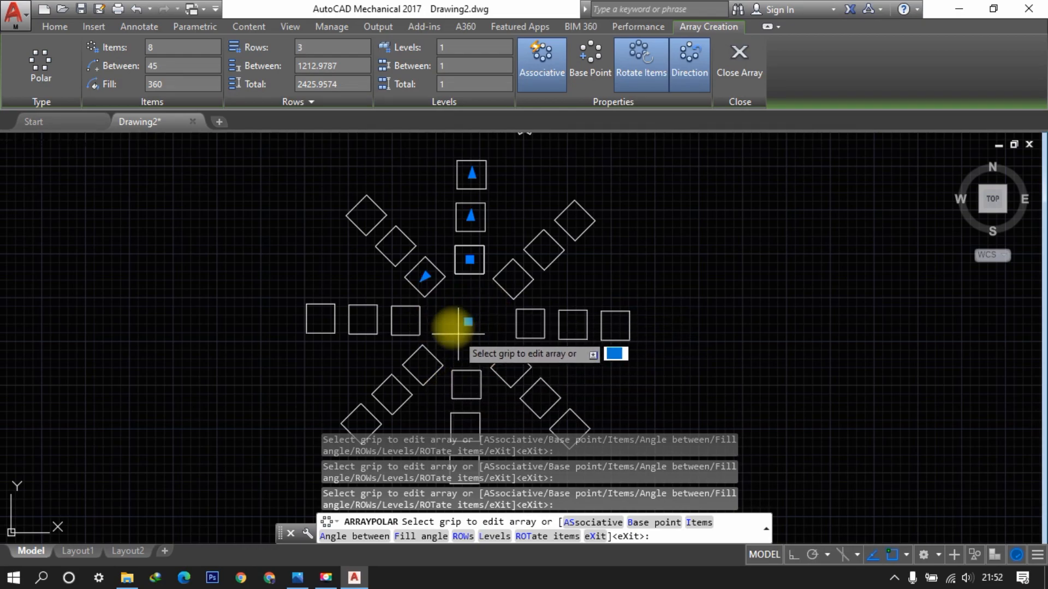
left_click(729, 68)
Delete the whole 8-item, 3-row polar array of squares by selecting one of its members.
scroll(666, 167, "down", 4)
middle_click_drag(655, 206, 333, 231)
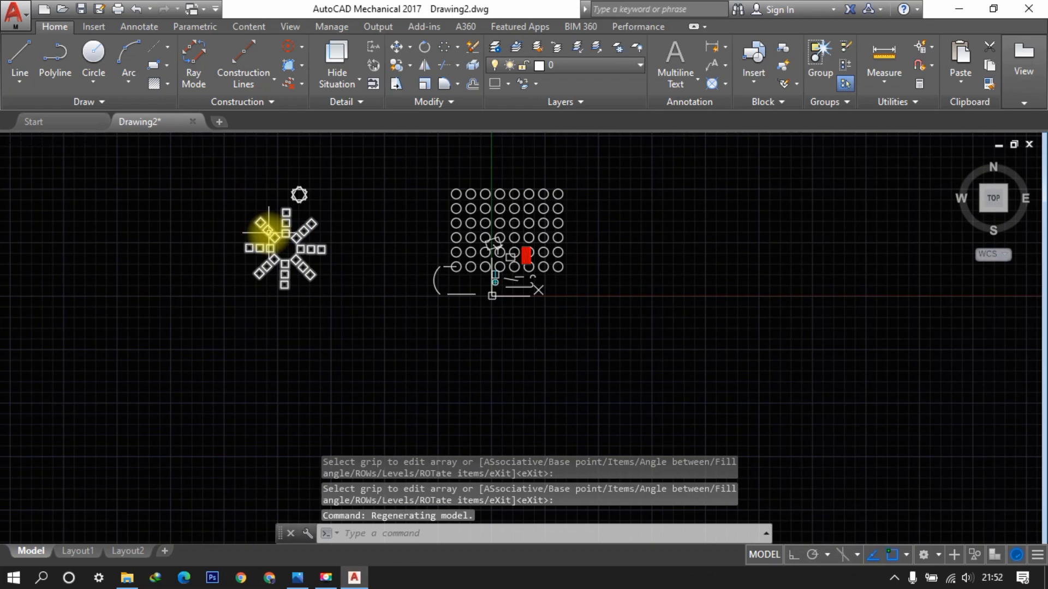
scroll(257, 233, "up", 4)
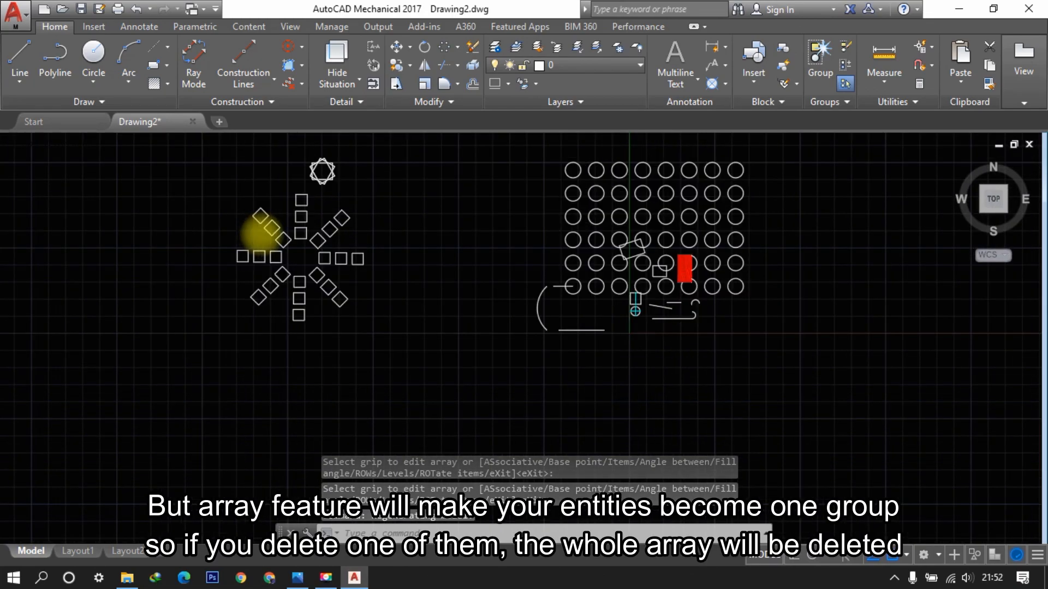
scroll(333, 232, "up", 3)
scroll(329, 223, "down", 1)
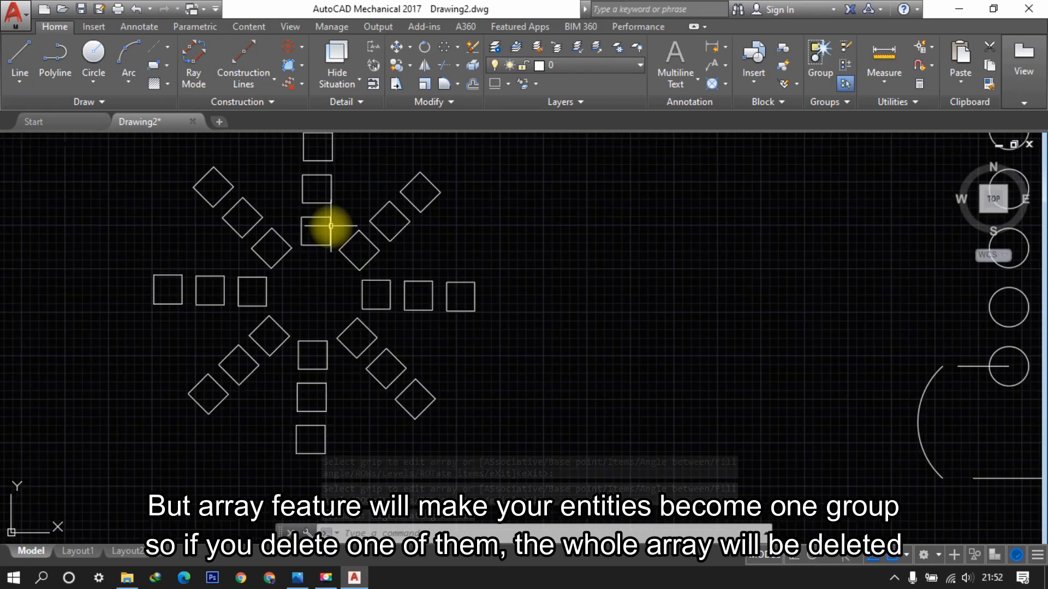
scroll(165, 235, "down", 2)
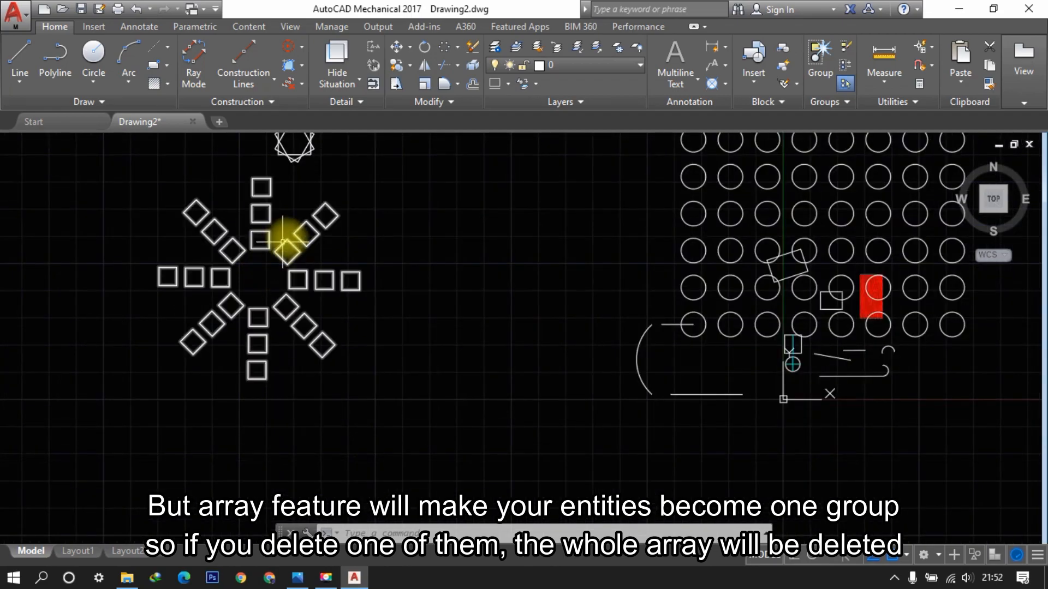
left_click(299, 237)
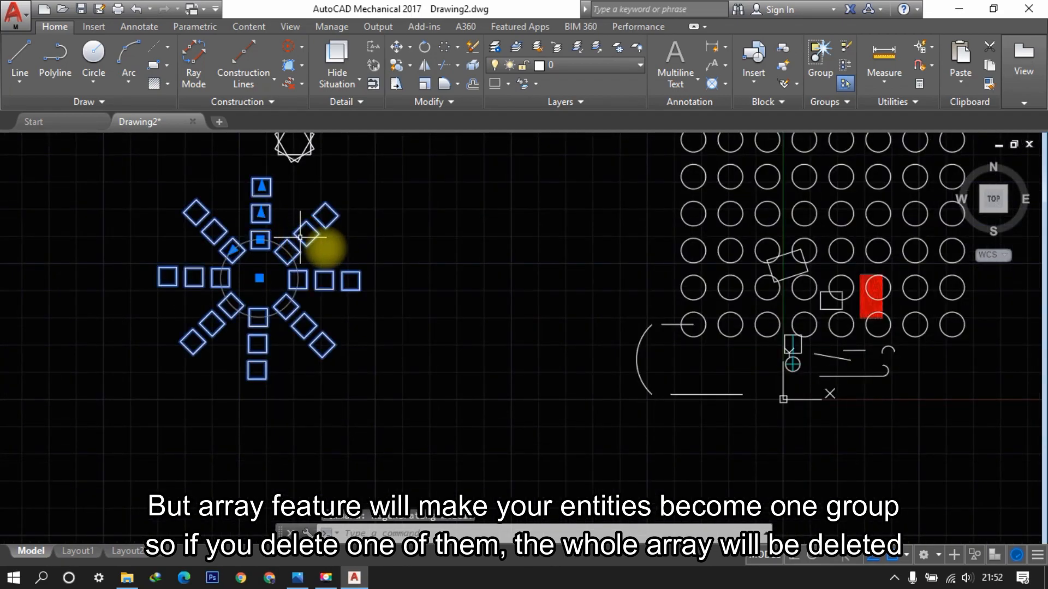
key("Delete")
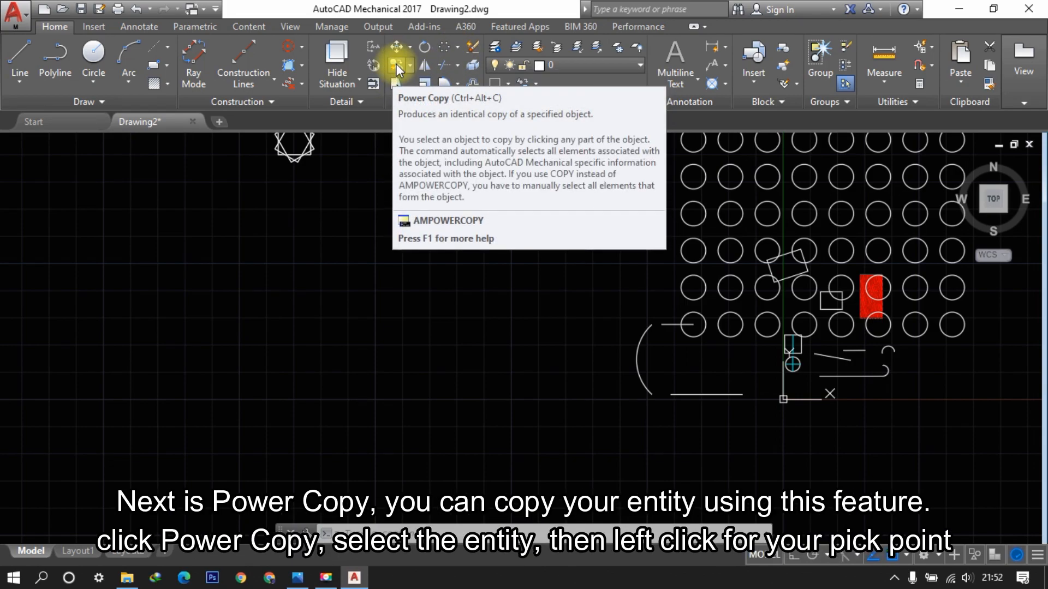
Power Copy the star-shaped array from its geometric center to an empty spot well to its right and slightly higher.
middle_click_drag(335, 236, 417, 354)
mouse_move(419, 295)
middle_mouse_down()
mouse_move(420, 331)
mouse_move(396, 297)
middle_mouse_up()
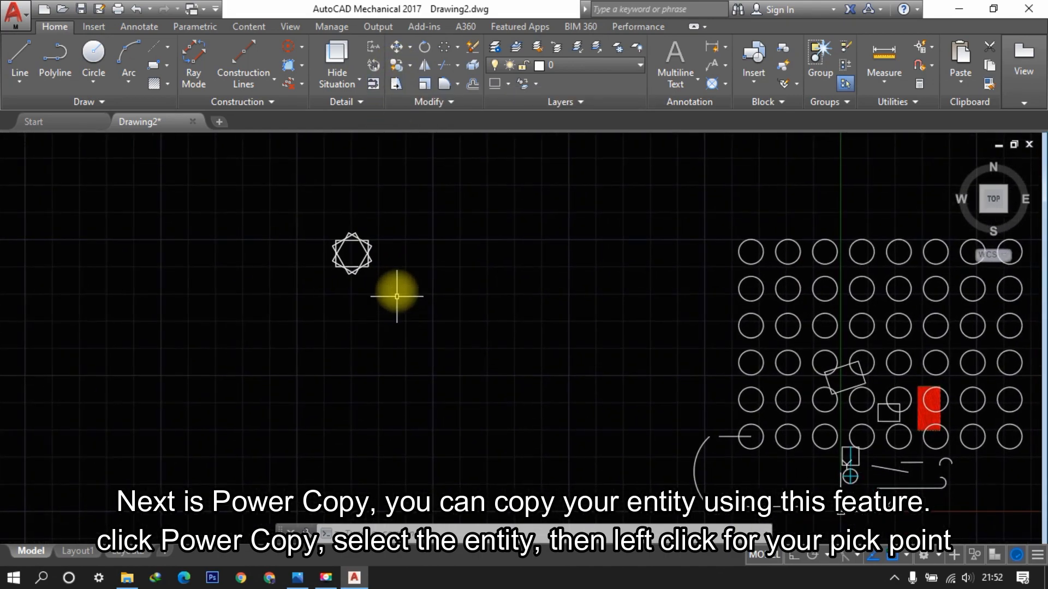
scroll(370, 245, "up", 2)
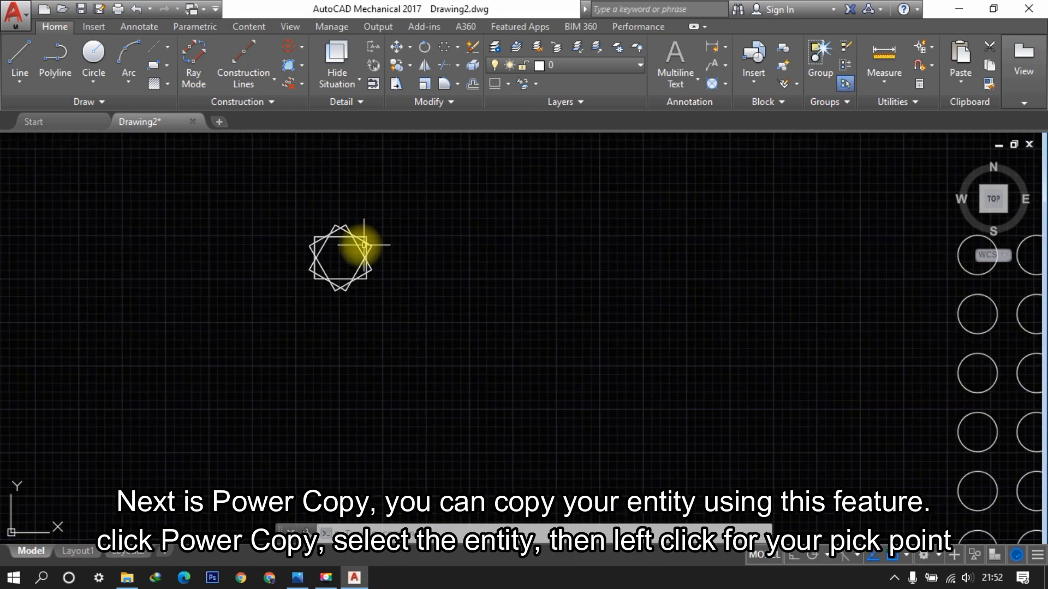
left_click(396, 68)
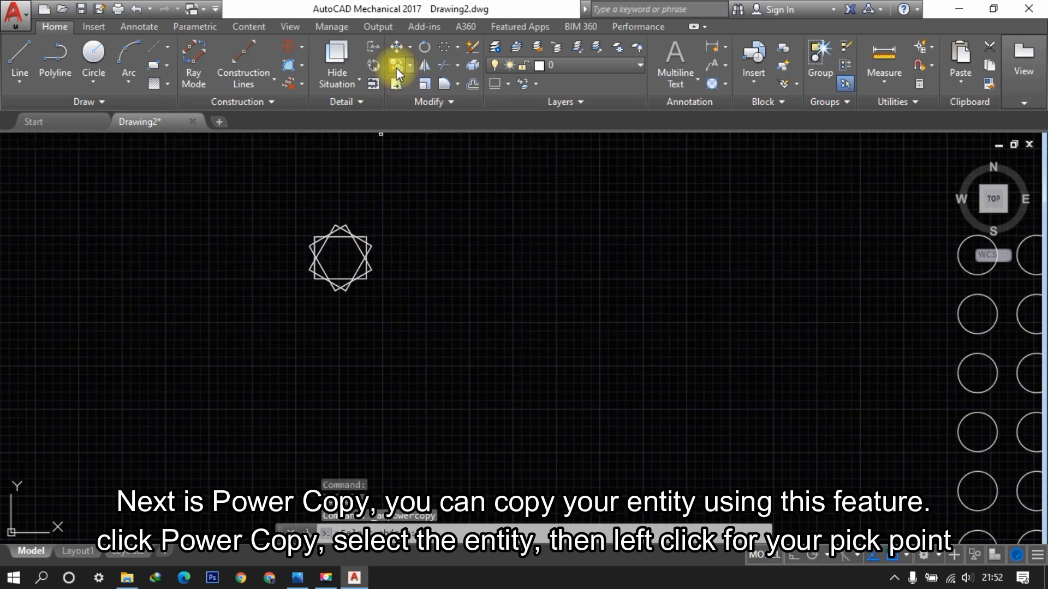
left_click(347, 228)
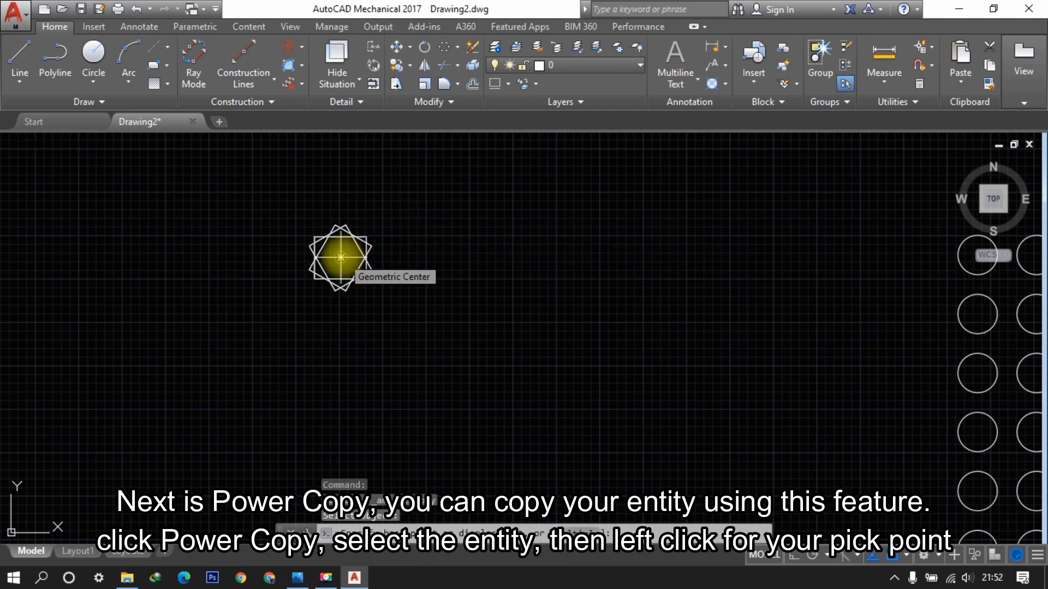
left_click(340, 257)
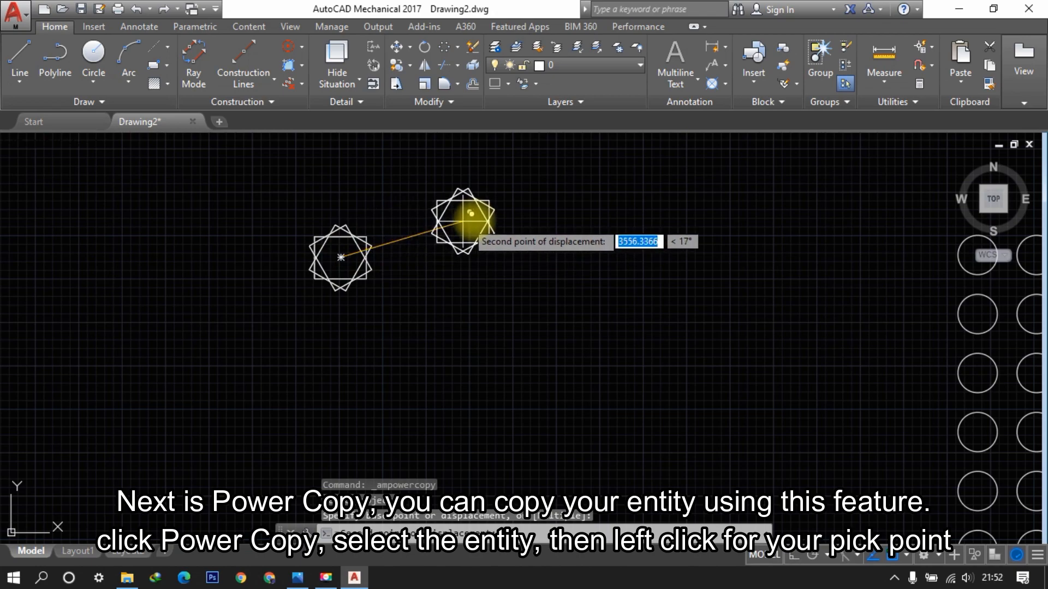
right_click(702, 212)
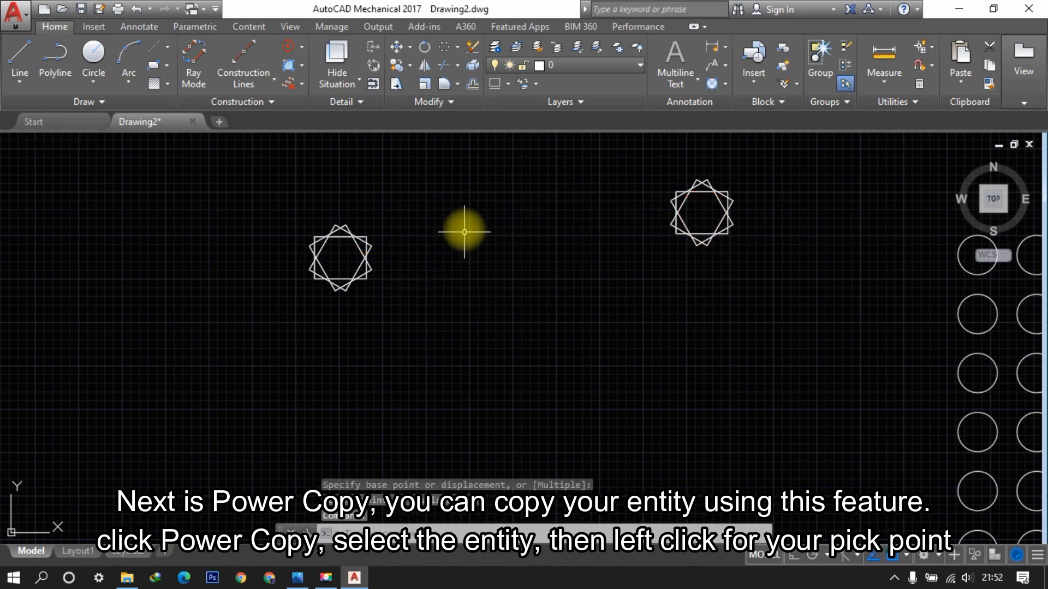
Power Copy the right-hand star from a base point just below it, placing the copy lower between the two stars.
left_click(396, 71)
left_click(725, 176)
left_click(713, 214)
left_click(721, 203)
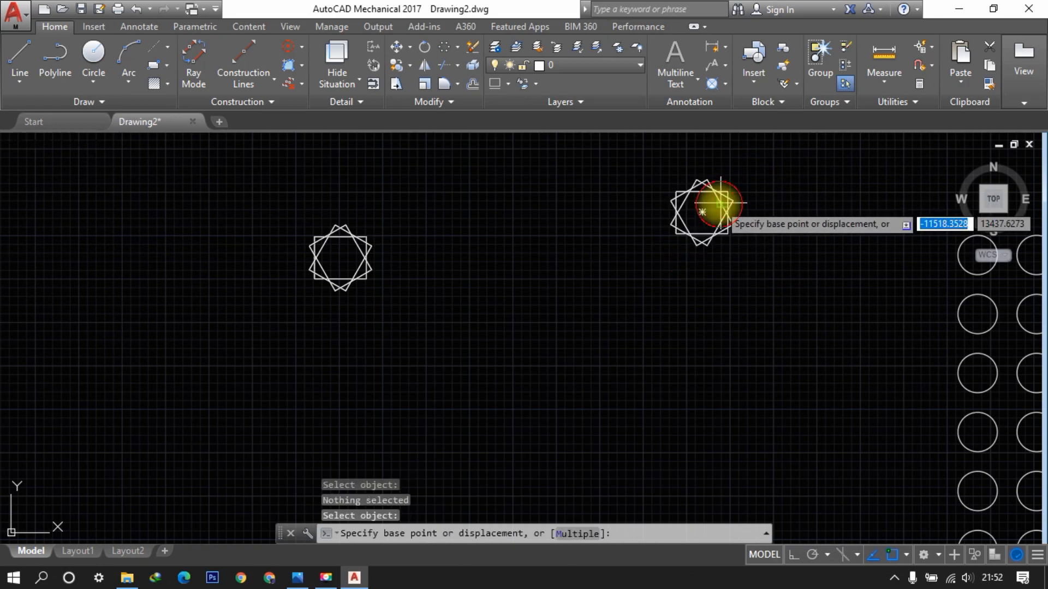
key("Return")
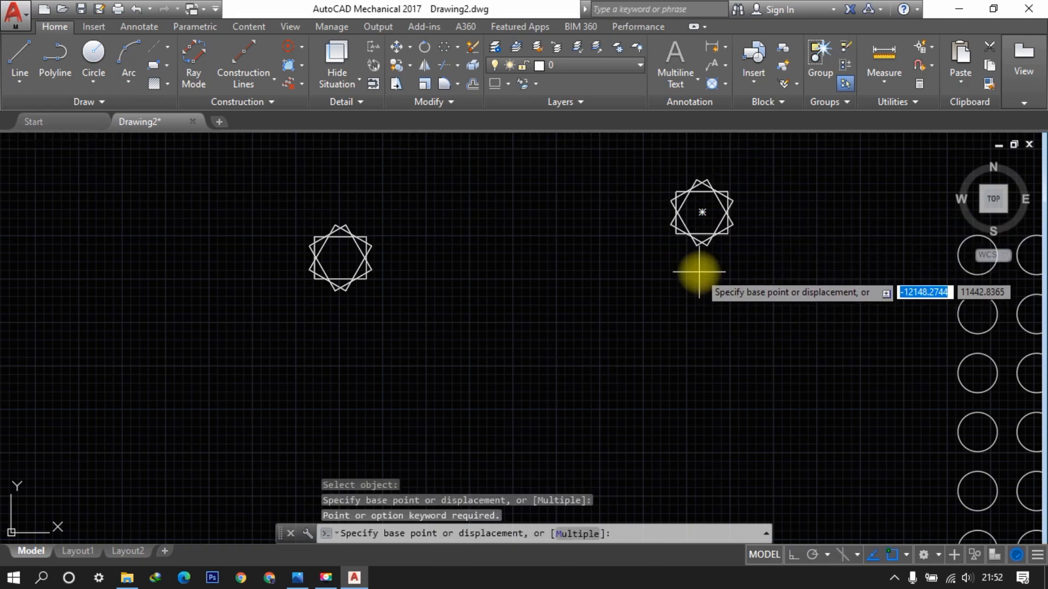
left_click(699, 271)
left_click(489, 357)
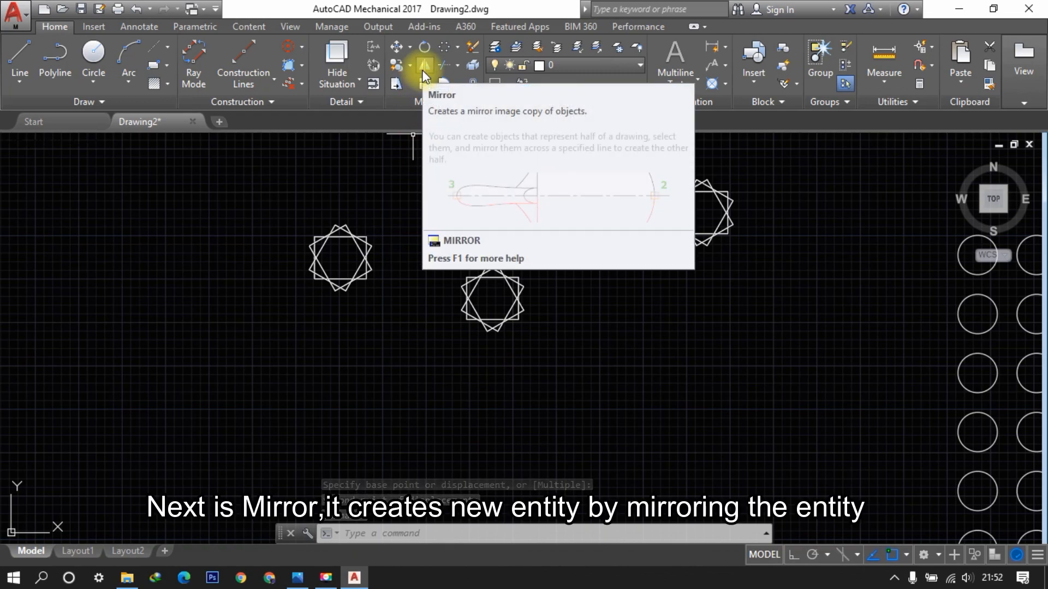
scroll(451, 232, "down", 6)
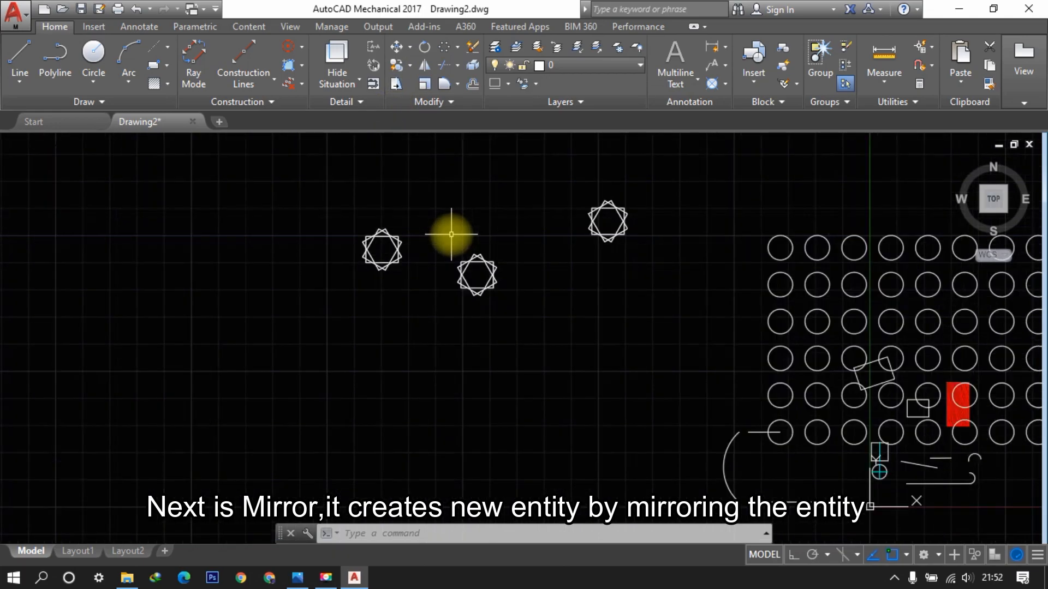
middle_click_drag(386, 255, 493, 297)
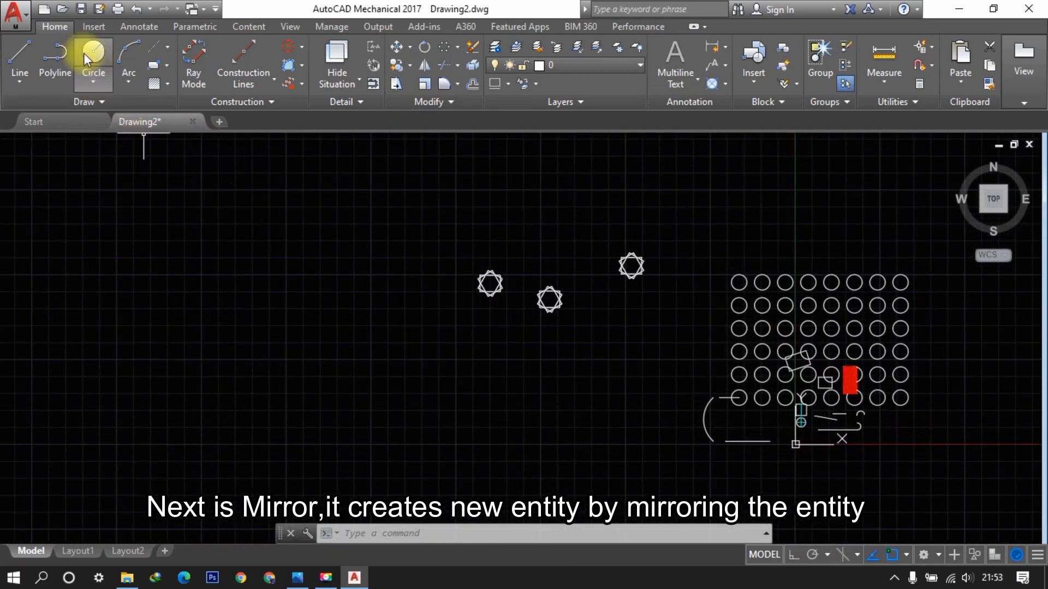
Draw a connected three-segment line left of the stars: vertical upward, diagonal up to the right, then diagonal up to the left.
left_click(19, 52)
left_click(293, 355)
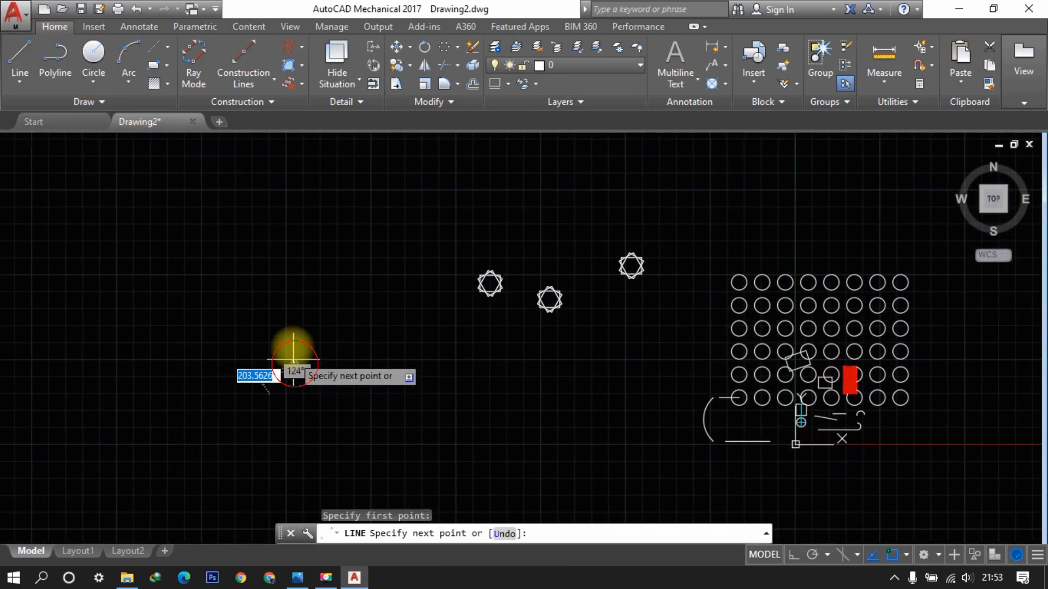
left_click(294, 281)
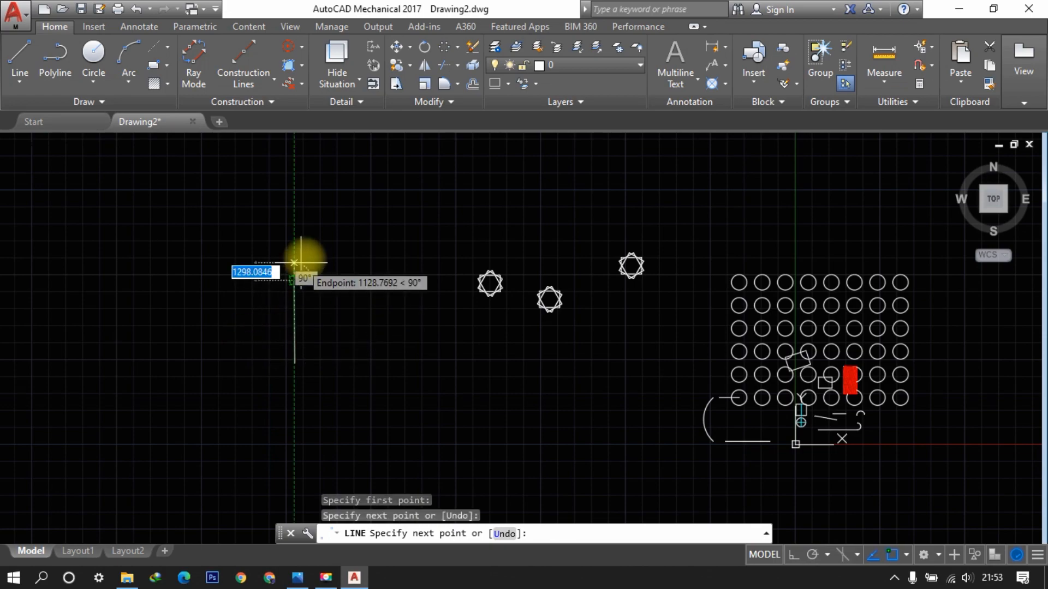
left_click(354, 214)
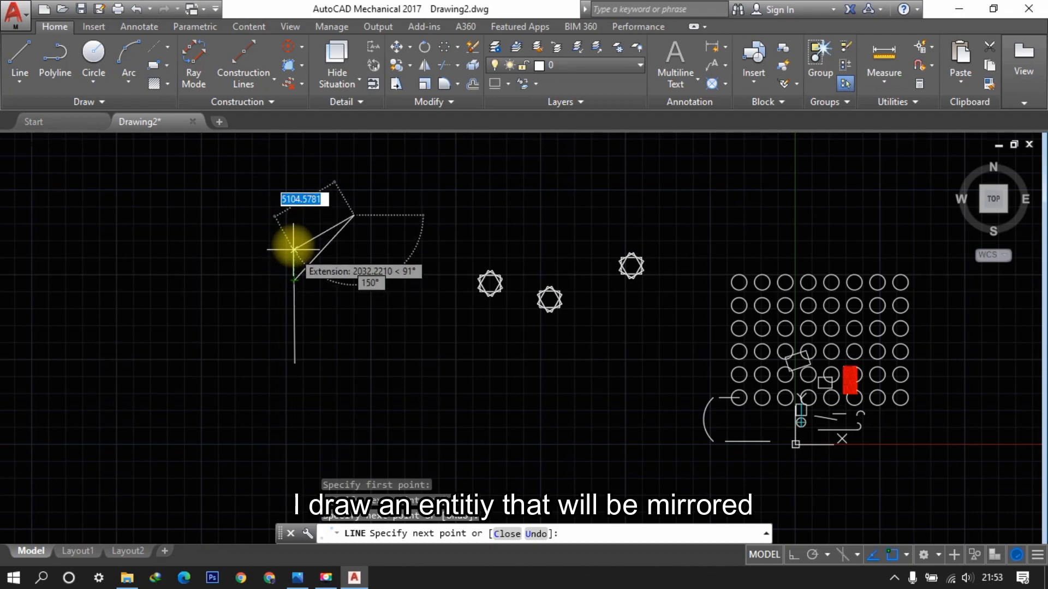
left_click(293, 165)
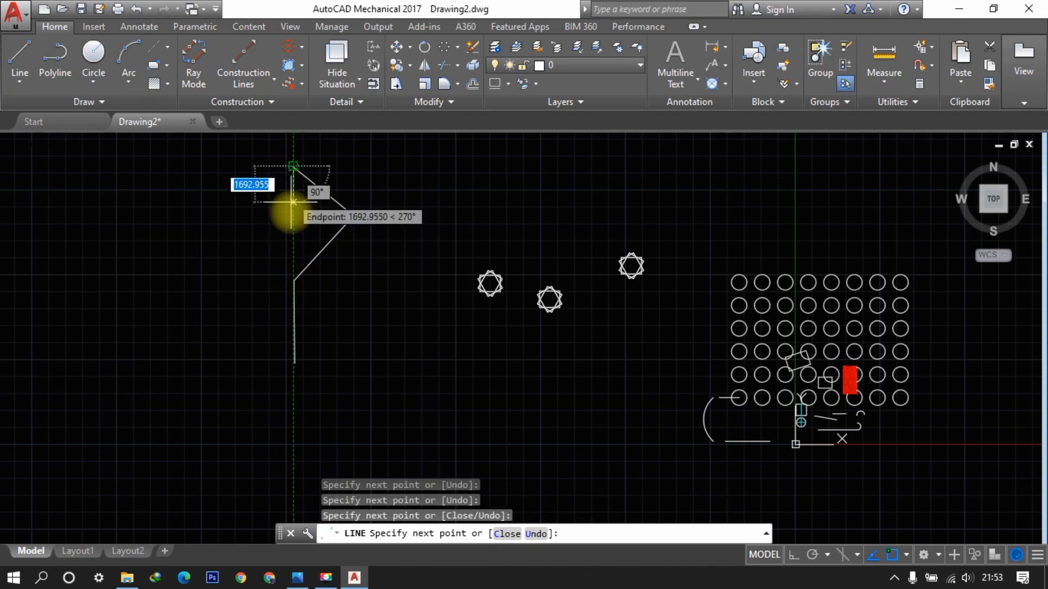
key("Escape")
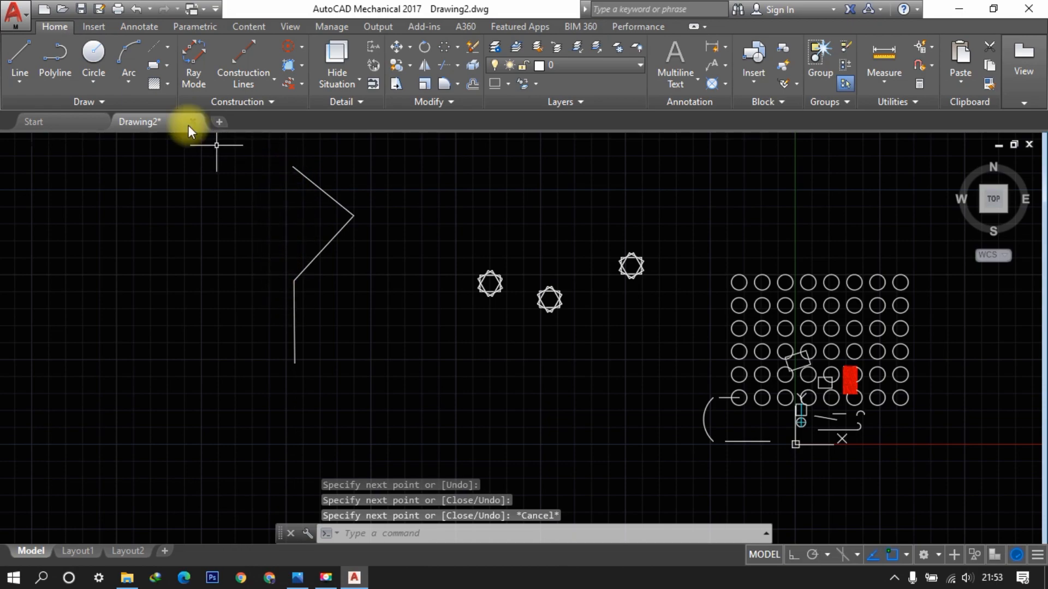
Draw a short horizontal line leftward from the upper endpoint of the three-segment profile.
left_click(21, 54)
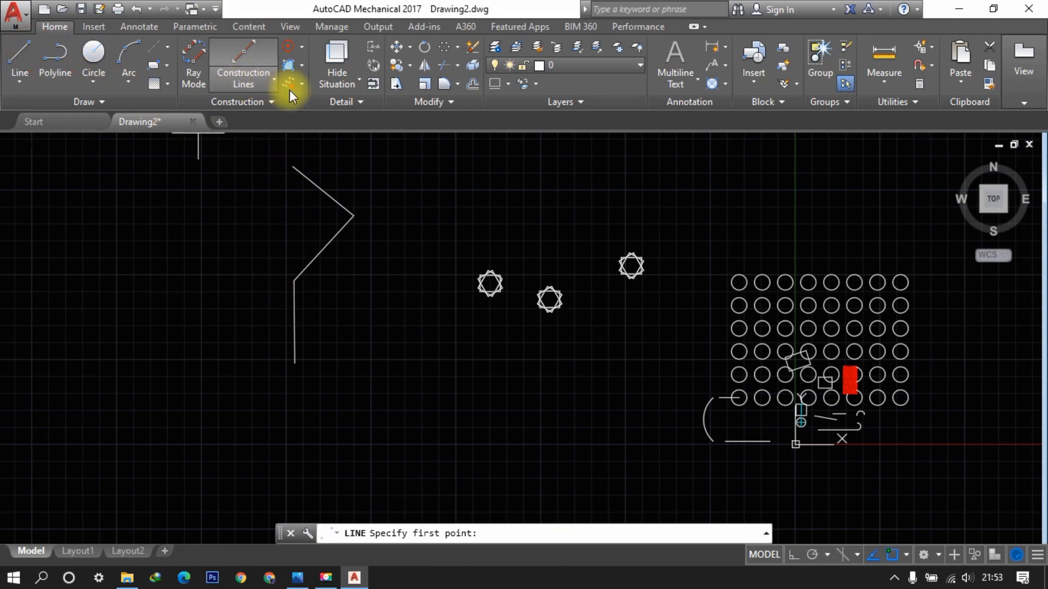
left_click(293, 165)
left_click(266, 166)
key("Escape")
key("Escape")
key("Escape")
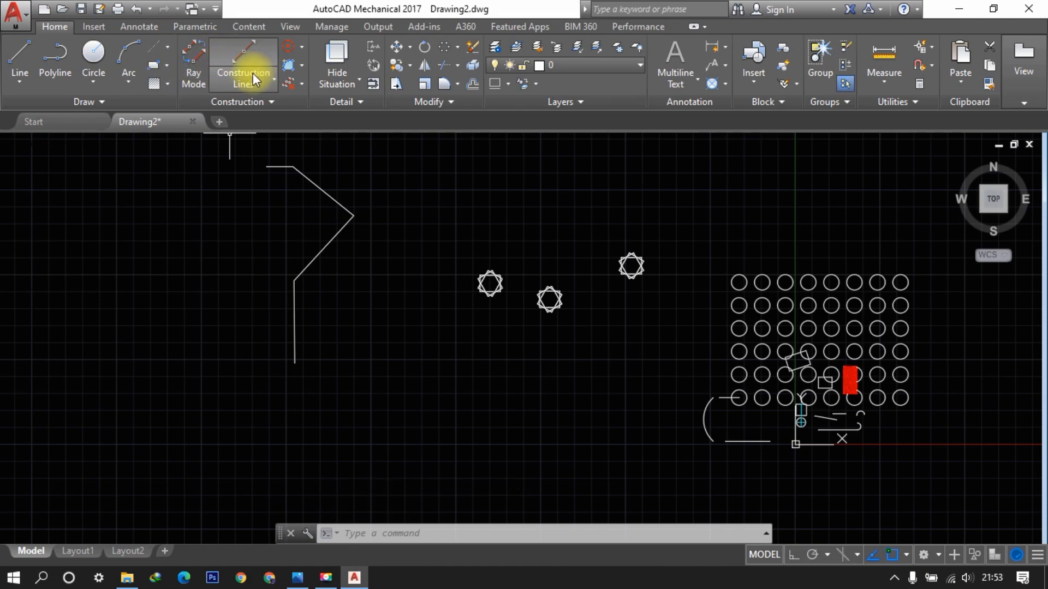
Place a vertical construction line through the left end of the short horizontal line.
left_click(248, 55)
left_click(351, 232)
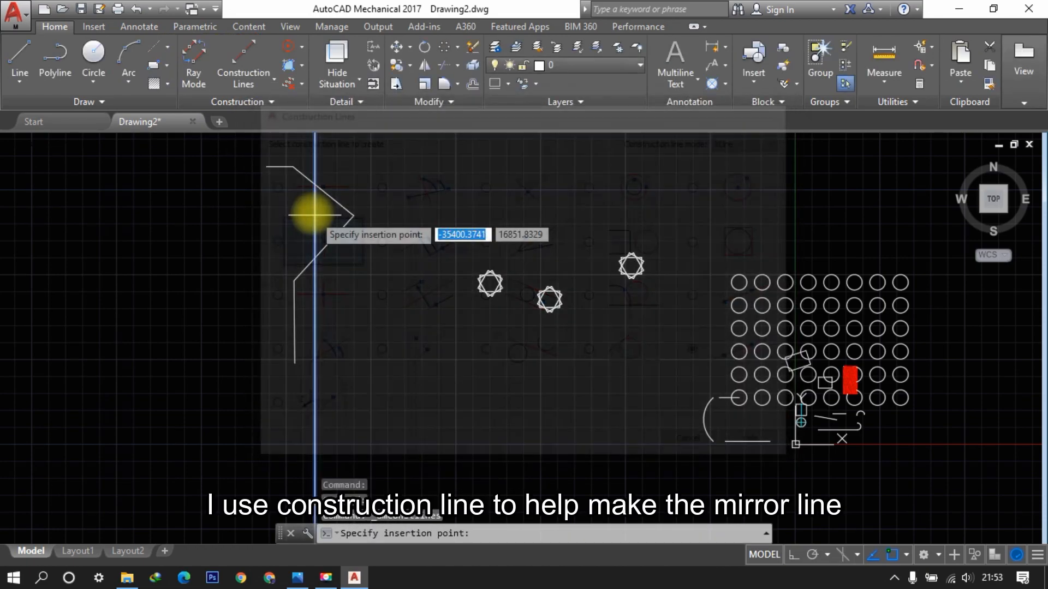
key("Escape")
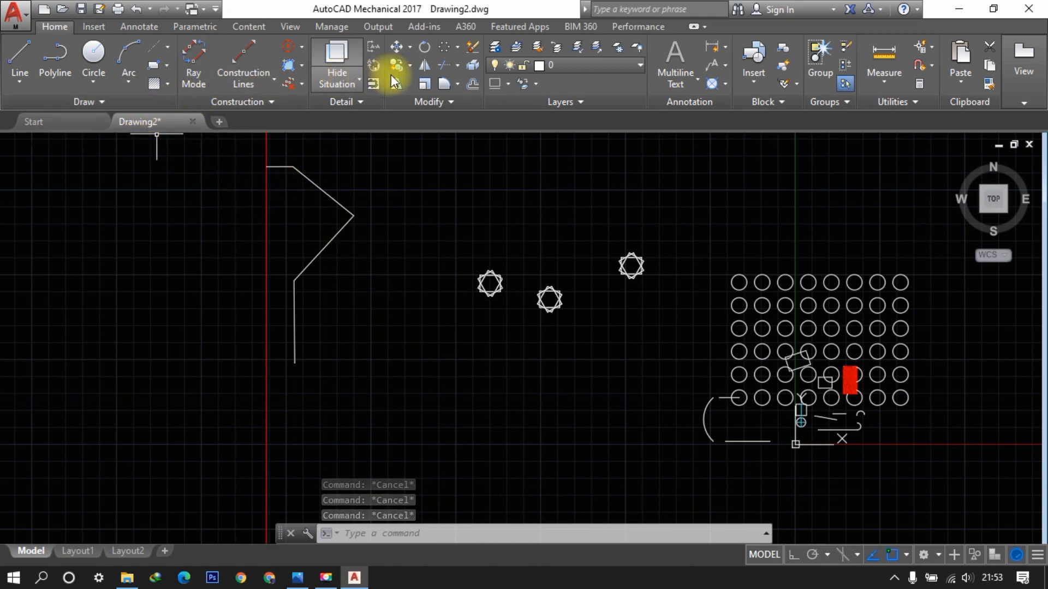
Mirror the four-line profile about the vertical construction line with Ortho on, keeping the source objects.
left_click(425, 68)
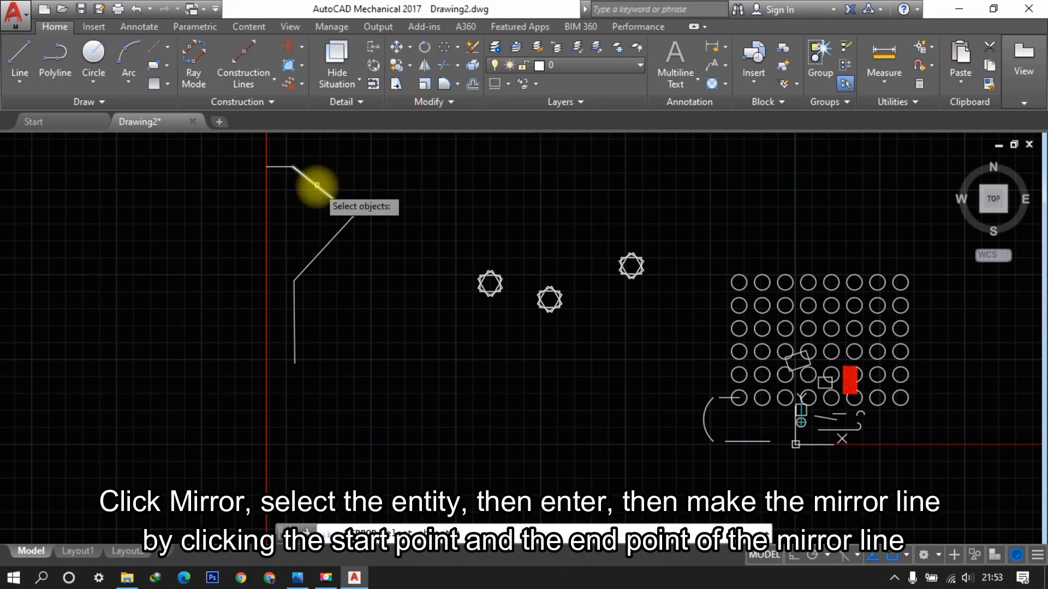
left_click(421, 135)
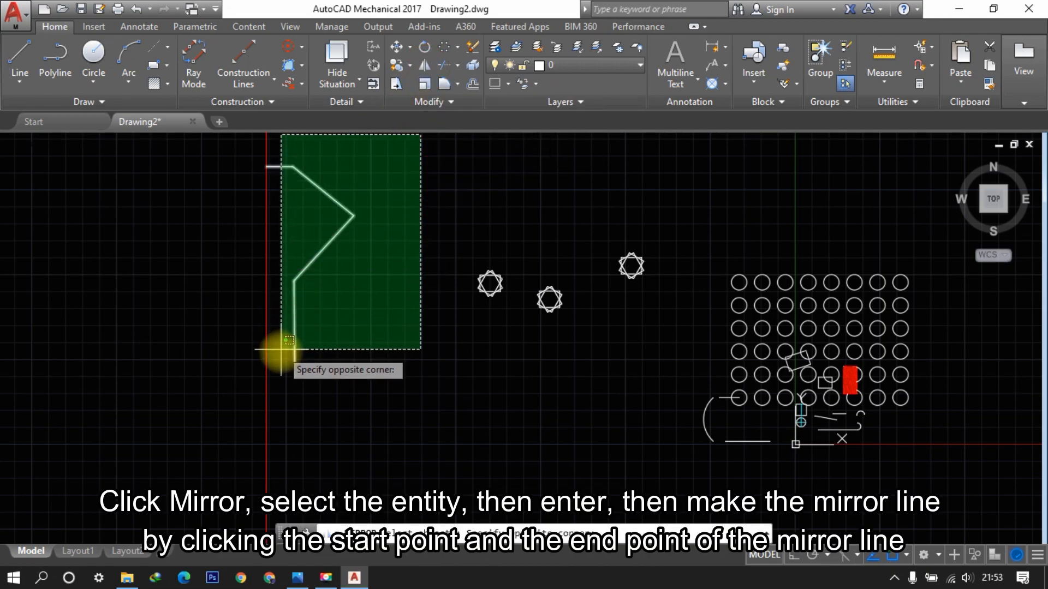
left_click(277, 366)
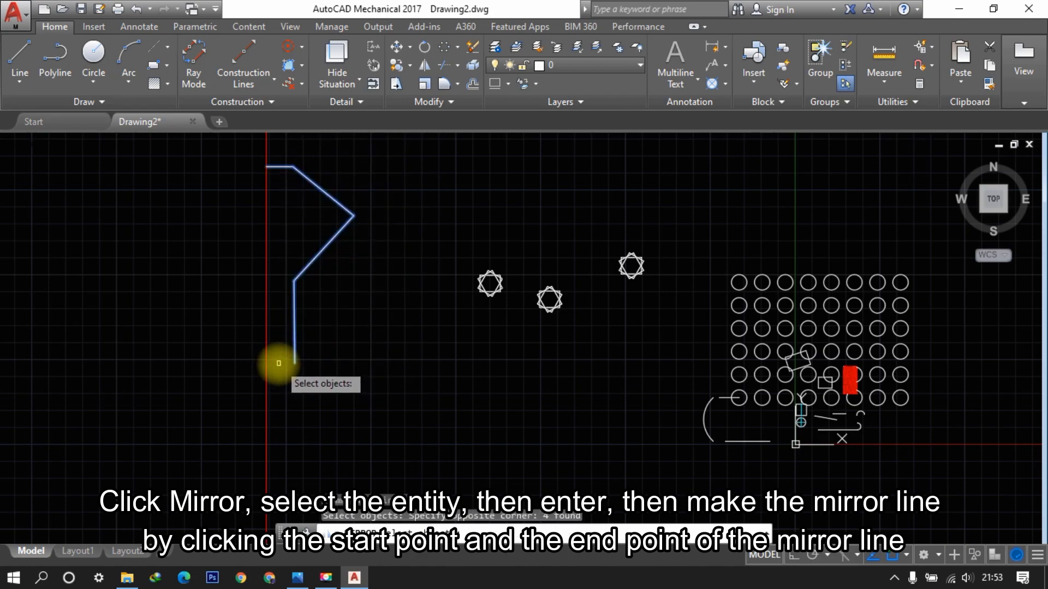
key("Return")
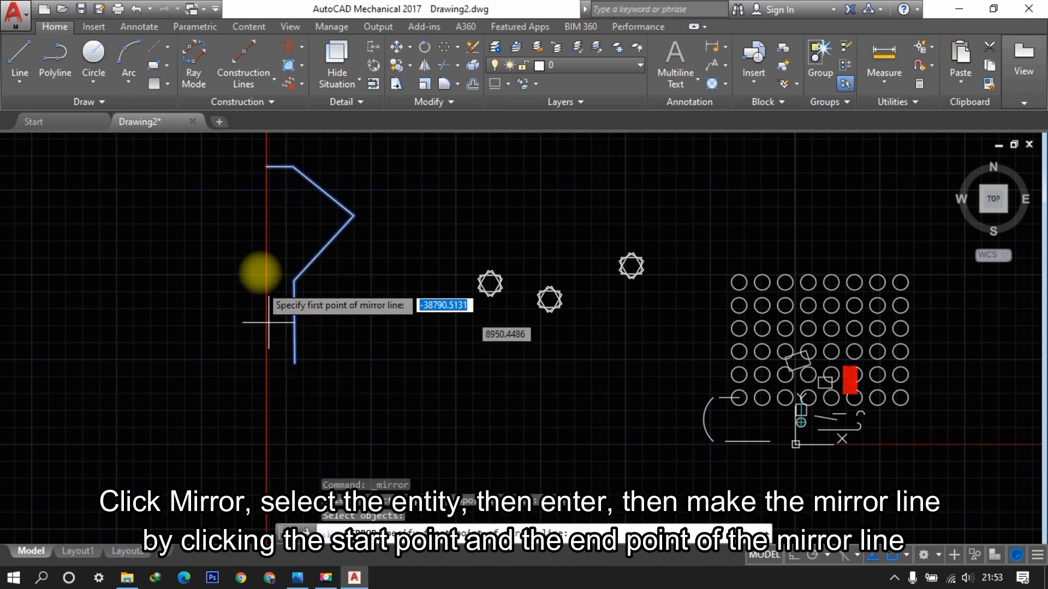
left_click(265, 169)
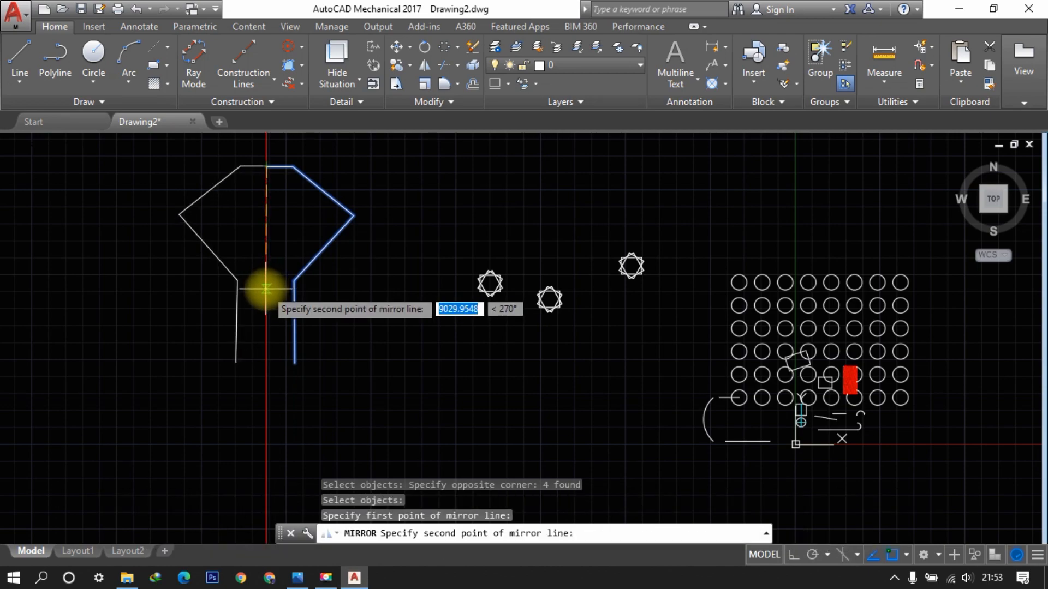
scroll(267, 284, "up", 4)
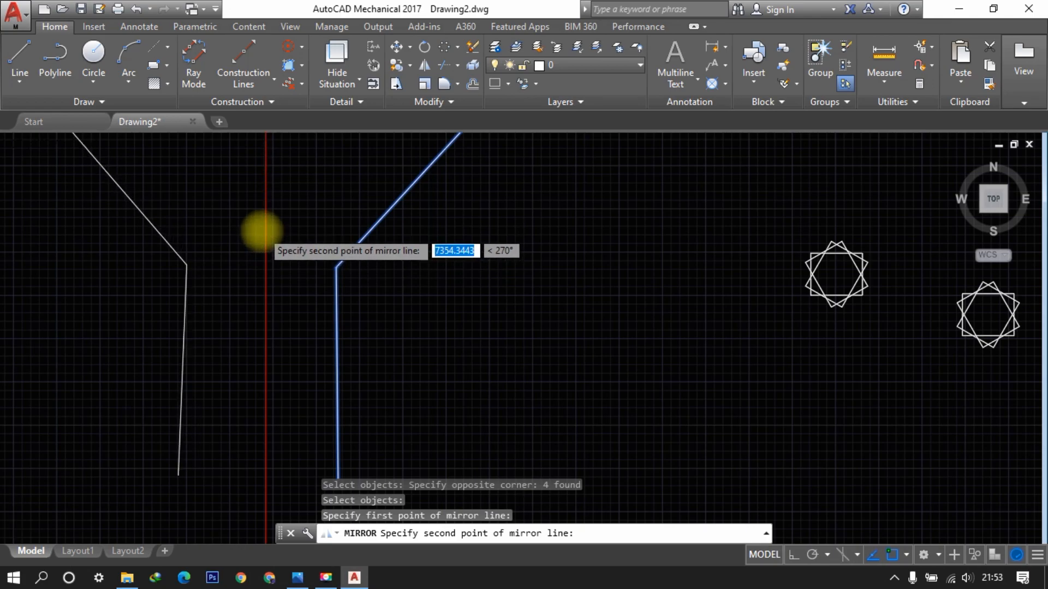
scroll(262, 283, "down", 4)
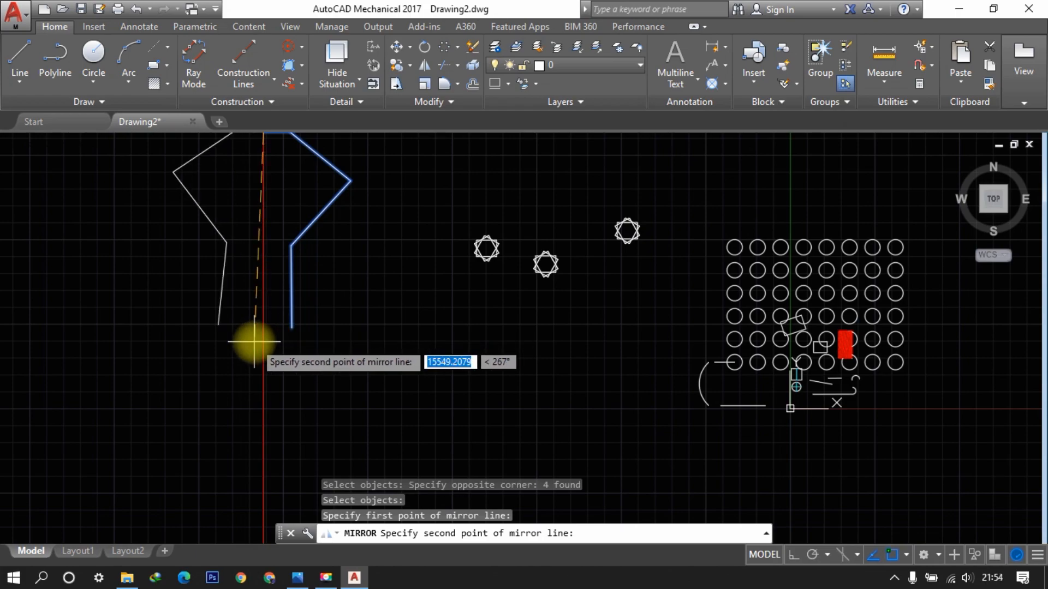
key("F8")
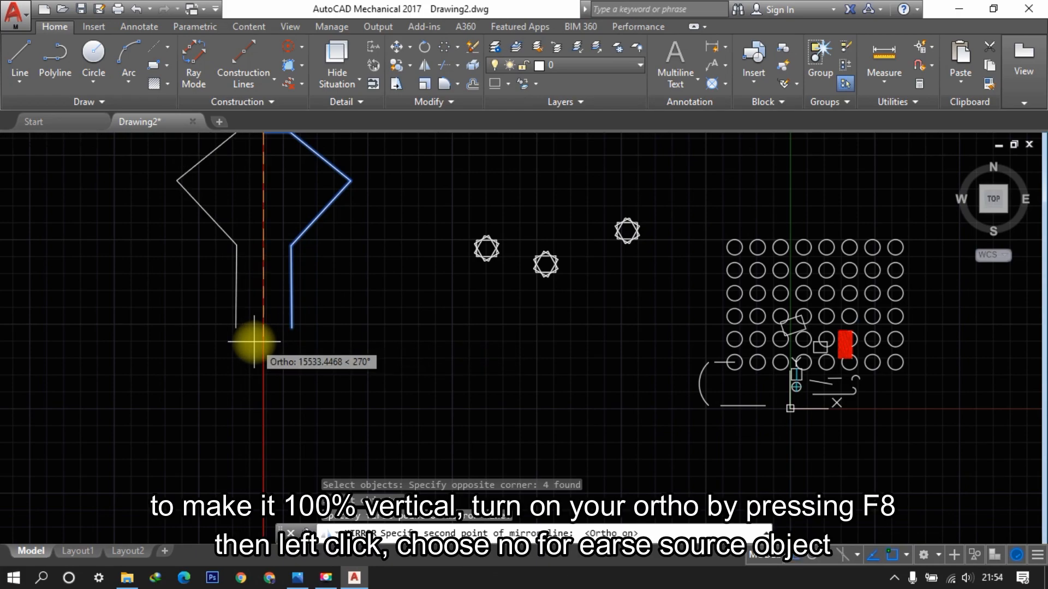
left_click(262, 321)
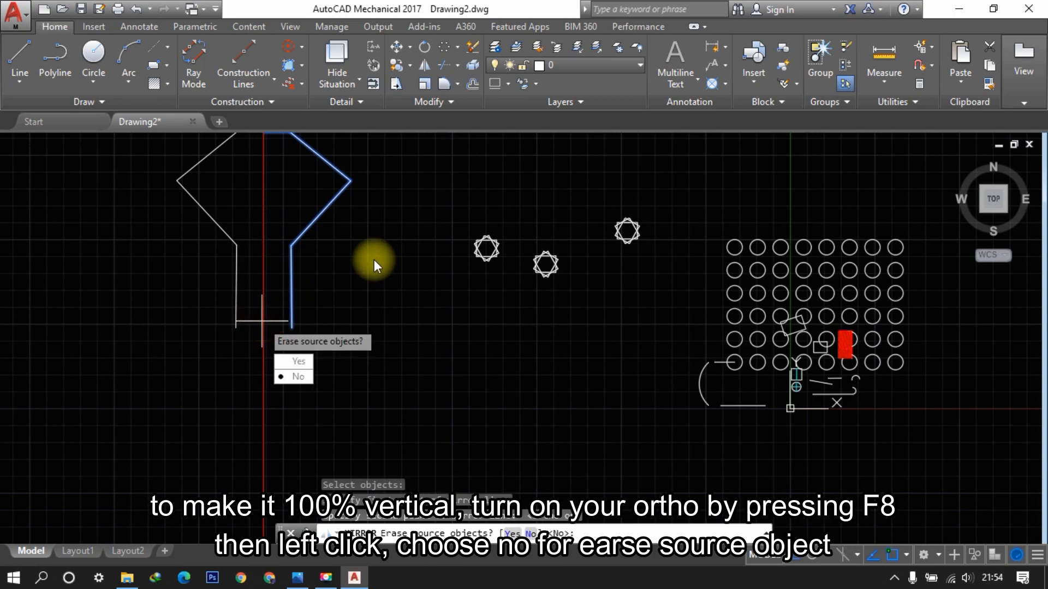
key("Return")
Delete the vertical construction line running through the middle of the mirrored outline.
scroll(224, 315, "down", 4)
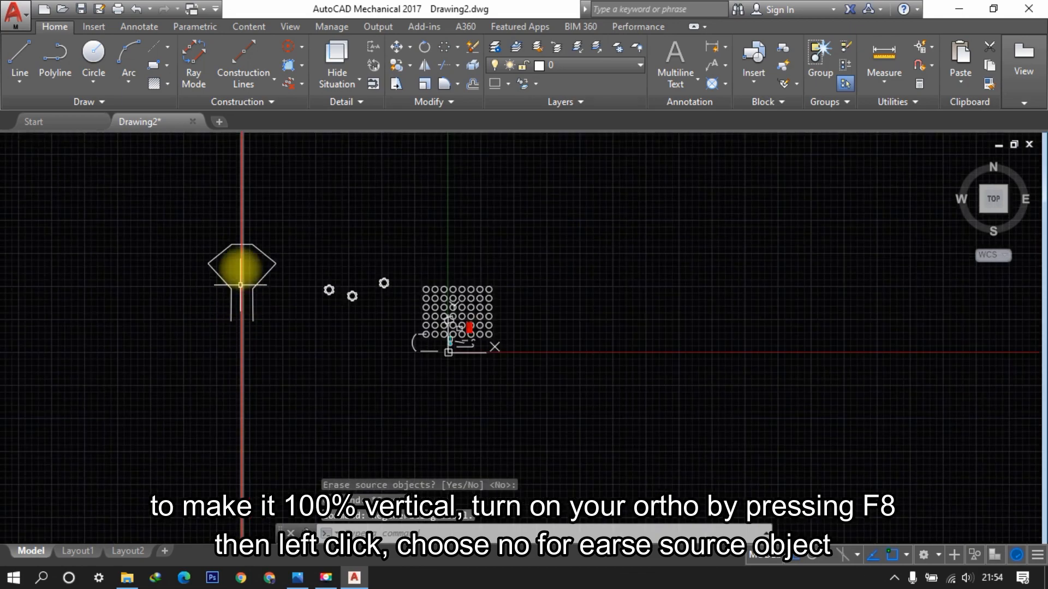
key("Return")
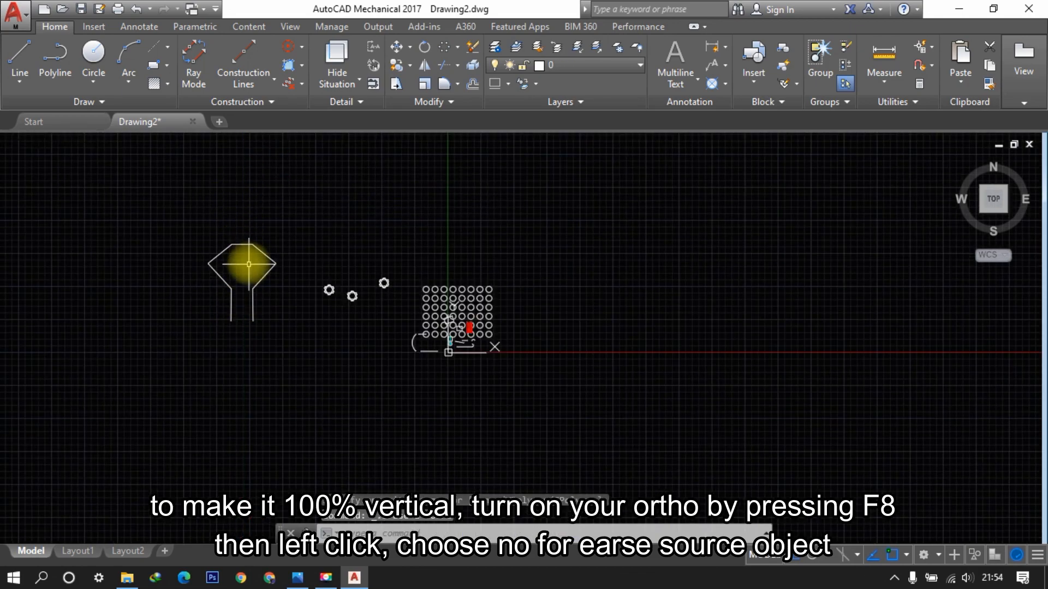
scroll(249, 264, "up", 4)
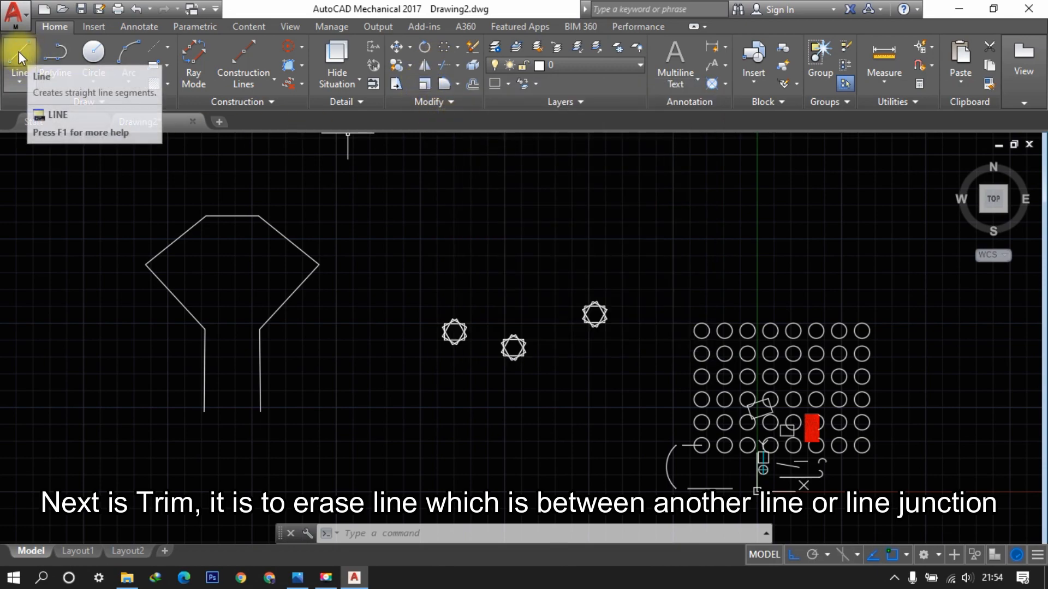
Turn Ortho off and draw two diagonal lines across the mirrored outline, from its upper right to its lower left.
left_click(366, 163)
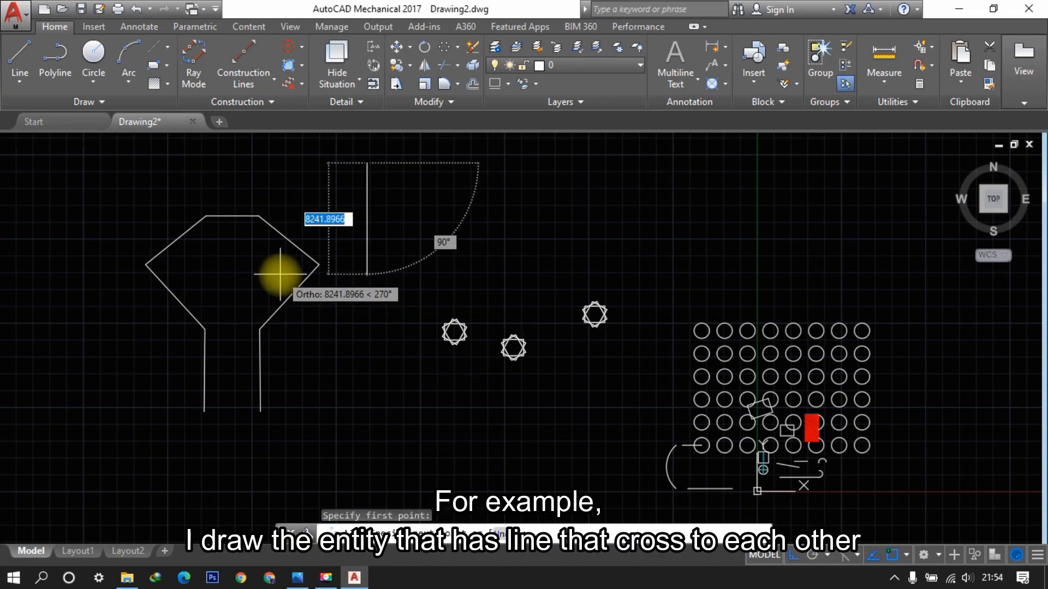
key("F8")
left_click(108, 376)
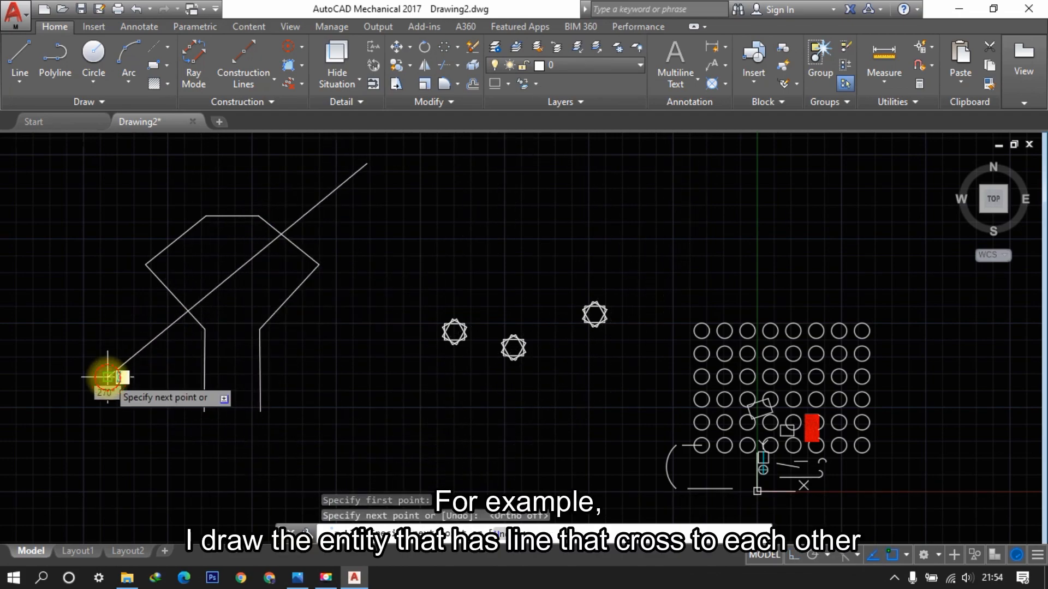
key("Escape")
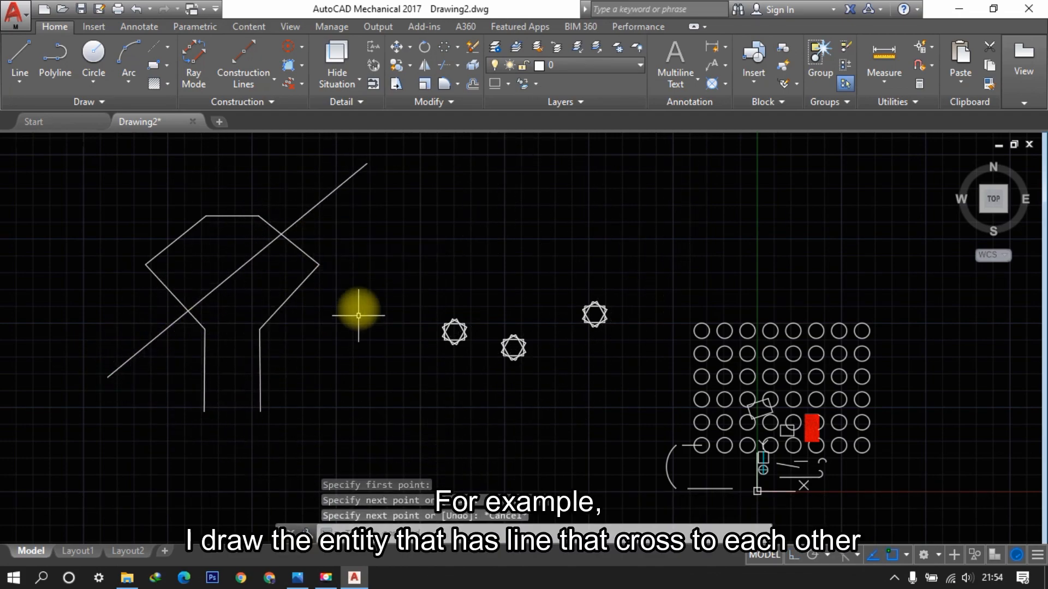
left_click(20, 53)
left_click(419, 217)
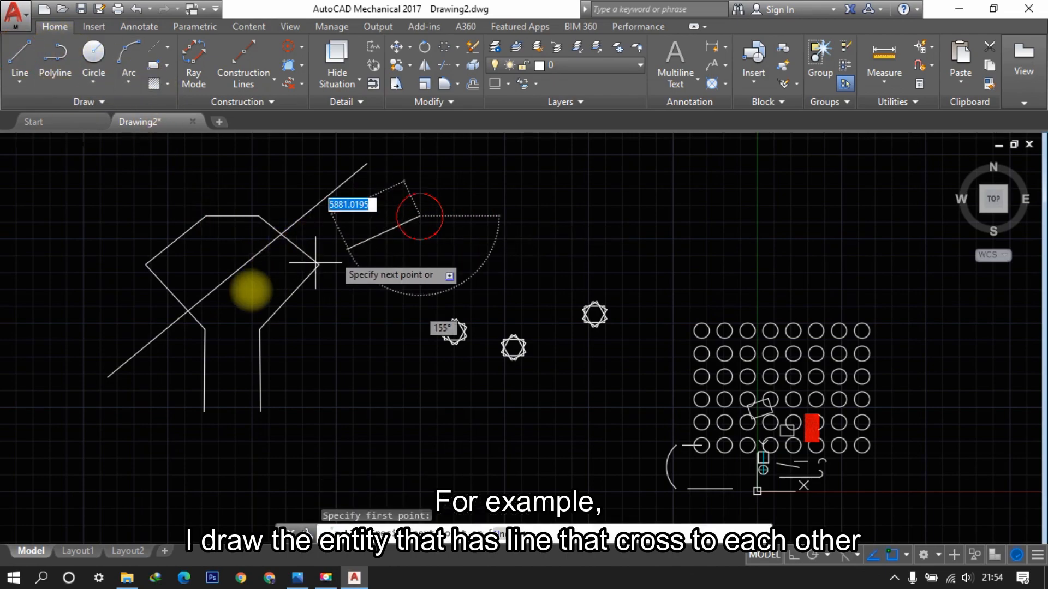
left_click(98, 364)
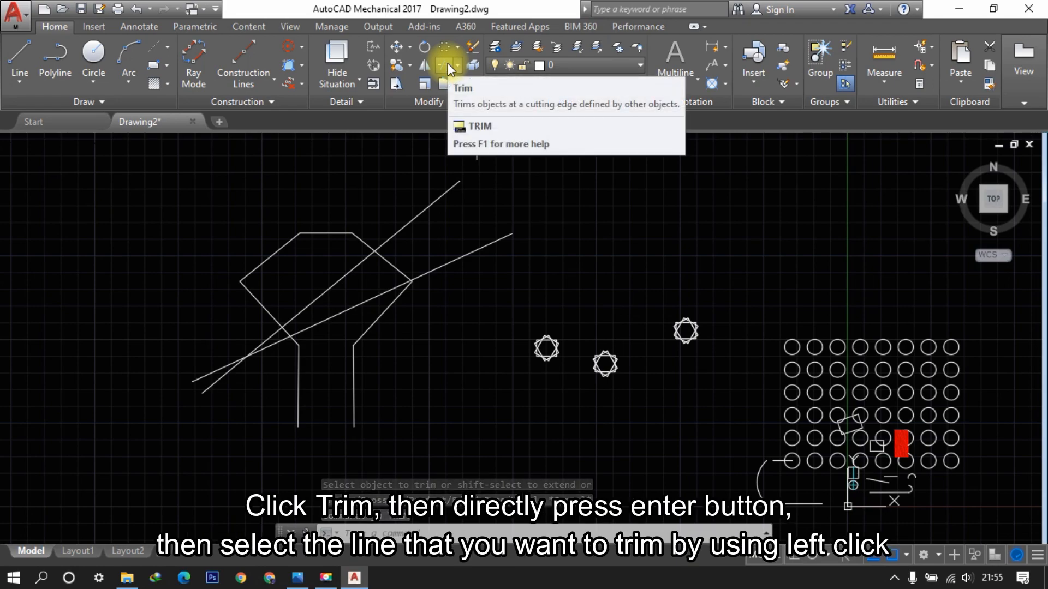
Using Trim with all objects as cutting edges, remove the outline's upper-right edge portion between the two diagonal lines.
left_click(447, 63)
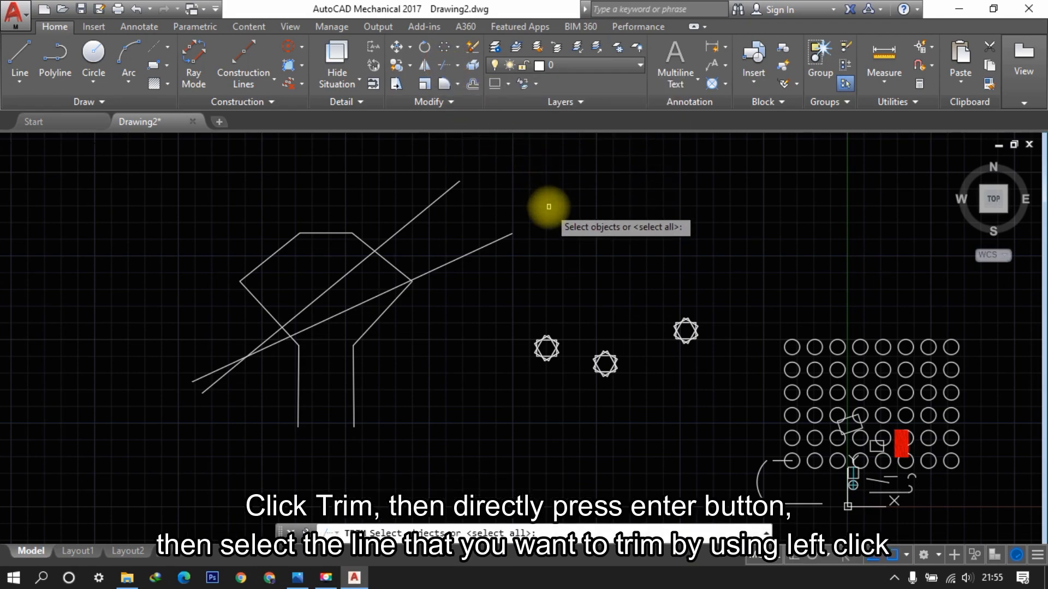
key("Return")
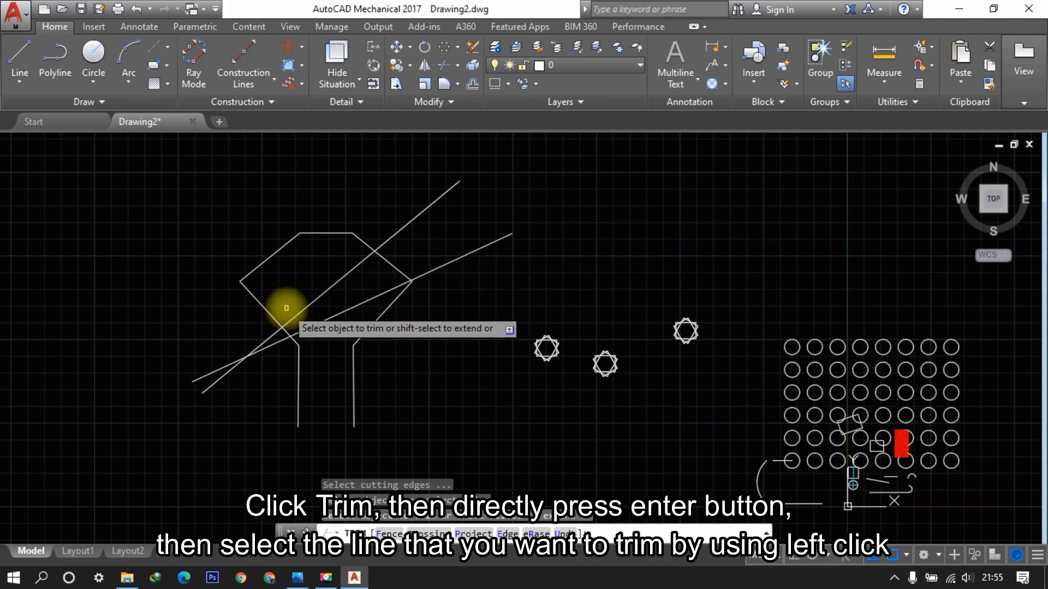
scroll(379, 273, "up", 2)
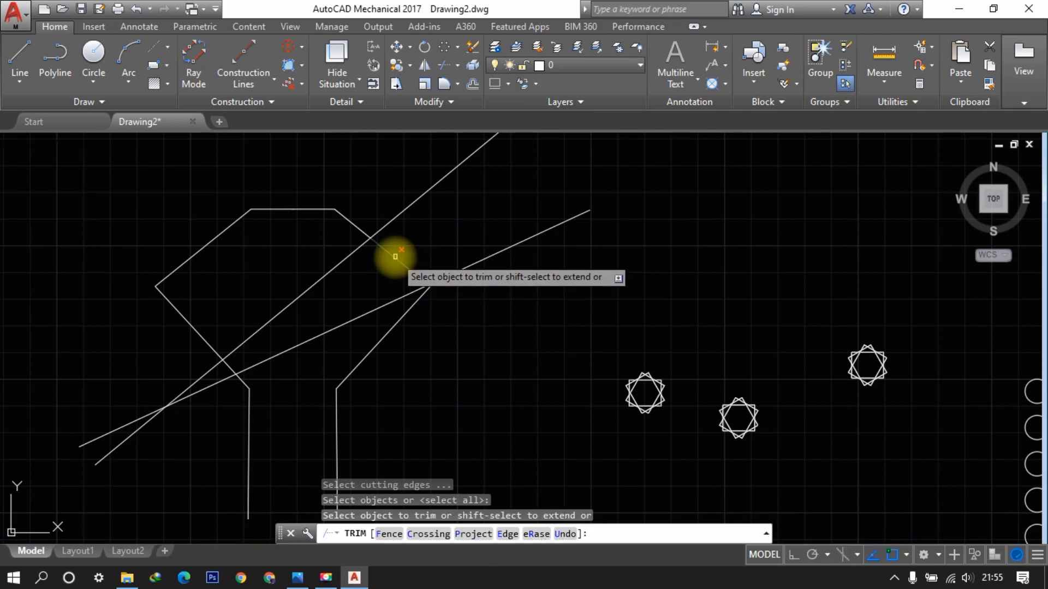
left_click(395, 257)
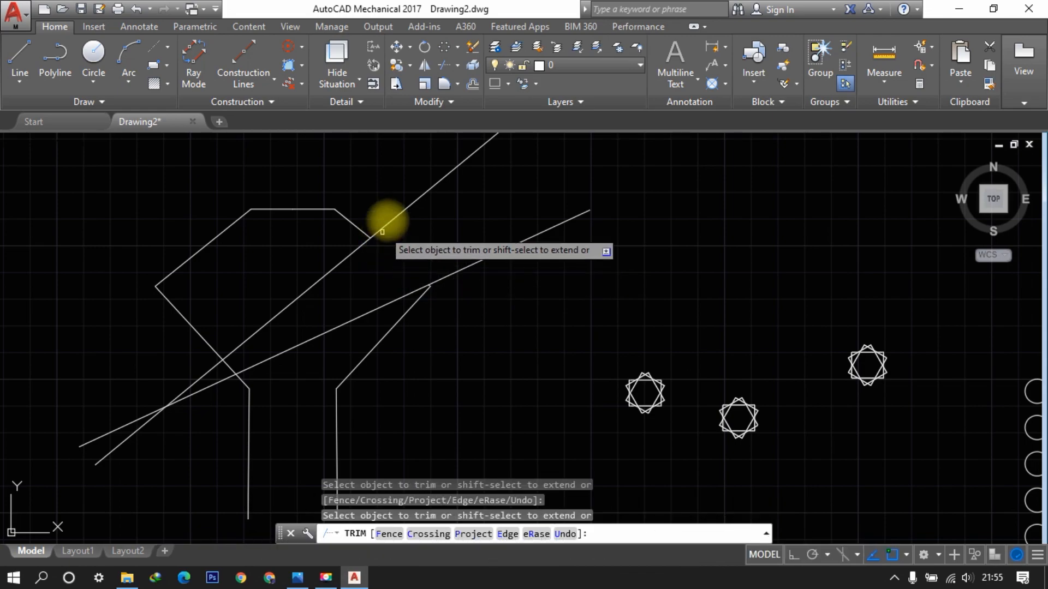
Trim the steeper diagonal line's upper end where it extends beyond the outline's upper-right edge.
scroll(367, 239, "up", 3)
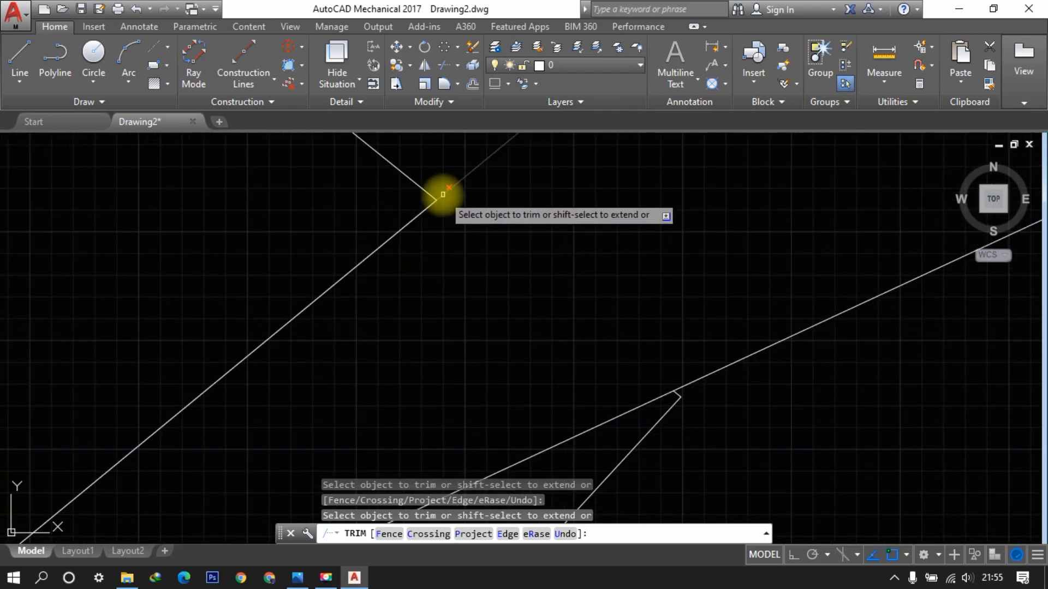
scroll(433, 198, "up", 2)
scroll(448, 202, "down", 3)
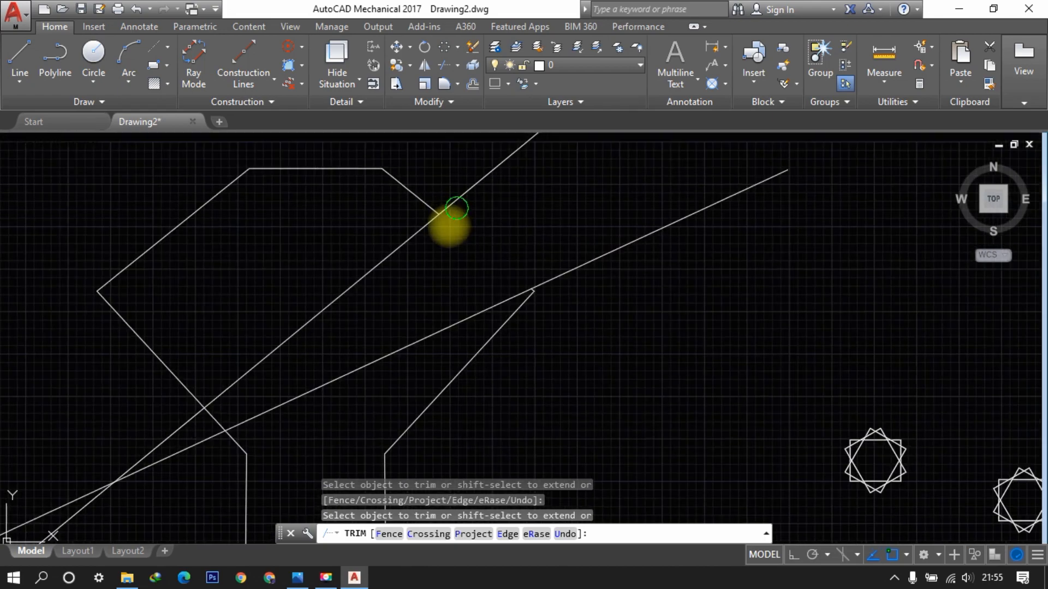
middle_click_drag(445, 222, 445, 273)
left_click(446, 268)
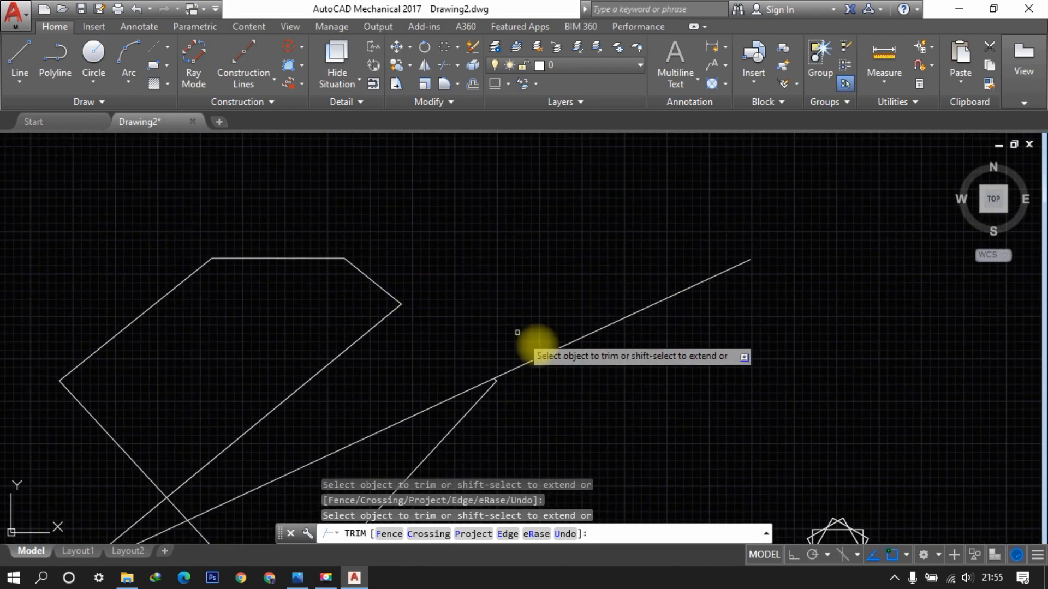
Trim the shallower diagonal beyond the outline's right corner and the steeper diagonal's portion inside the outline, ending the trim.
left_click(543, 356)
left_click(381, 323)
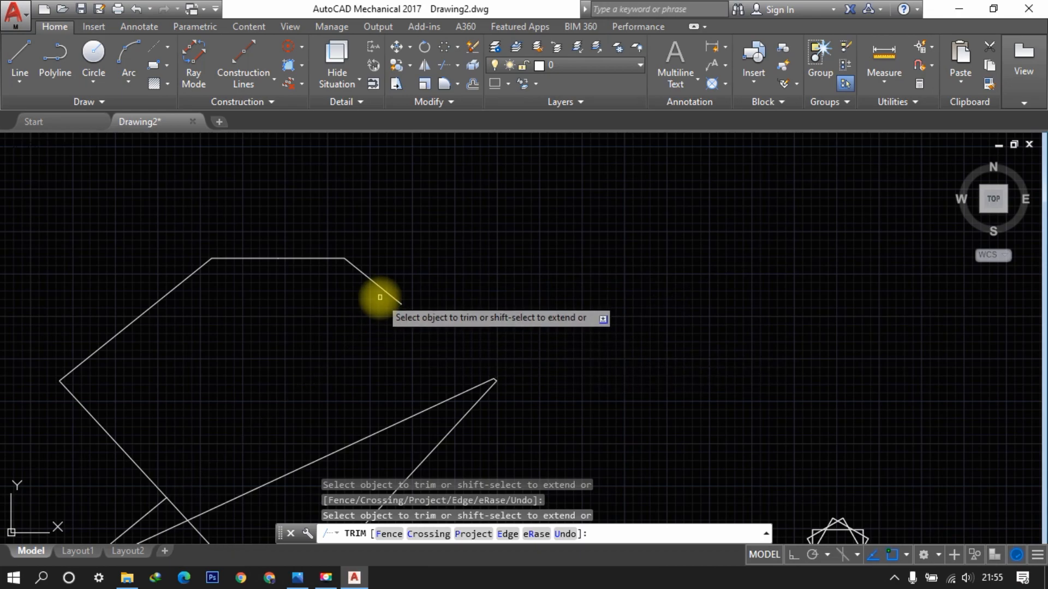
key("Return")
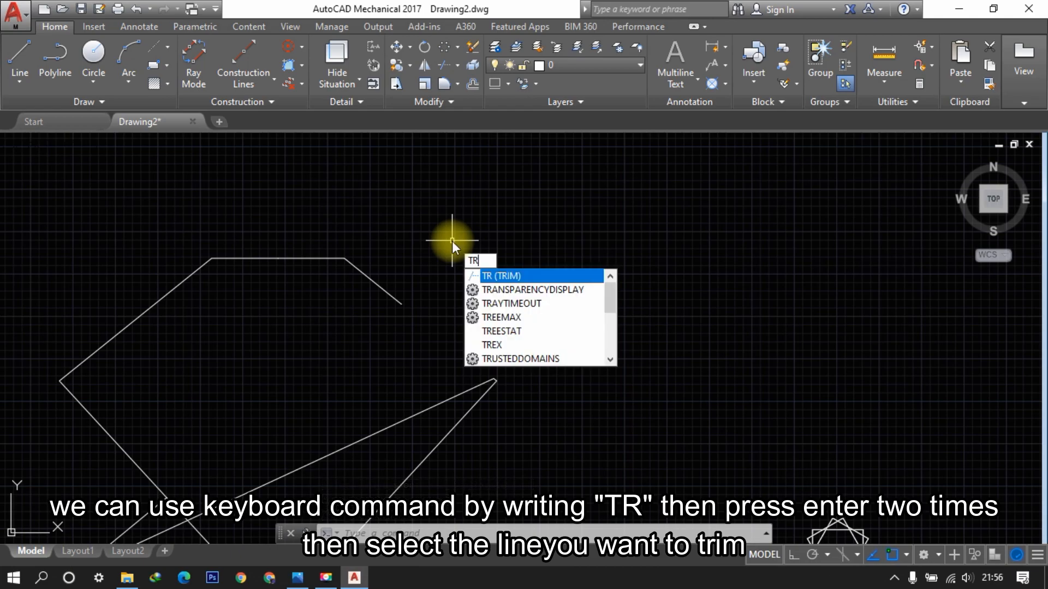
Using Trim with all objects as cutting edges, remove the shallower diagonal inside the outline and the outline's lower-left edge piece between the two diagonals.
key("Return")
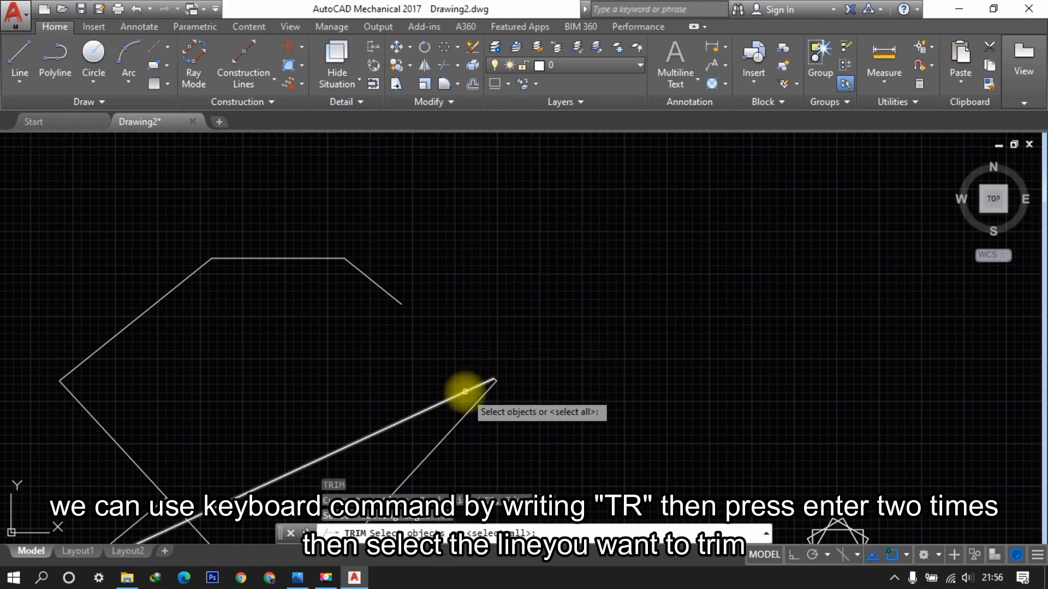
key("Return")
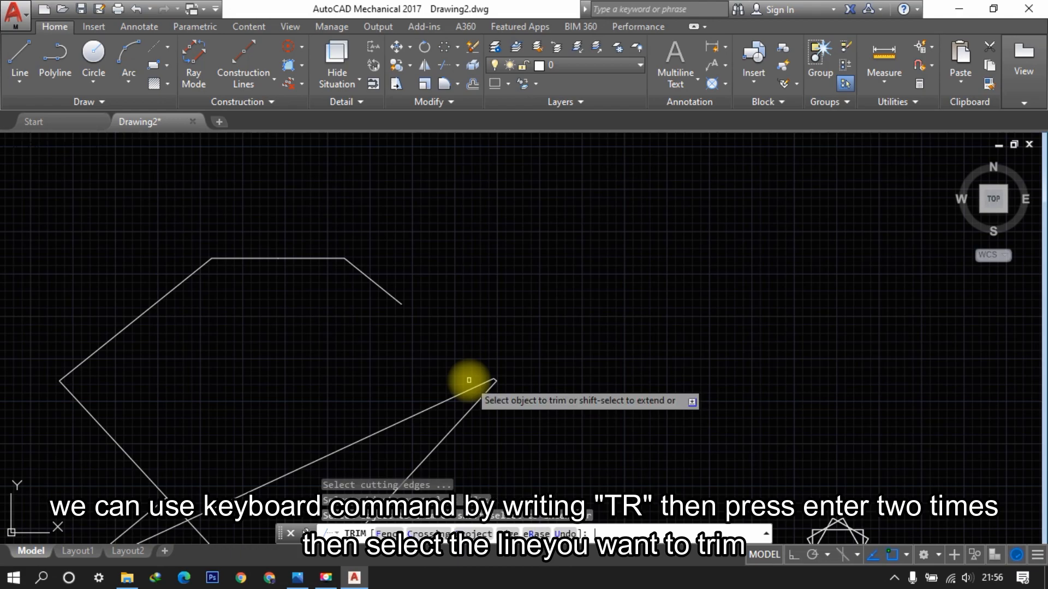
middle_click_drag(351, 402, 480, 346)
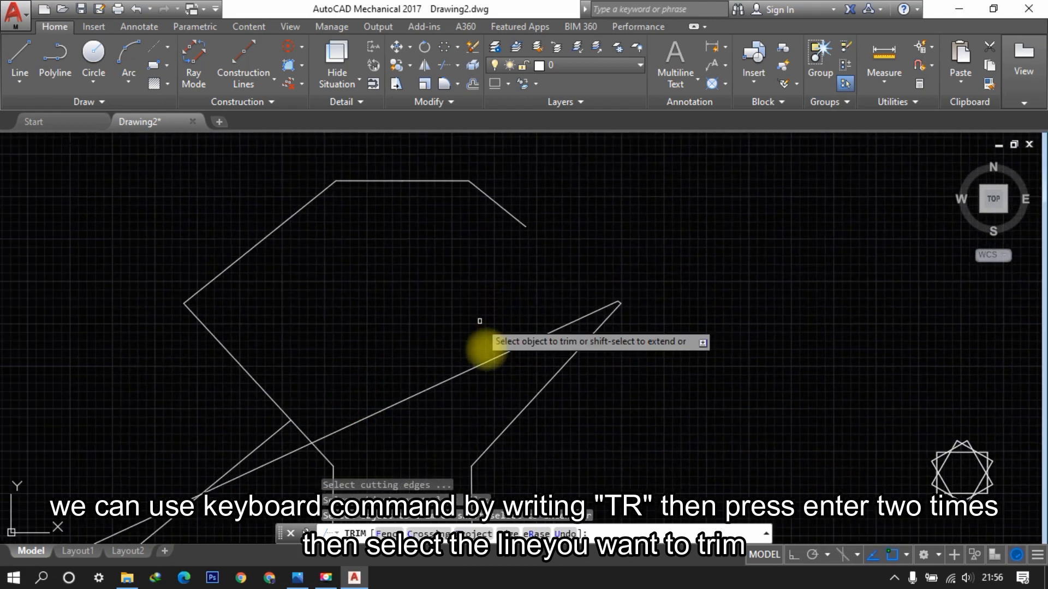
left_click(306, 436)
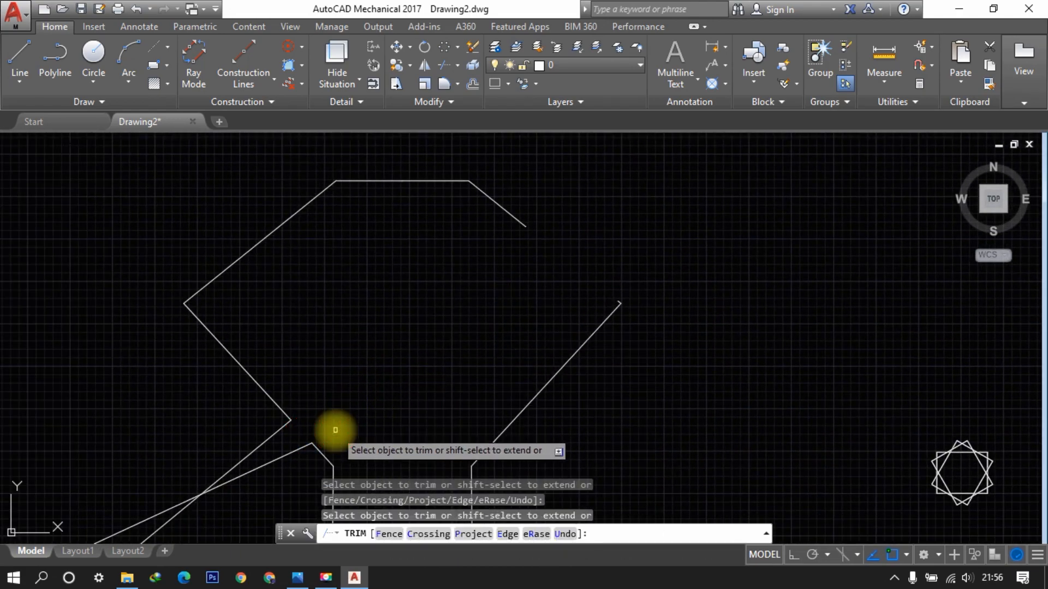
Trim the lower-left ends of both diagonals beyond their crossing point, leaving a pointed notch on the outline, and end the trim.
middle_click_drag(300, 416, 540, 334)
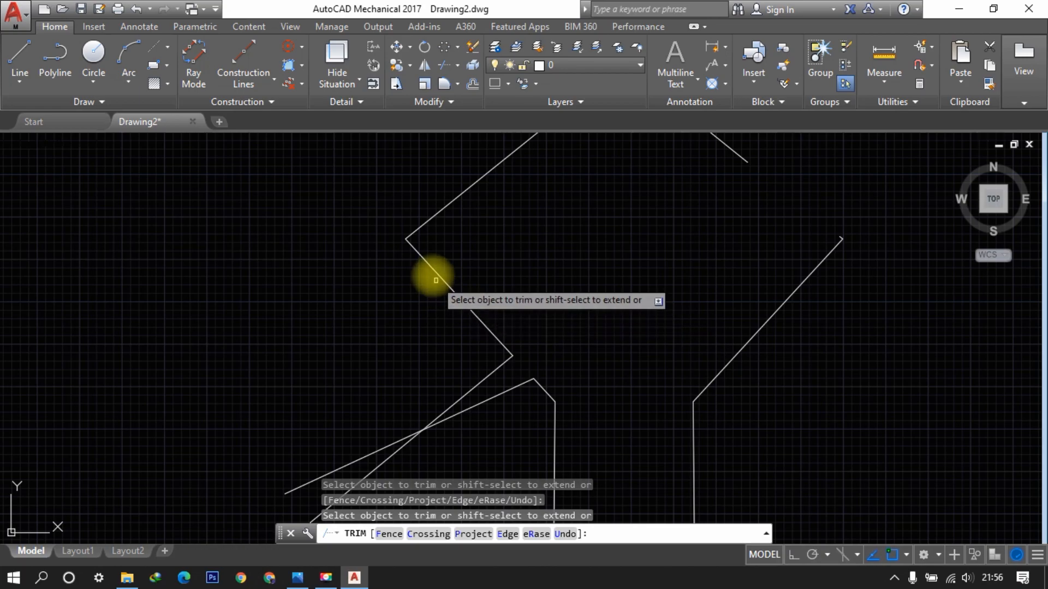
scroll(435, 280, "up", 4)
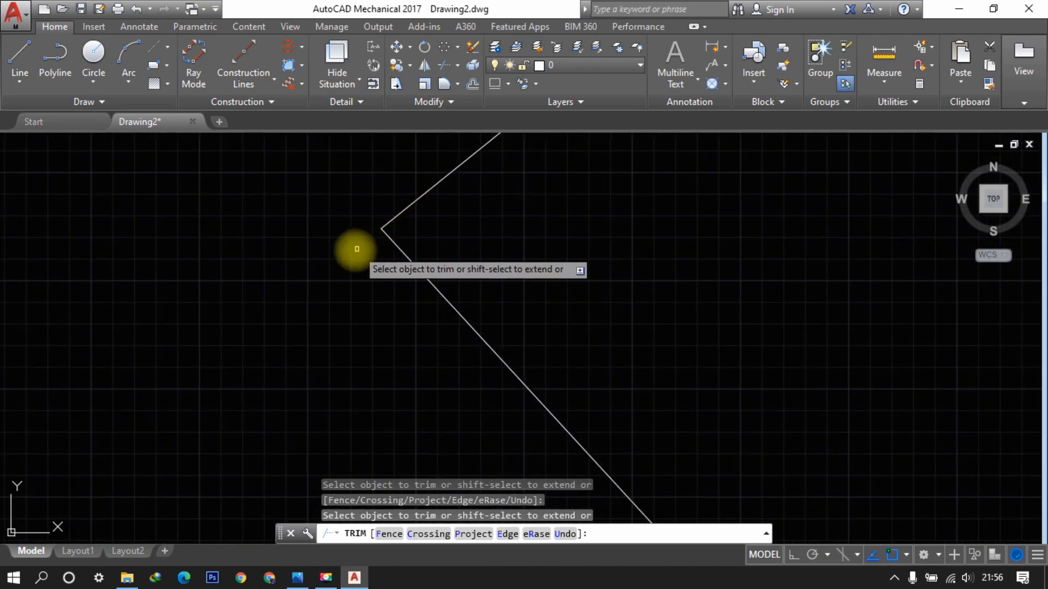
scroll(399, 232, "down", 4)
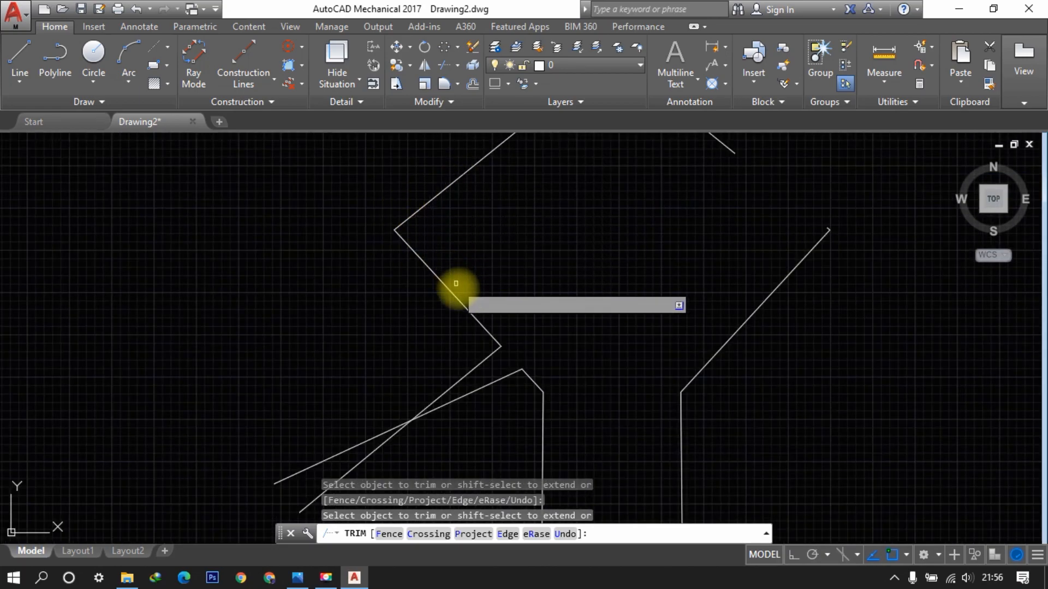
left_click(374, 436)
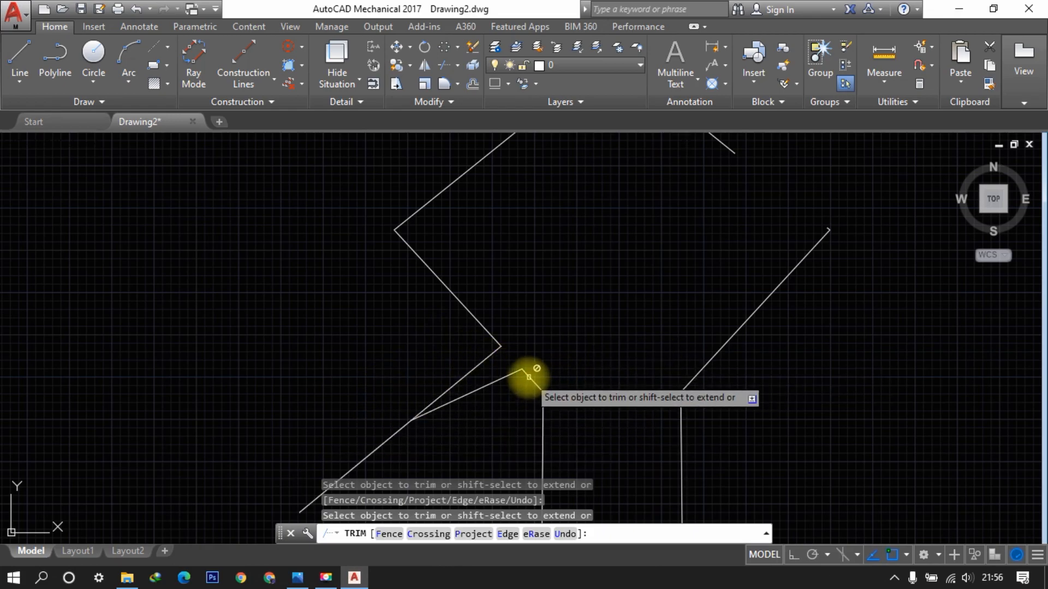
scroll(524, 327, "down", 5)
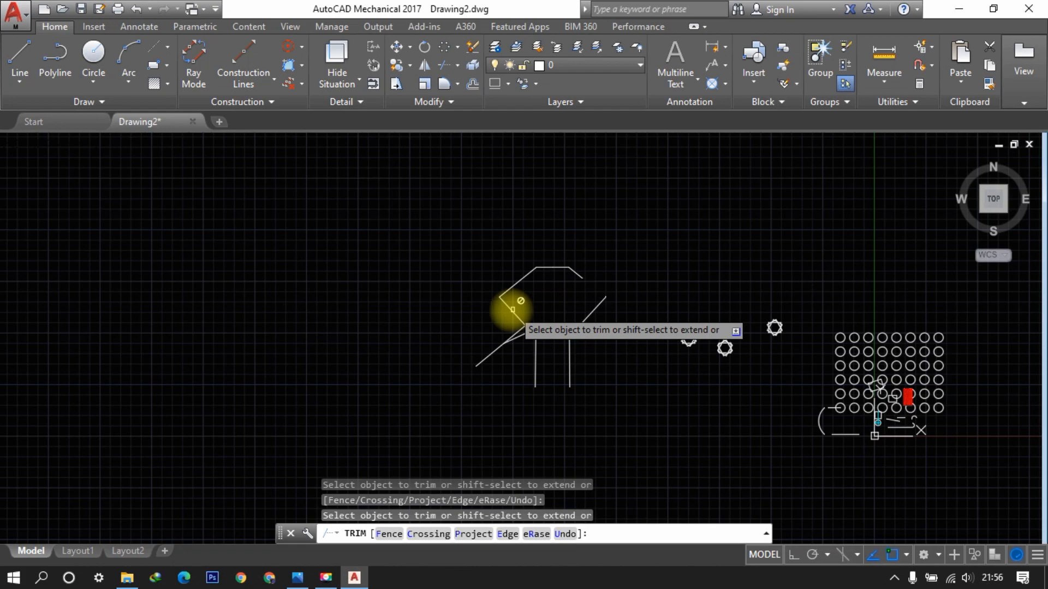
scroll(512, 309, "up", 4)
scroll(538, 311, "down", 2)
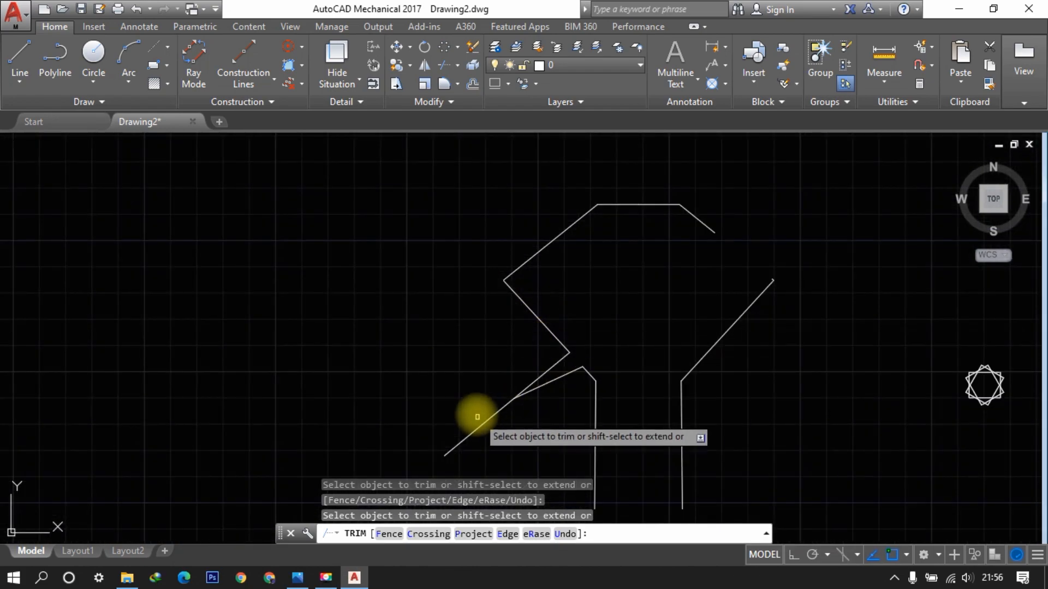
scroll(478, 417, "up", 2)
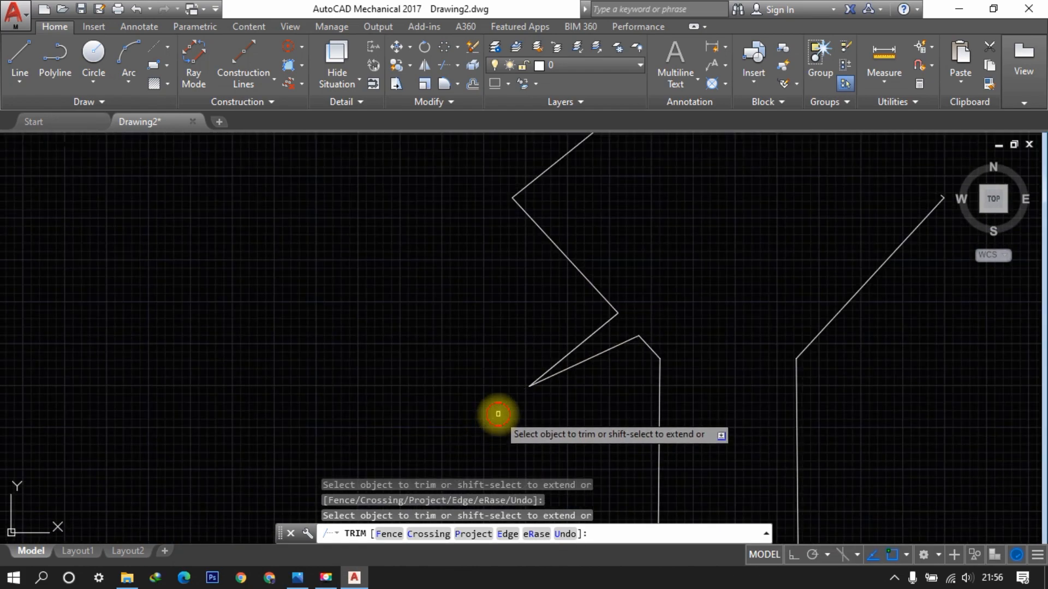
scroll(475, 338, "down", 3)
key("Escape")
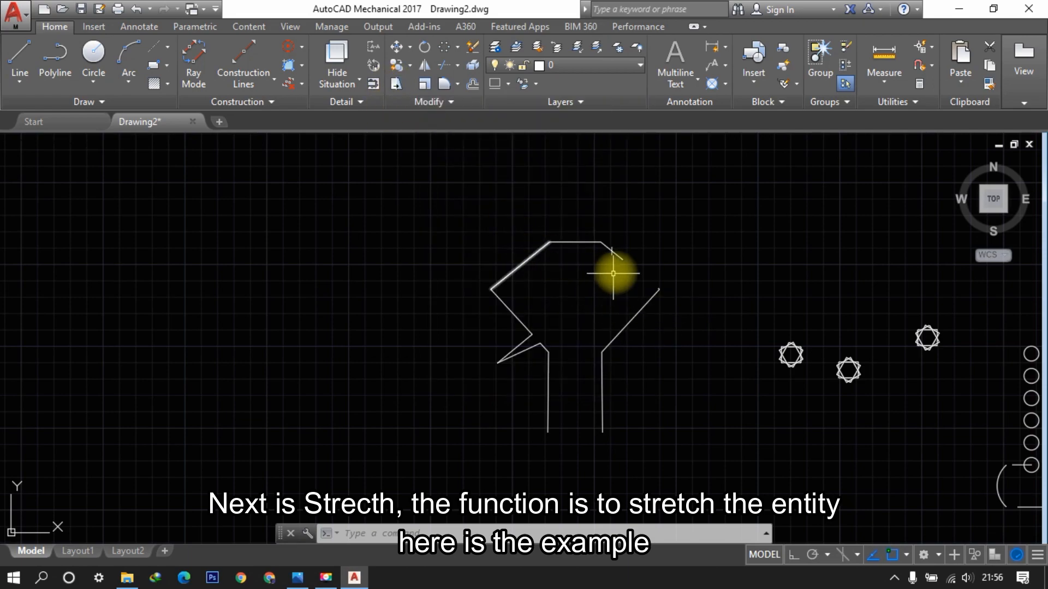
left_click(20, 55)
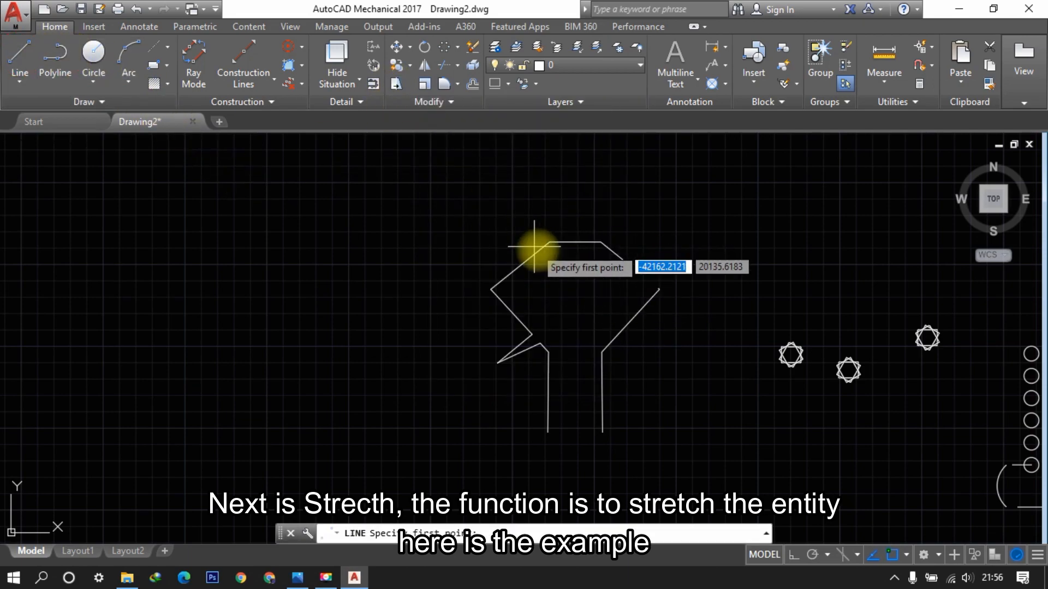
scroll(665, 290, "up", 5)
key("Escape")
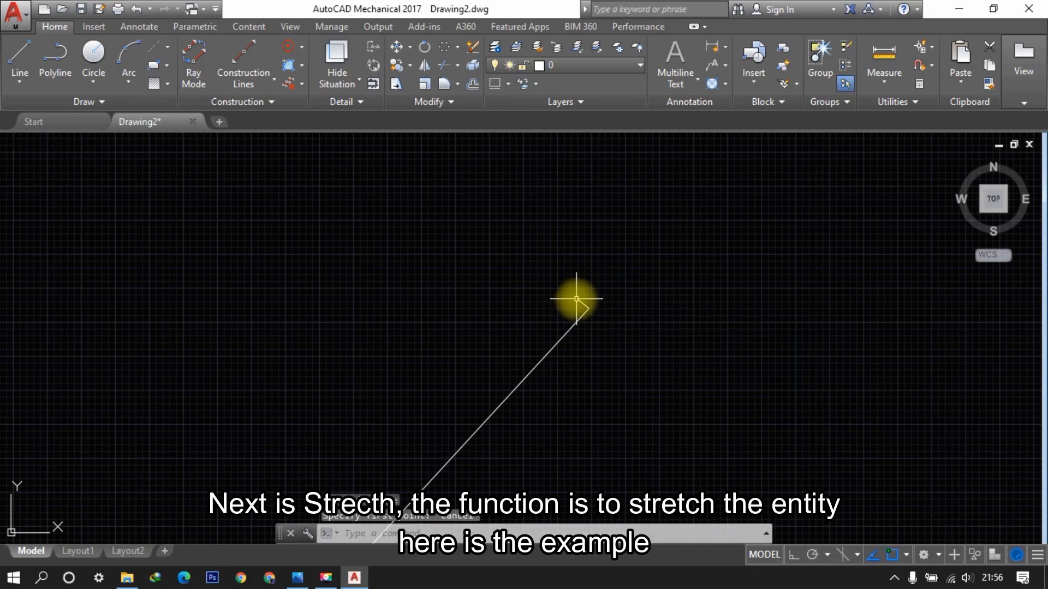
Stretch the free end of the tiny segment at the outline's right corner to the open end of the upper-right edge, closing the gap.
left_click(577, 299)
scroll(584, 271, "up", 2)
scroll(568, 330, "up", 5)
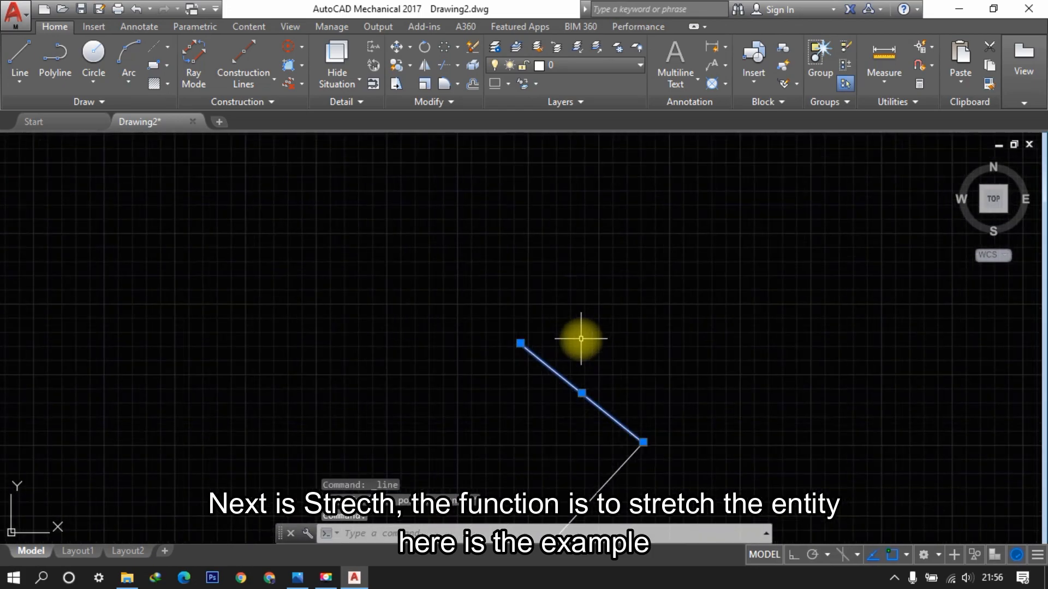
key("Escape")
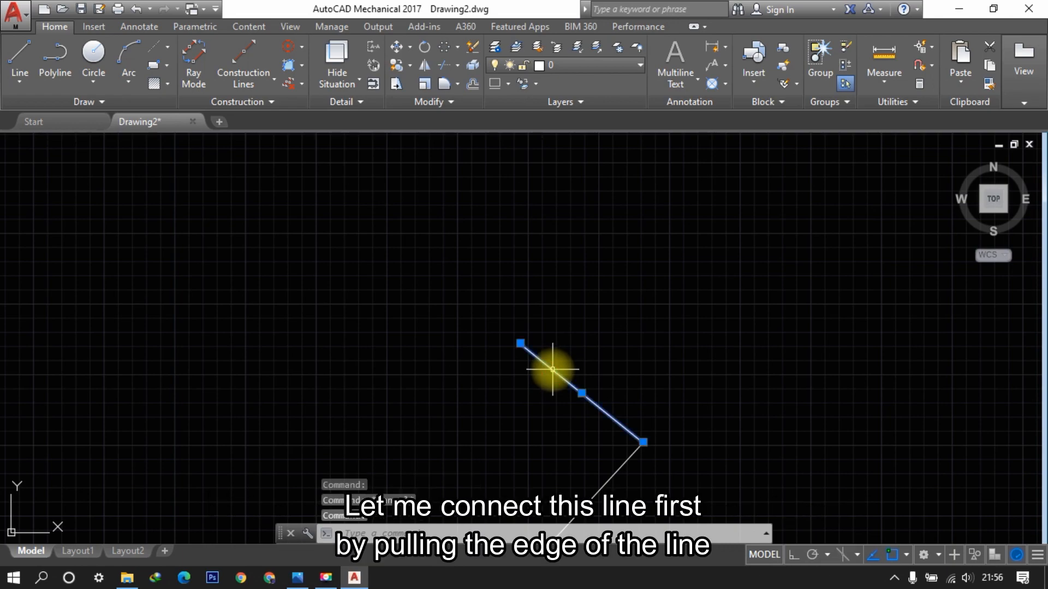
left_click(520, 344)
middle_click_drag(292, 260, 515, 373)
scroll(508, 363, "down", 9)
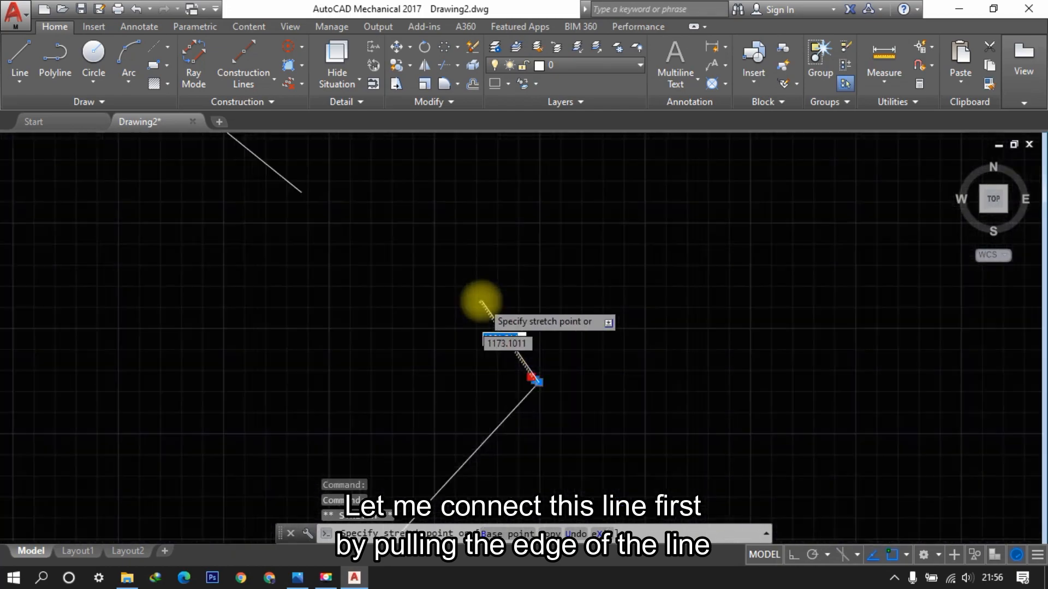
left_click(404, 260)
key("Escape")
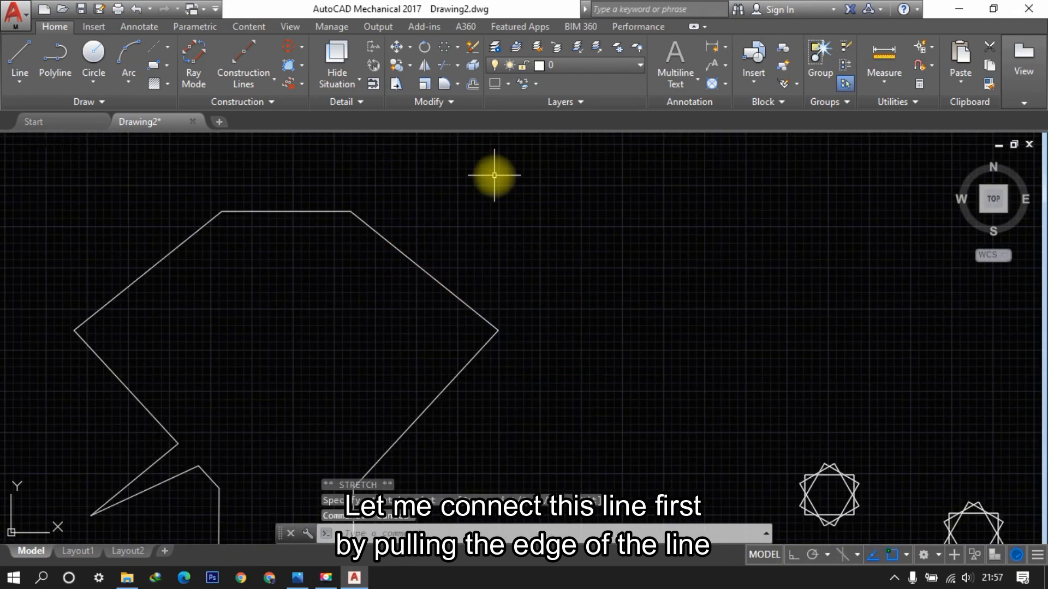
Stretch the outline's top edge and its adjoining slanted edges up and to the left, using the upper-left corner as base point.
left_click(396, 83)
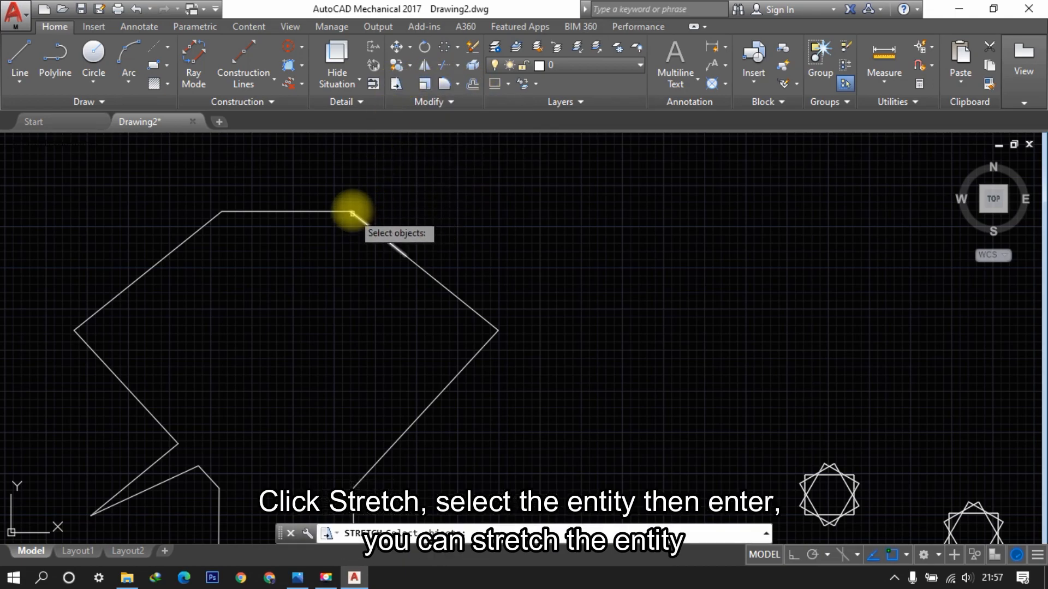
left_click(390, 147)
left_click(129, 328)
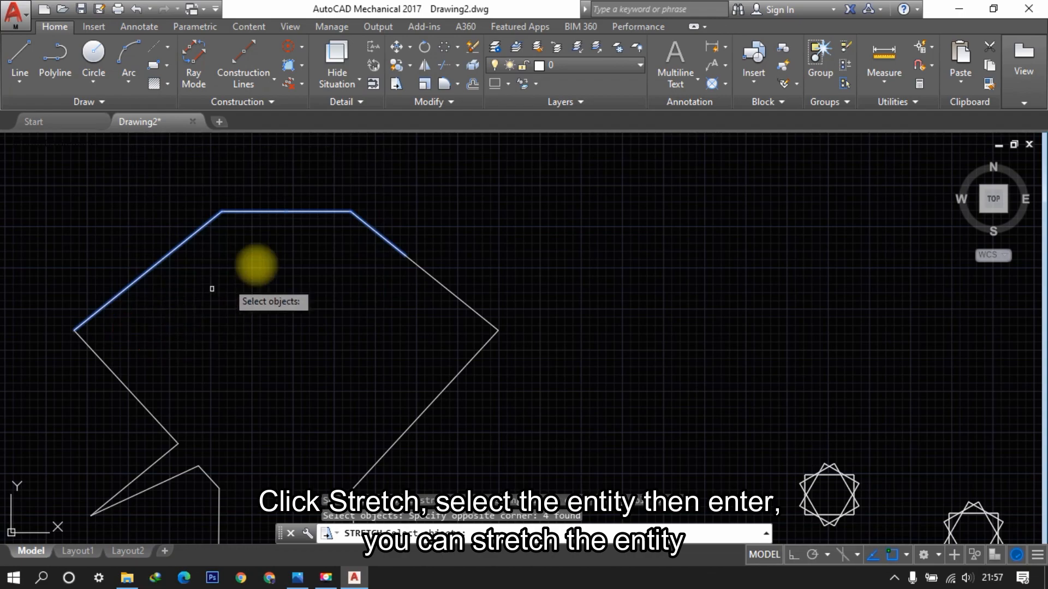
key("Return")
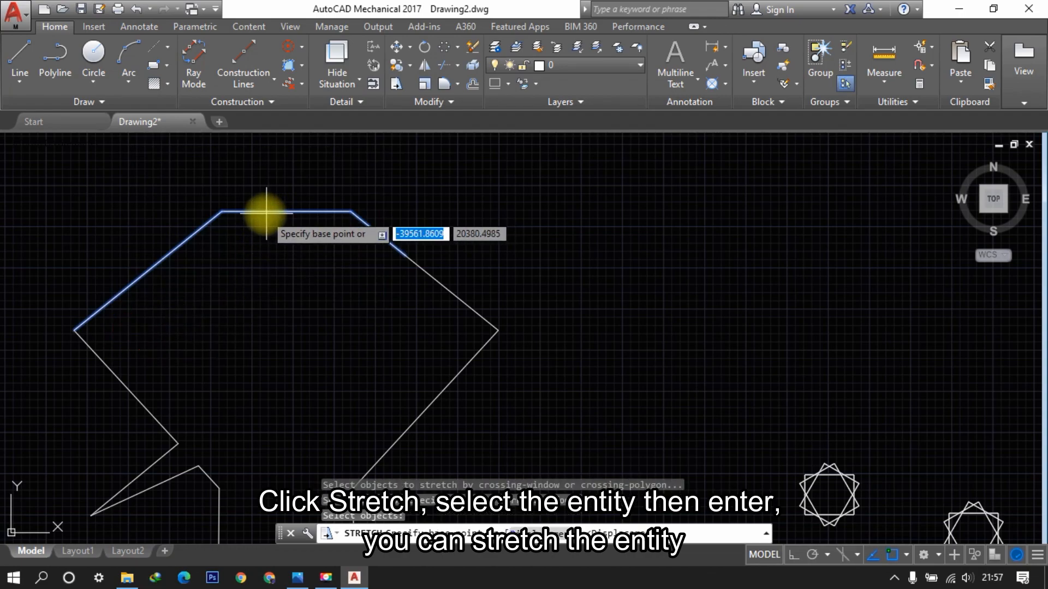
left_click(221, 211)
middle_click_drag(216, 175, 264, 237)
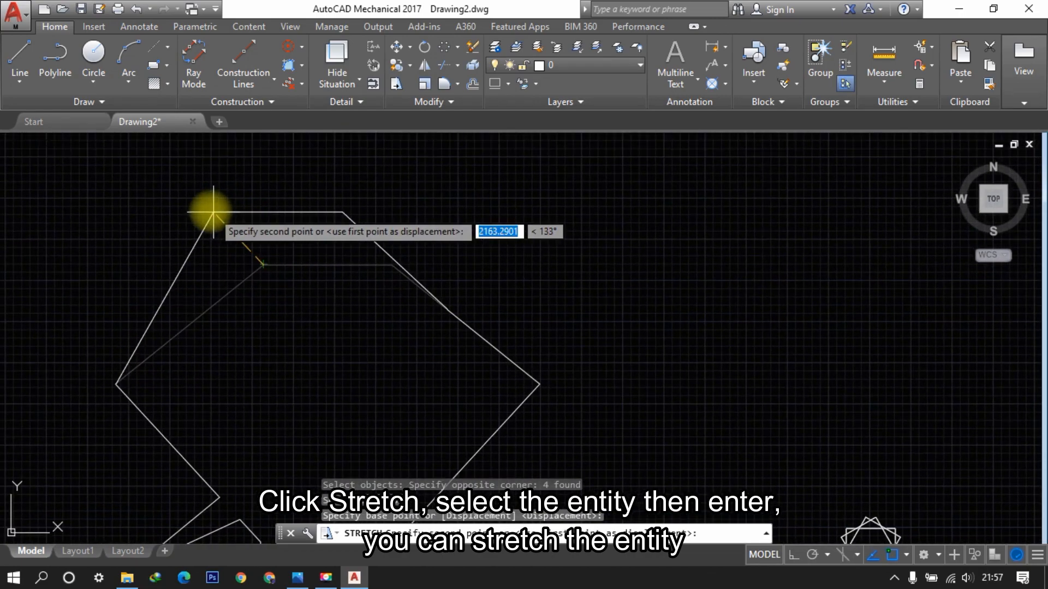
left_click(107, 179)
scroll(319, 236, "down", 1)
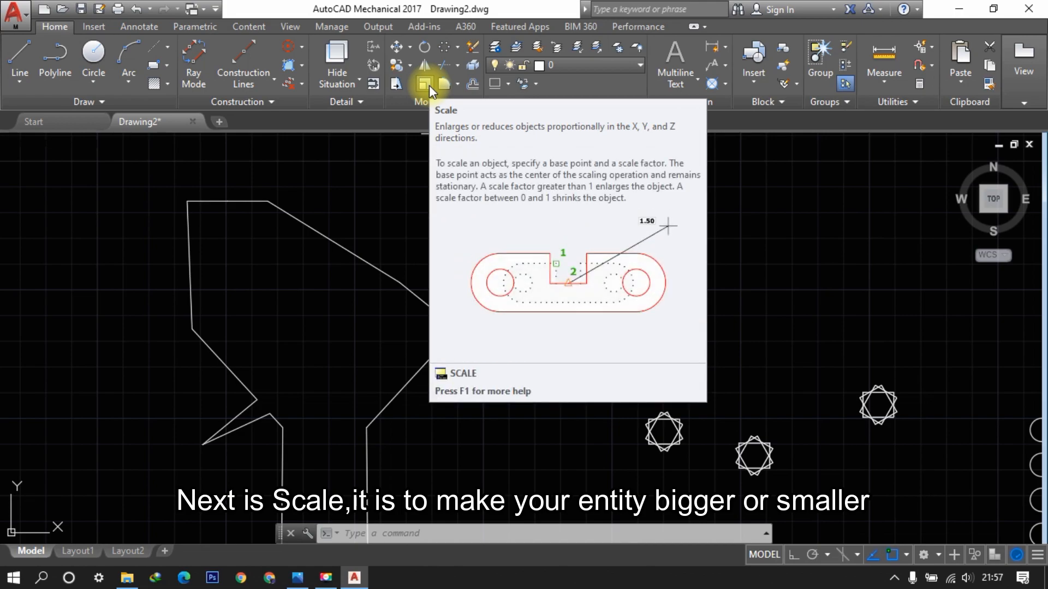
Scale the leftmost star shape by a factor of 2, using a base point near its centre.
left_click(429, 85)
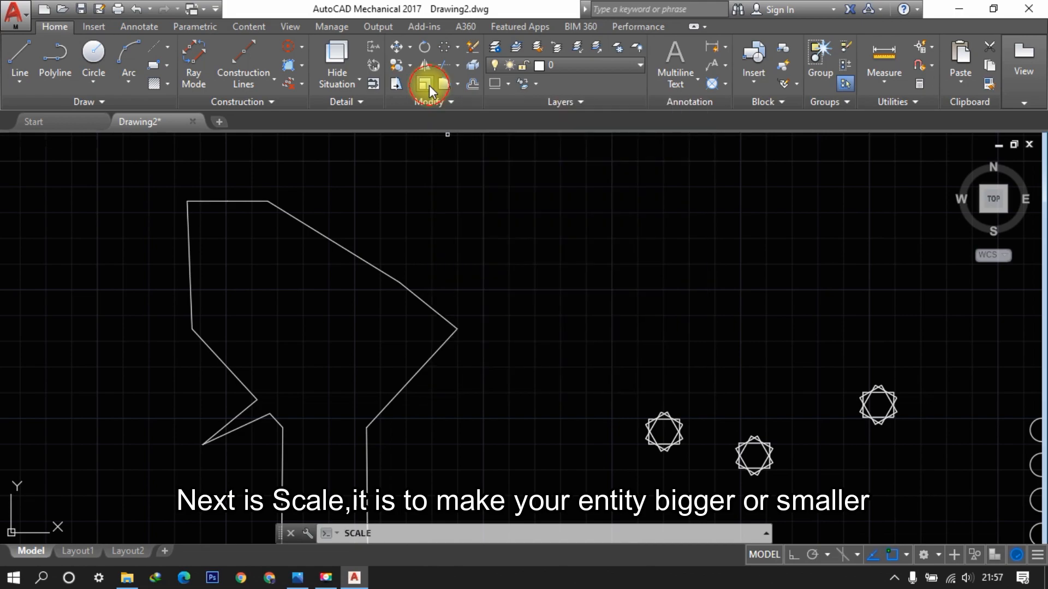
scroll(683, 217, "down", 3)
scroll(685, 285, "up", 4)
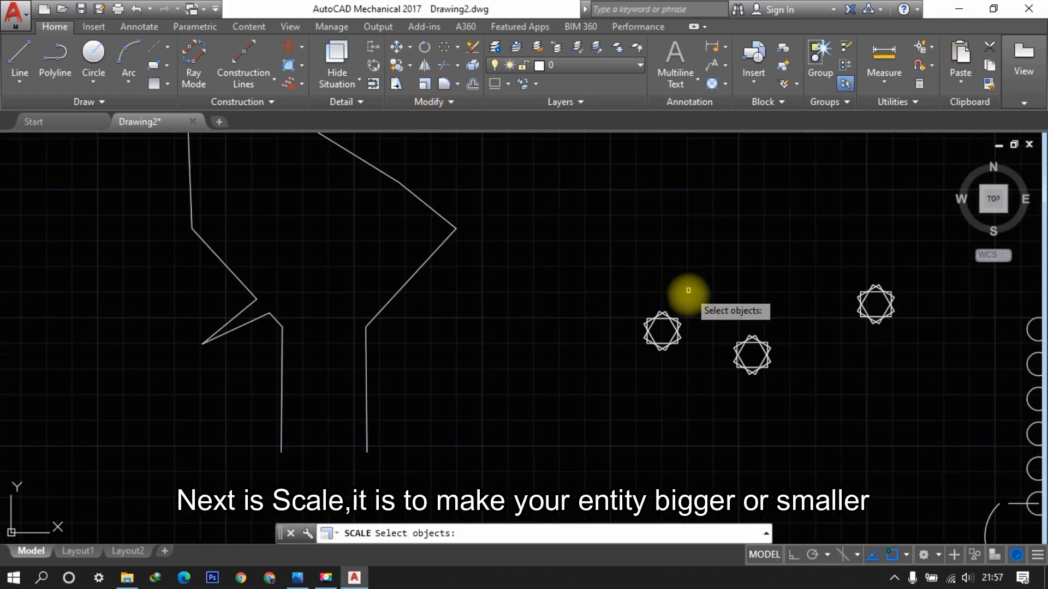
left_click(708, 264)
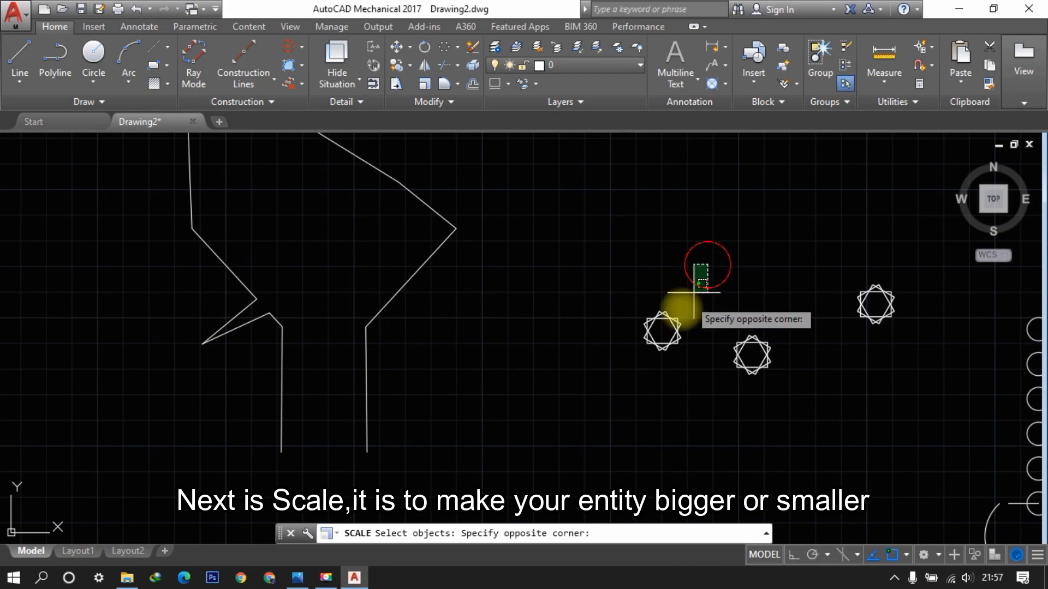
left_click(599, 387)
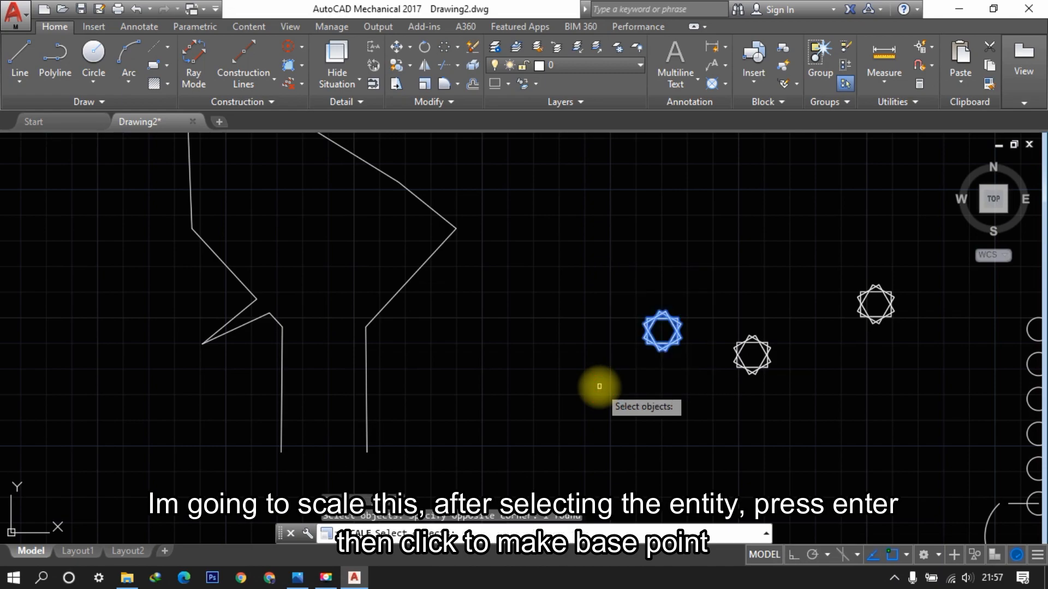
key("Return")
scroll(713, 339, "up", 5)
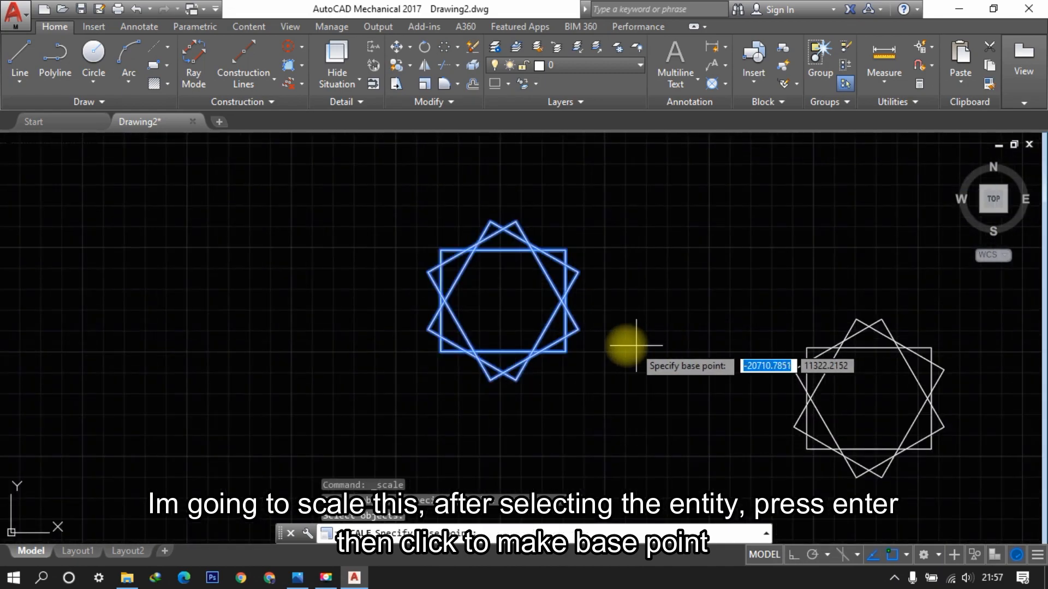
scroll(496, 303, "down", 2)
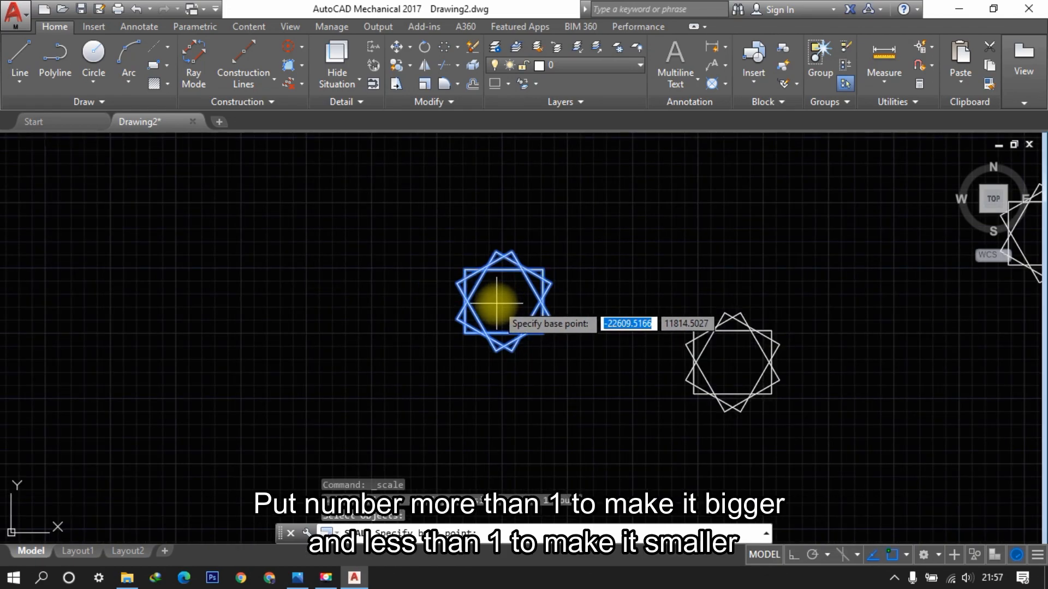
left_click(499, 301)
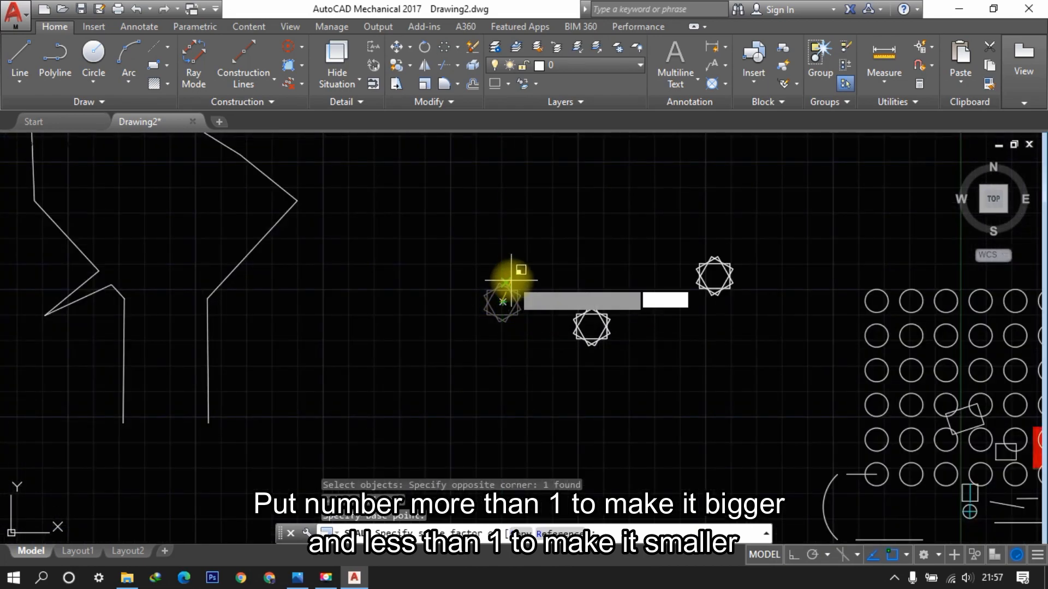
scroll(502, 298, "up", 3)
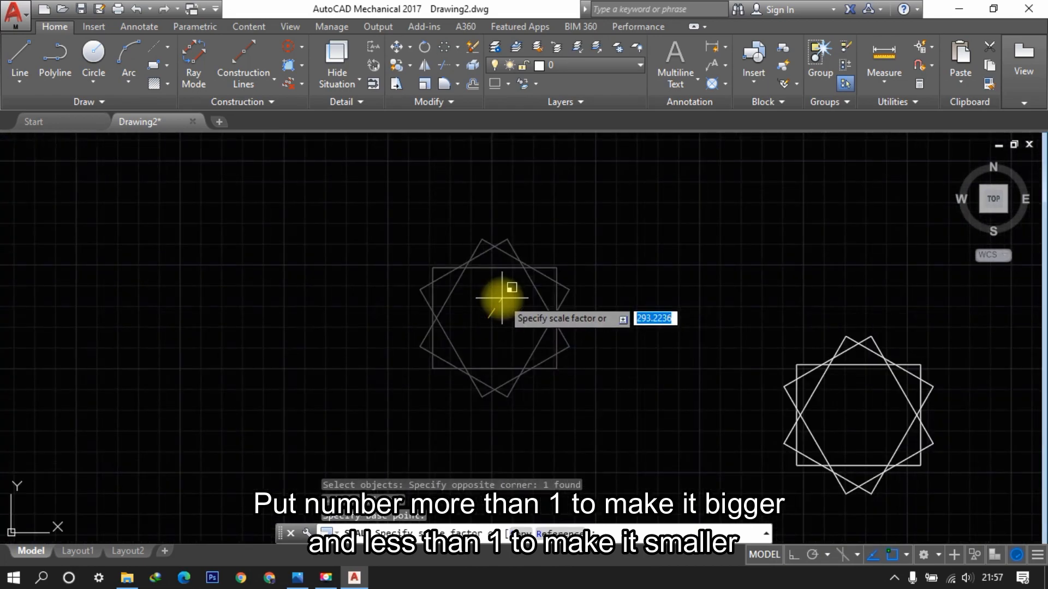
scroll(506, 300, "up", 2)
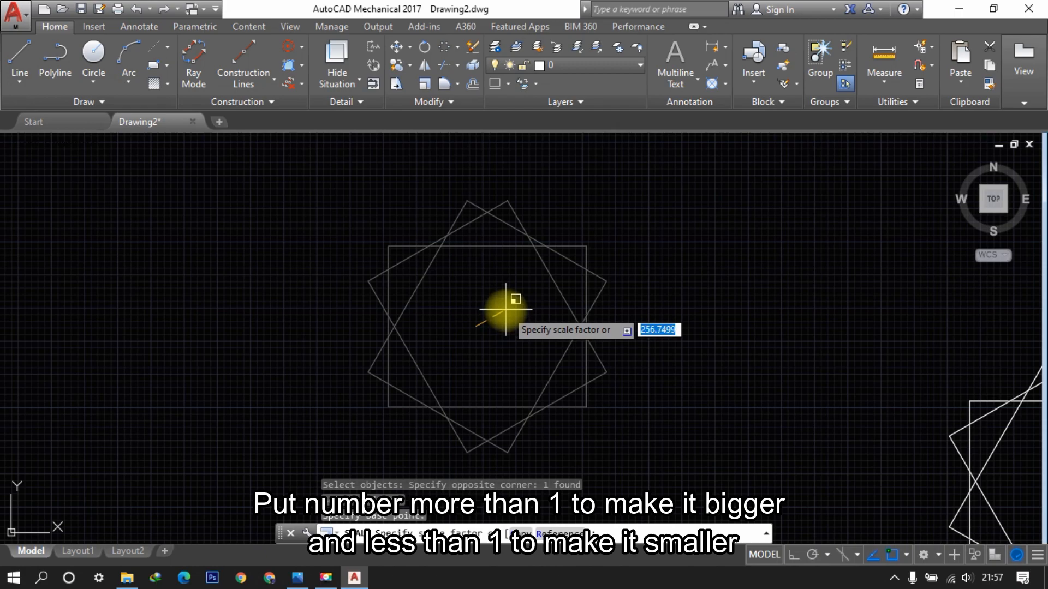
type("2")
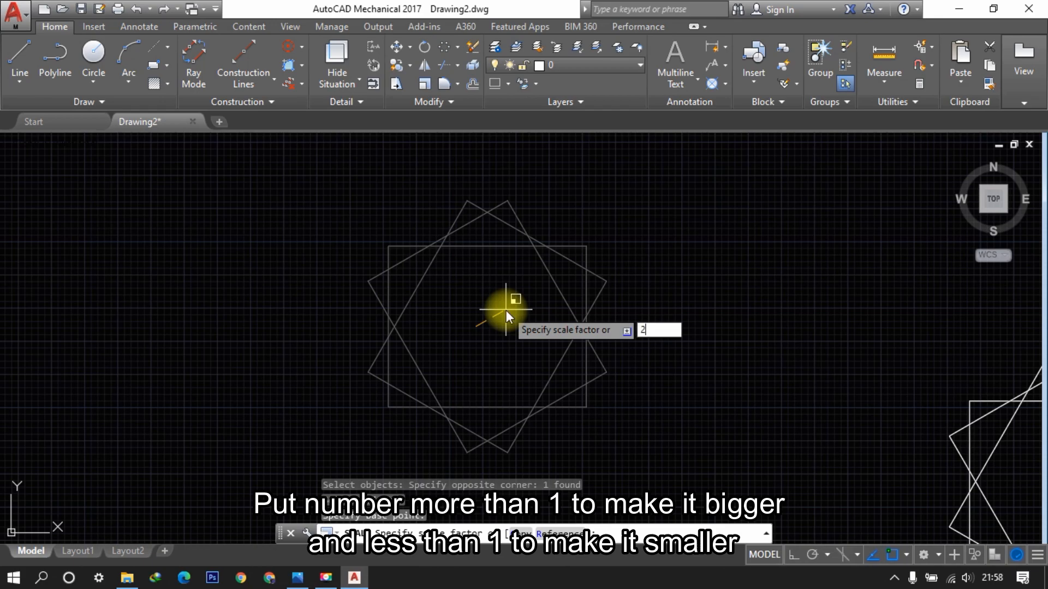
key("Return")
scroll(481, 306, "down", 6)
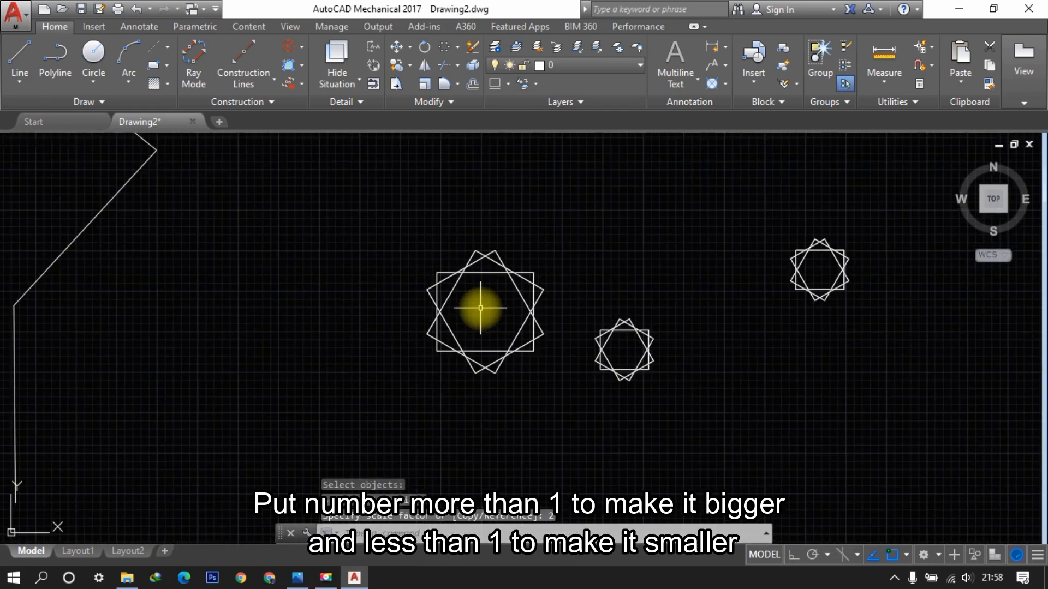
scroll(480, 309, "up", 2)
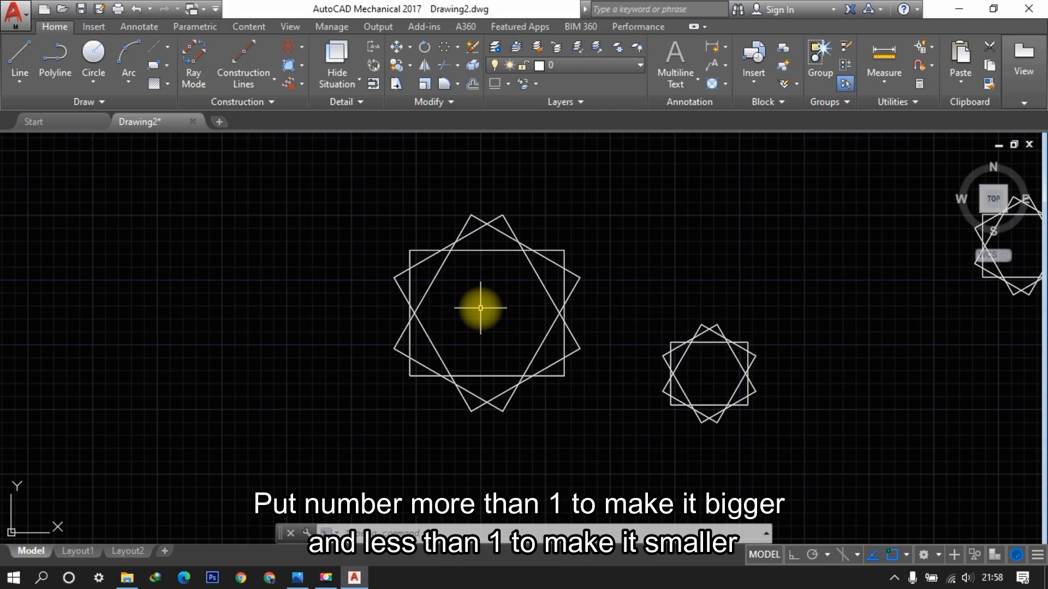
left_click(595, 173)
left_click(413, 319)
key("Return")
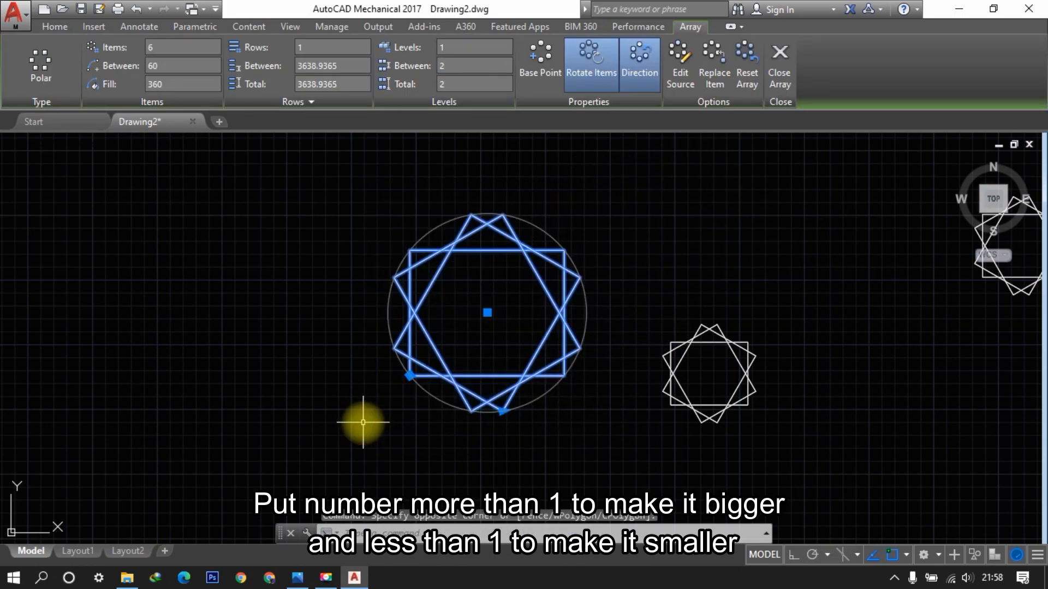
key("Escape")
key("Escape")
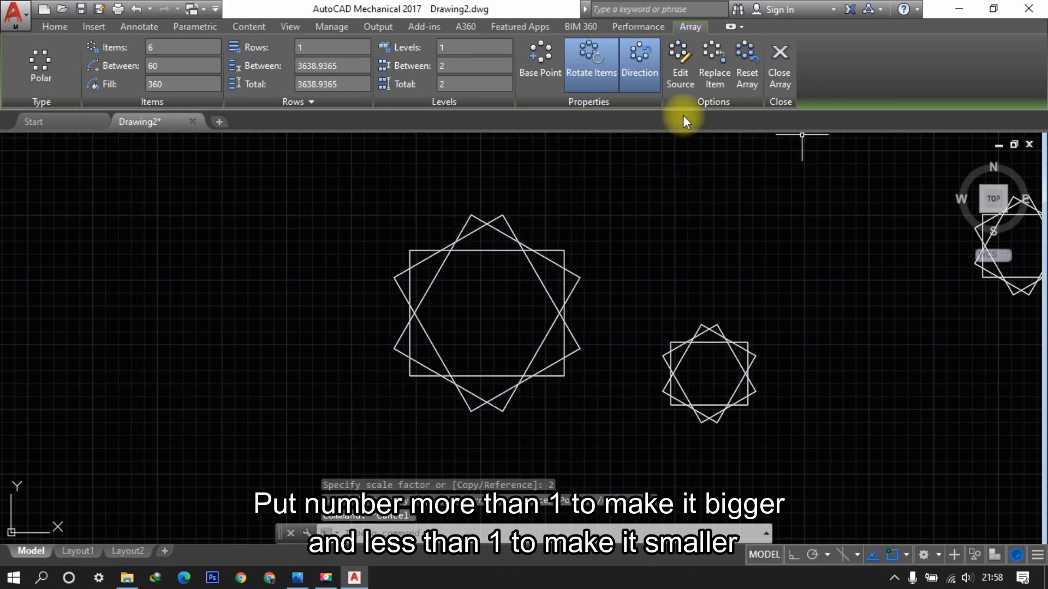
Scale the large leftmost star shape by a factor of 0.5, using its centre as the base point.
left_click(424, 83)
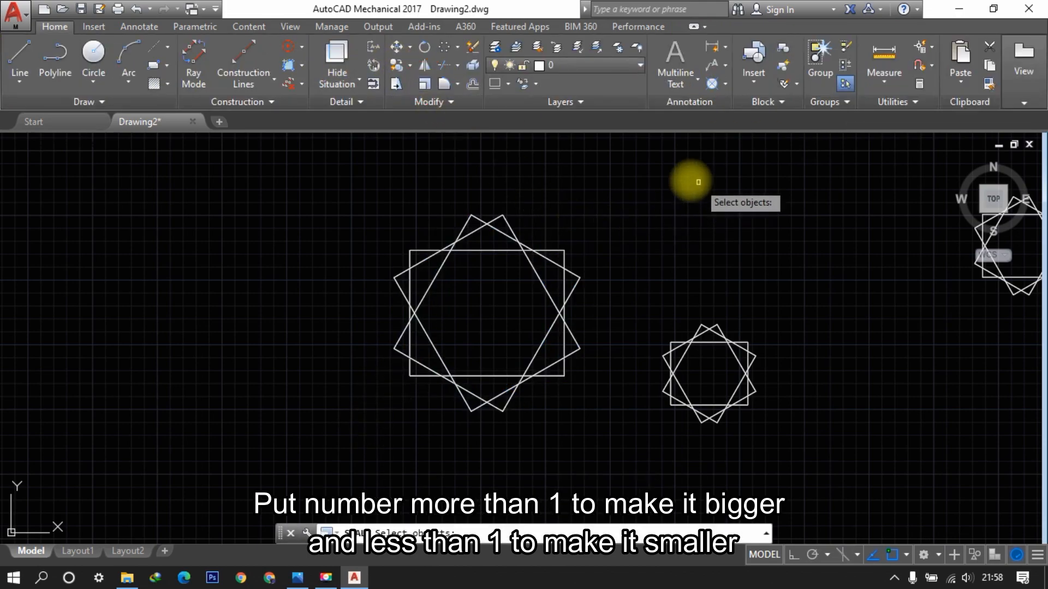
left_click(608, 169)
left_click(337, 424)
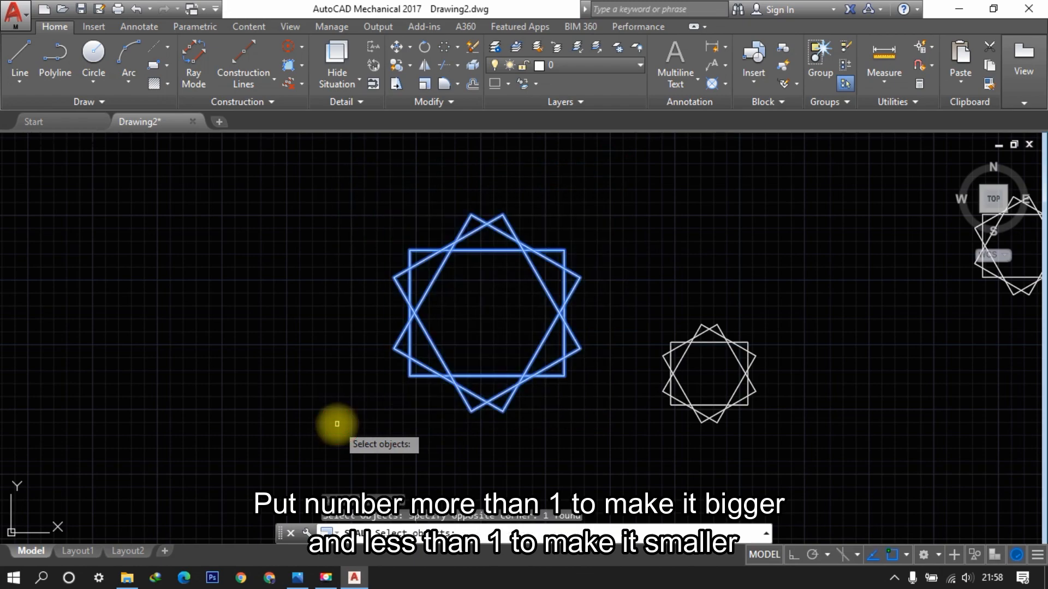
key("Return")
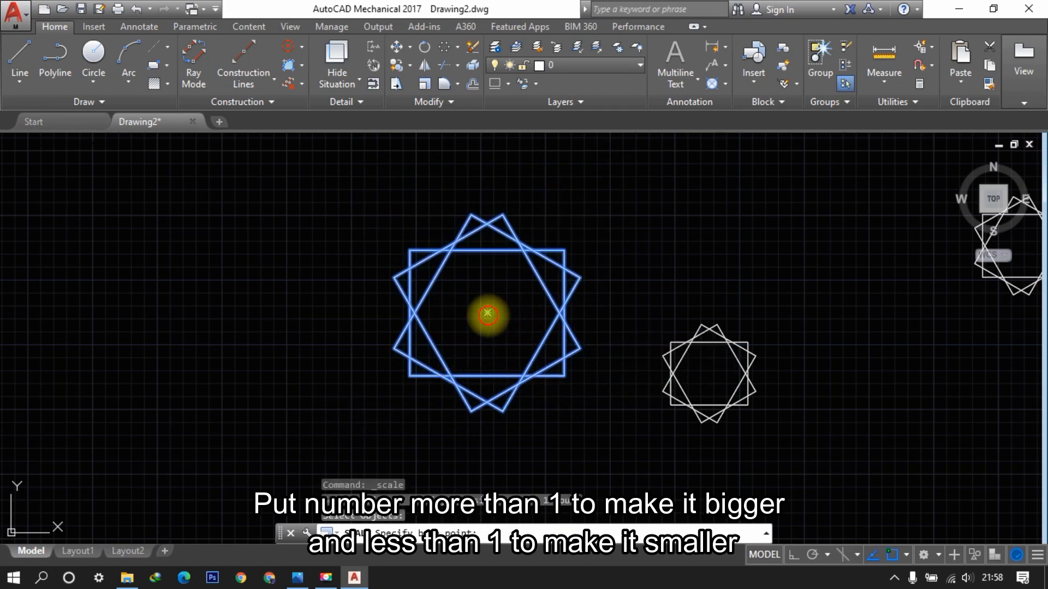
left_click(487, 313)
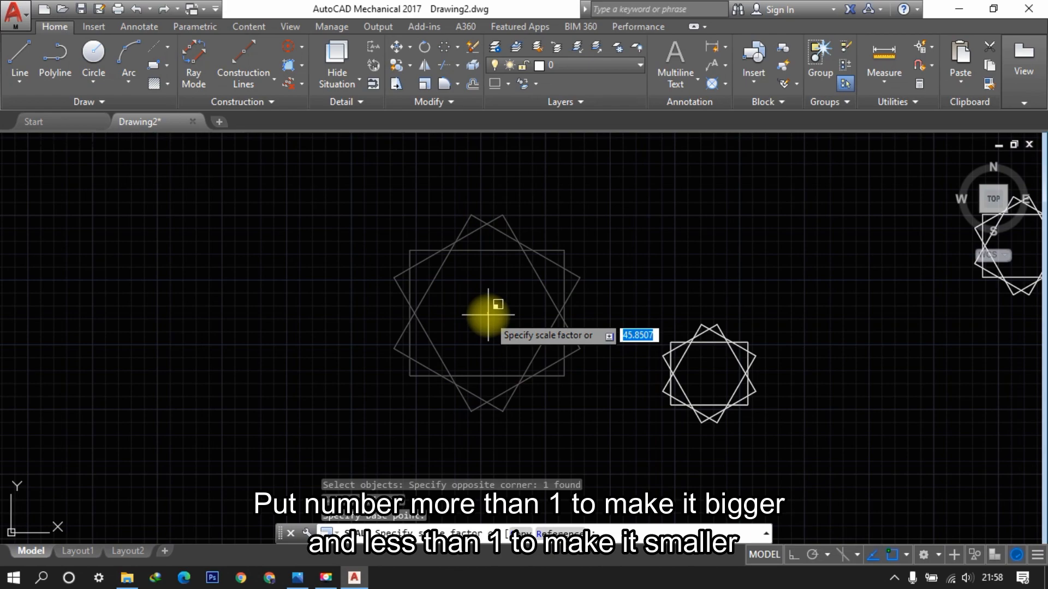
type("0")
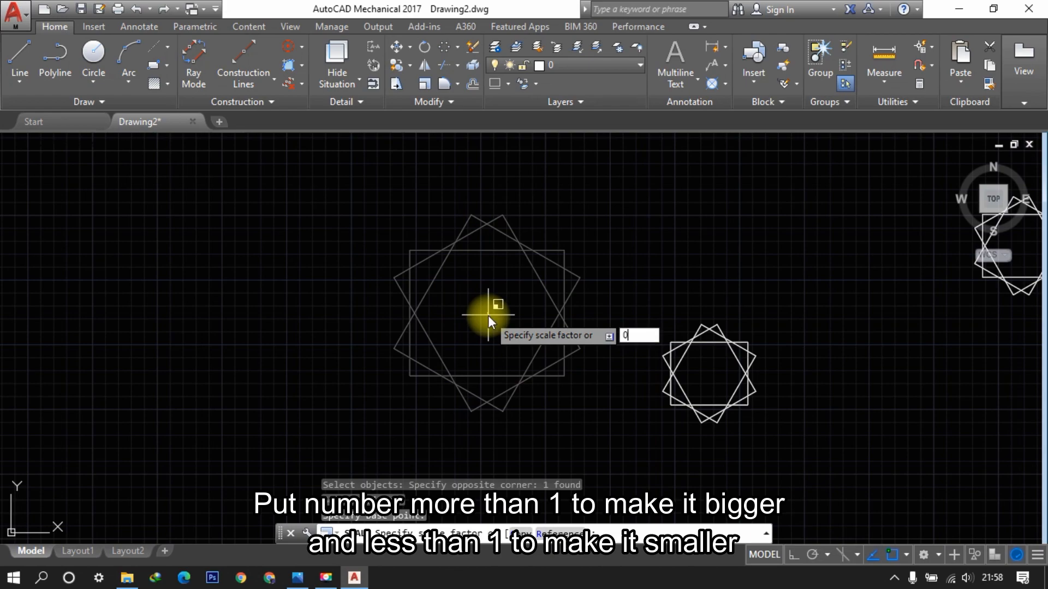
type(".5")
key("Return")
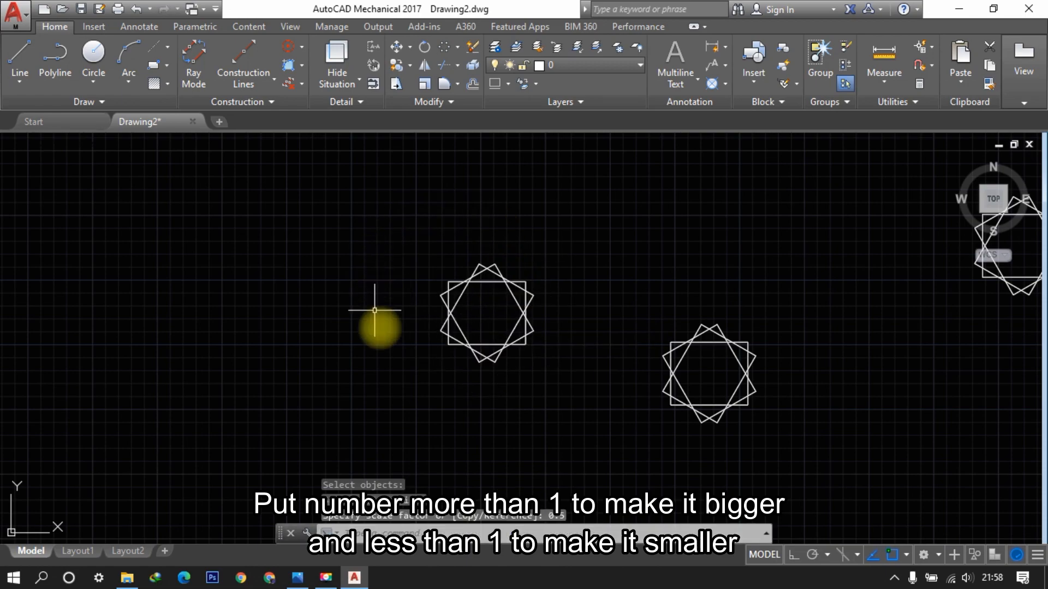